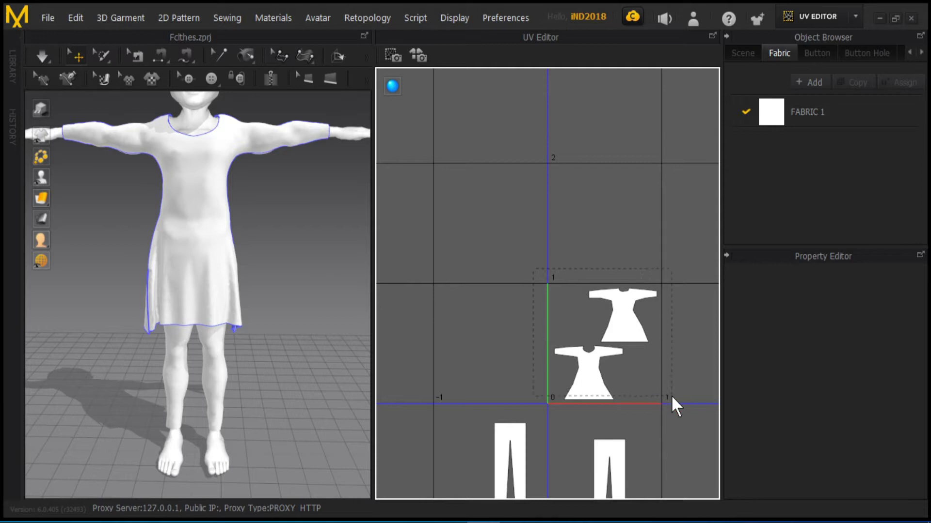
- Select both dress patterns in the UV editor and save them as a selected-only OBJ file named hh in New folder (2)
{"action": "left_click_drag", "start_coordinate": [668, 409], "coordinate": [669, 409]}
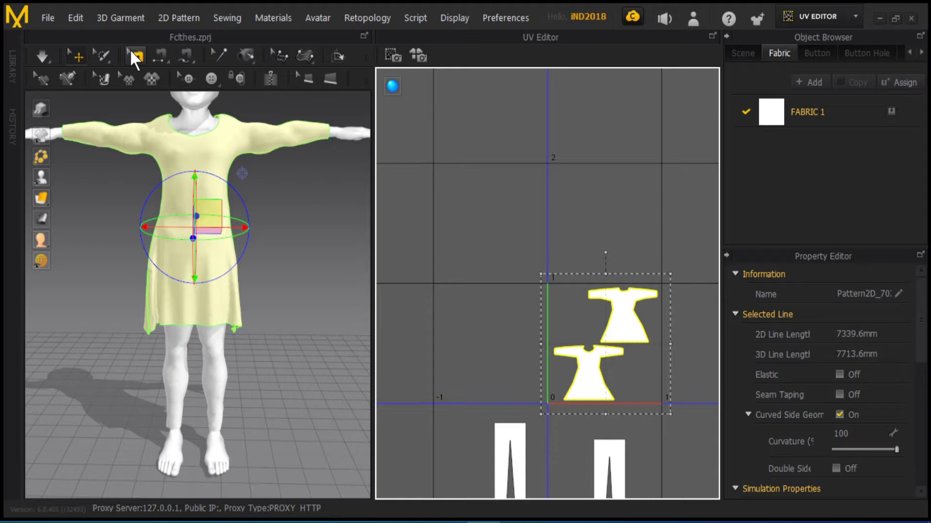
{"action": "left_click", "coordinate": [48, 20]}
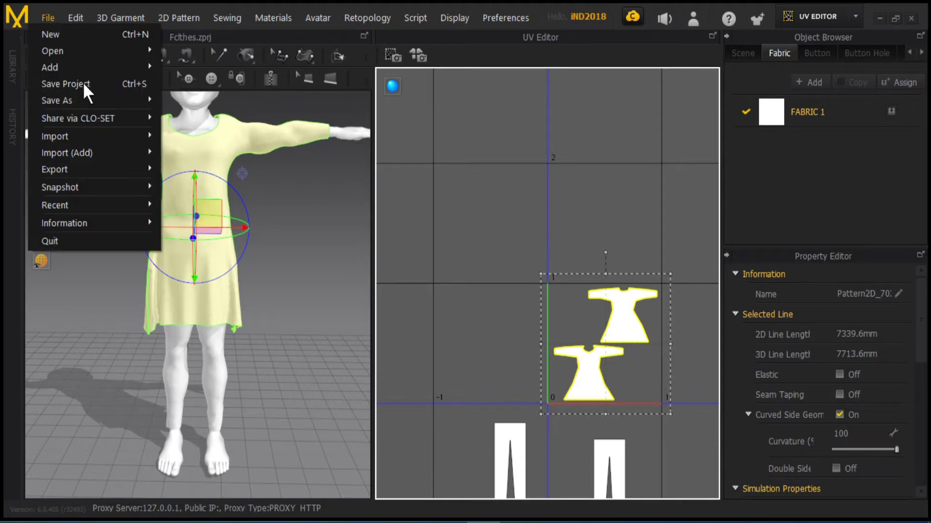
{"action": "mouse_move", "coordinate": [119, 167]}
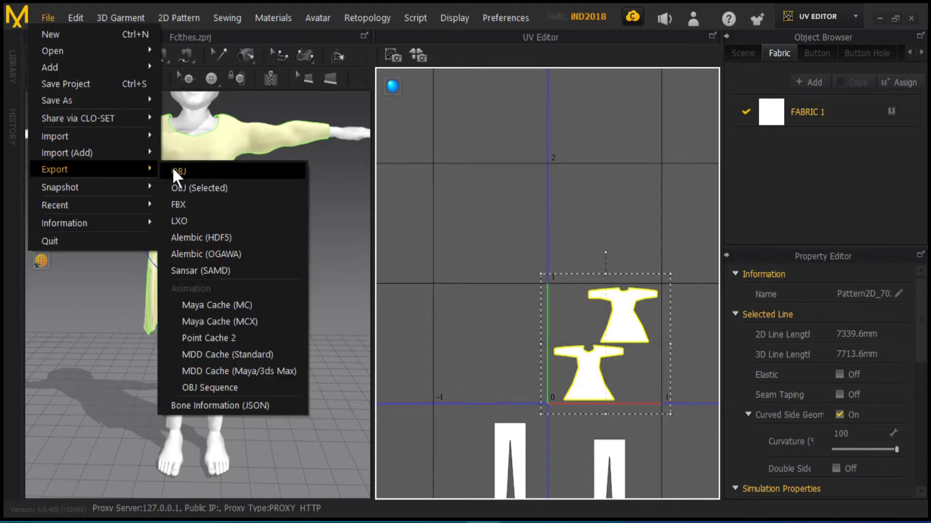
{"action": "left_click", "coordinate": [208, 188]}
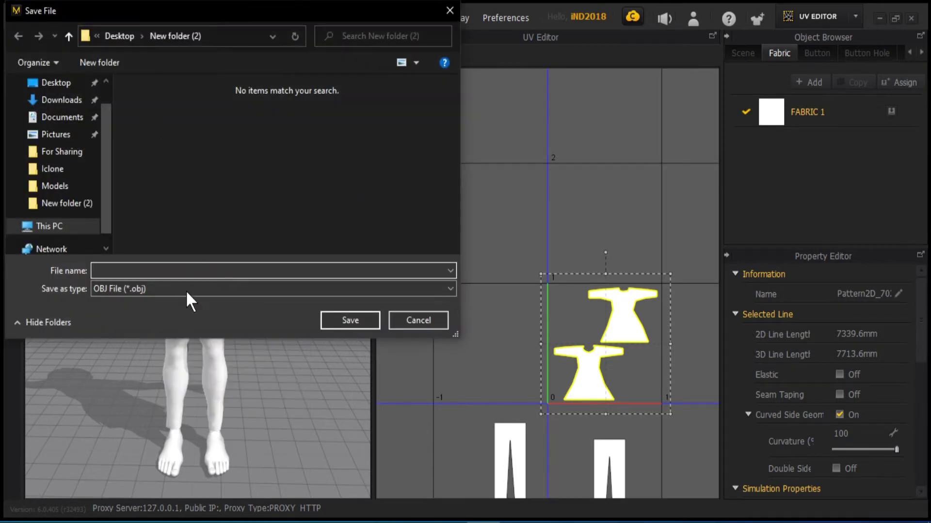
{"action": "left_click", "coordinate": [248, 275]}
{"action": "type", "text": "Mi"}
{"action": "left_click", "coordinate": [353, 318]}
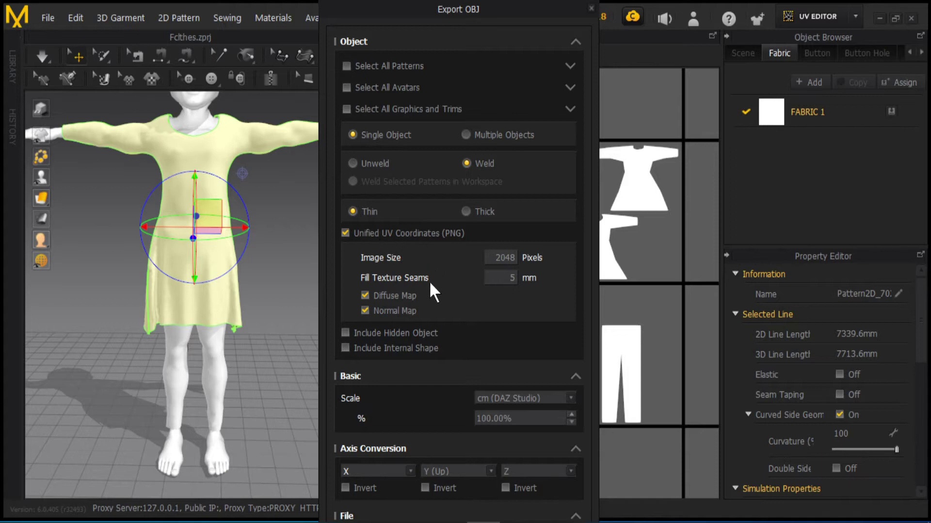
- Confirm the OBJ export as a single welded, thin object with unified UV coordinates and cm (DAZ Studio) scale
{"action": "left_click", "coordinate": [575, 449]}
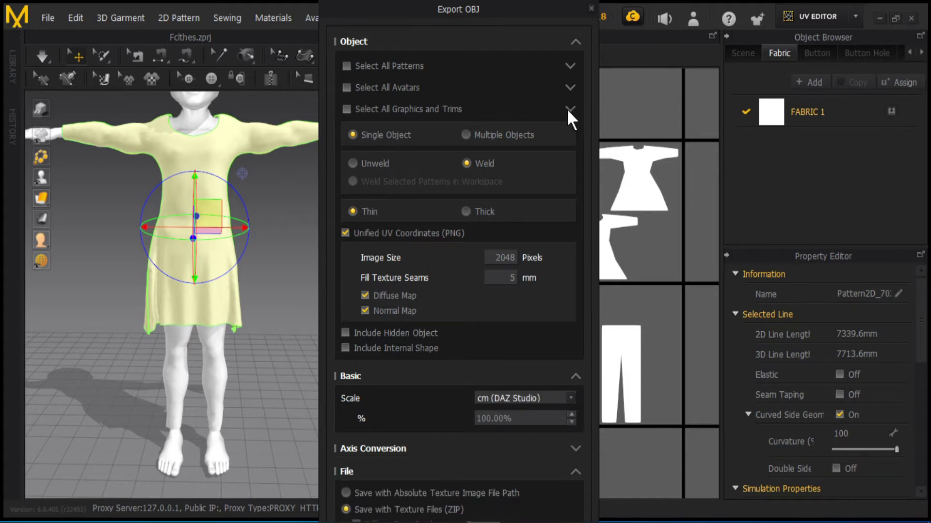
{"action": "left_click", "coordinate": [575, 470]}
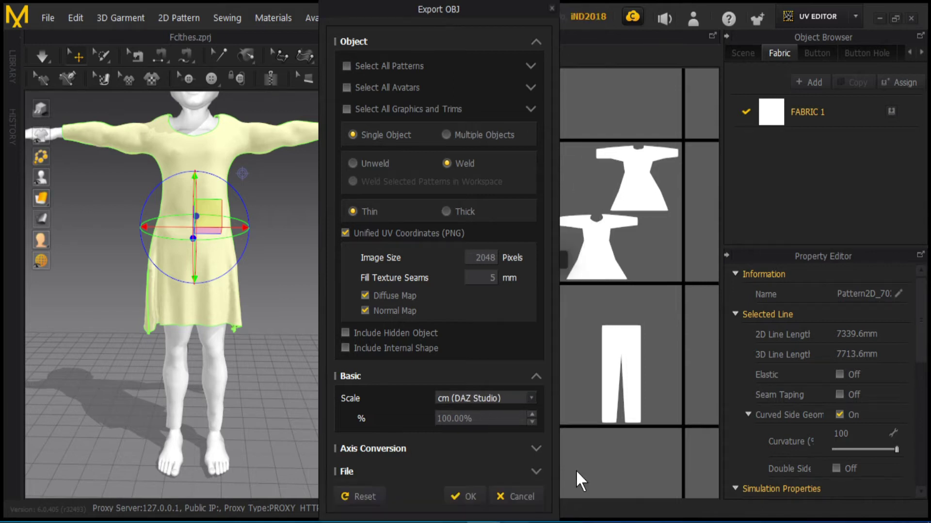
{"action": "left_click", "coordinate": [467, 495]}
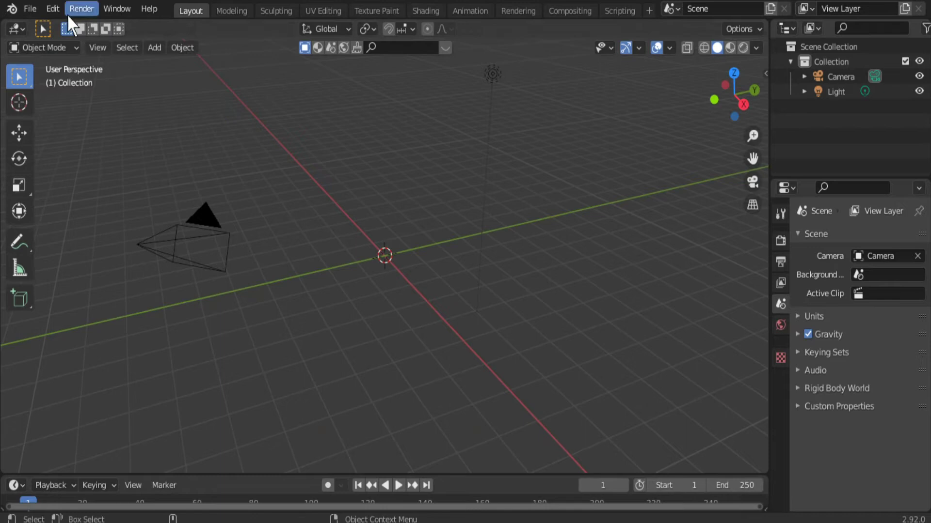
- Switch to Blender and import the Wavefront file hh.obj into the scene
{"action": "left_click", "coordinate": [27, 12]}
{"action": "mouse_move", "coordinate": [108, 210]}
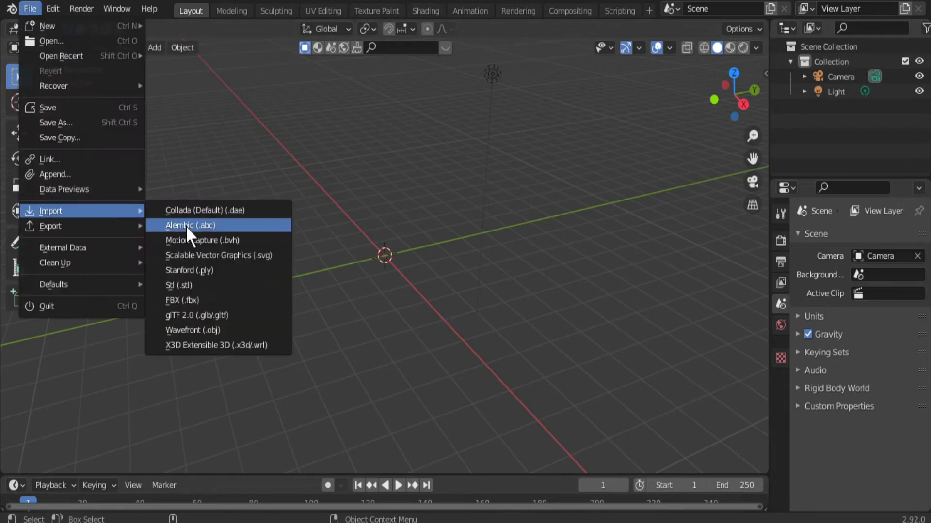
{"action": "left_click", "coordinate": [206, 329]}
{"action": "double_click", "coordinate": [426, 155]}
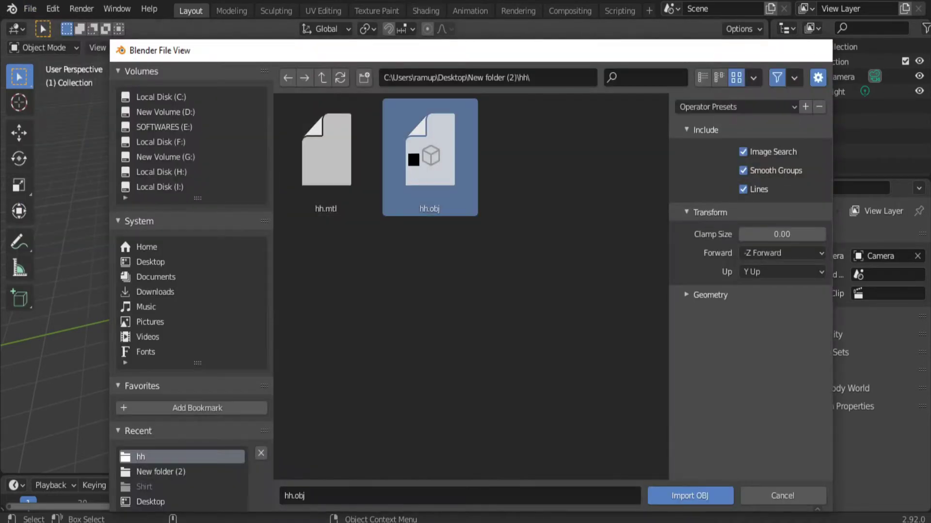
{"action": "key", "text": "KP_Decimal"}
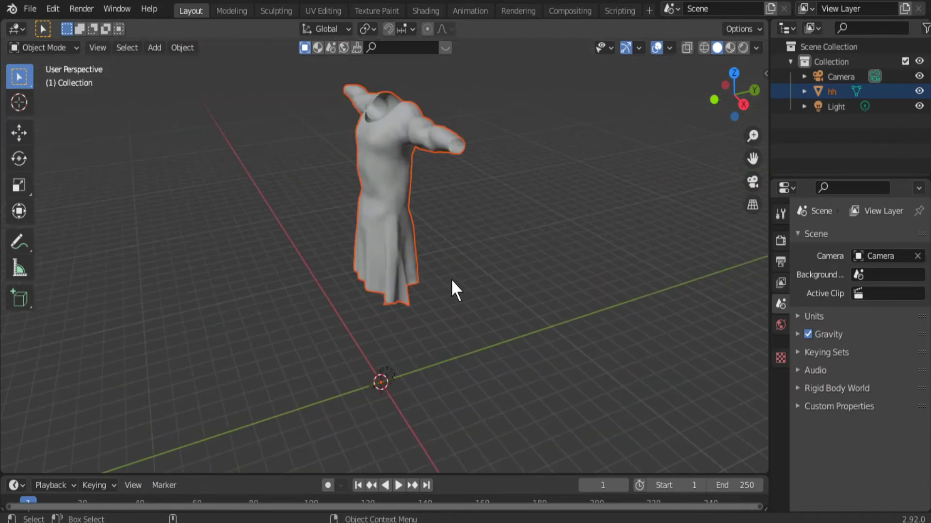
- Select the imported dress, switch to the UV Editing workspace and widen the UV editor to show the full UV layout
{"action": "middle_click_drag", "start_coordinate": [464, 333], "coordinate": [555, 304]}
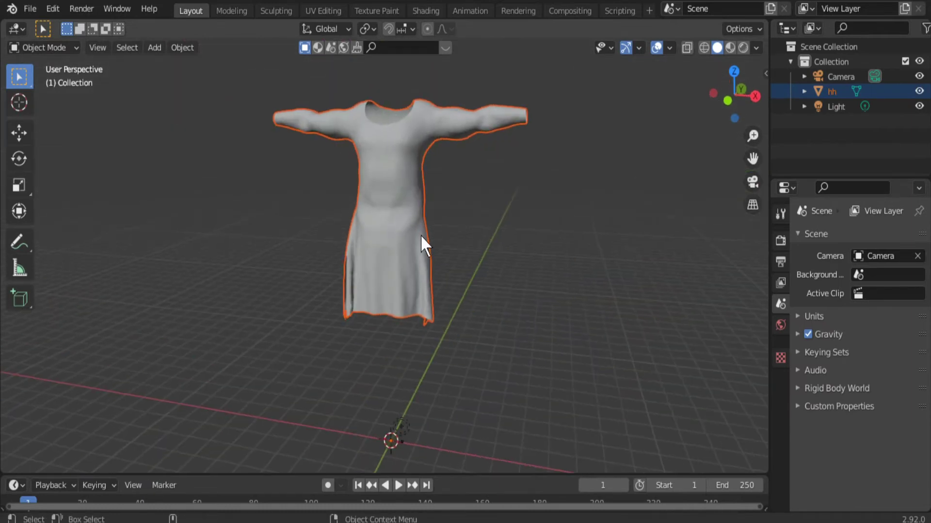
{"action": "left_click", "coordinate": [427, 112]}
{"action": "left_click", "coordinate": [324, 10]}
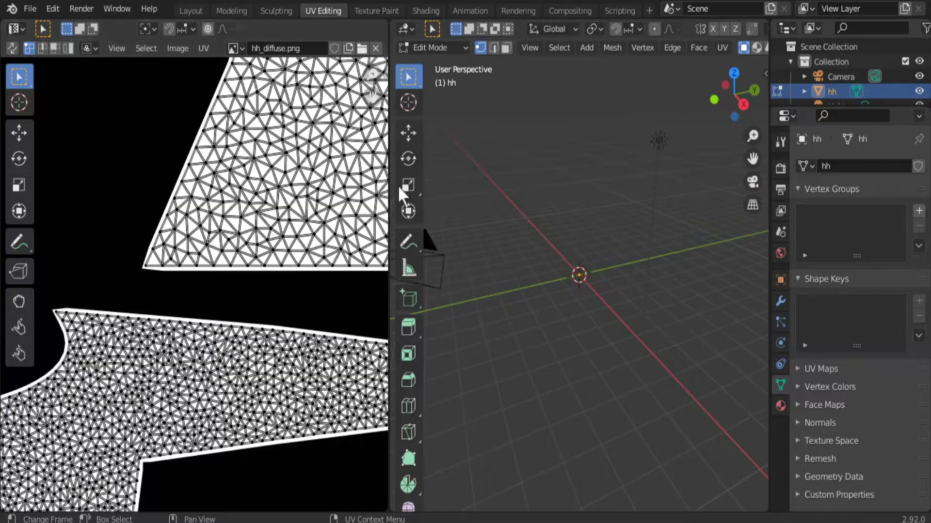
{"action": "scroll", "coordinate": [528, 265], "scroll_direction": "down", "scroll_amount": 8}
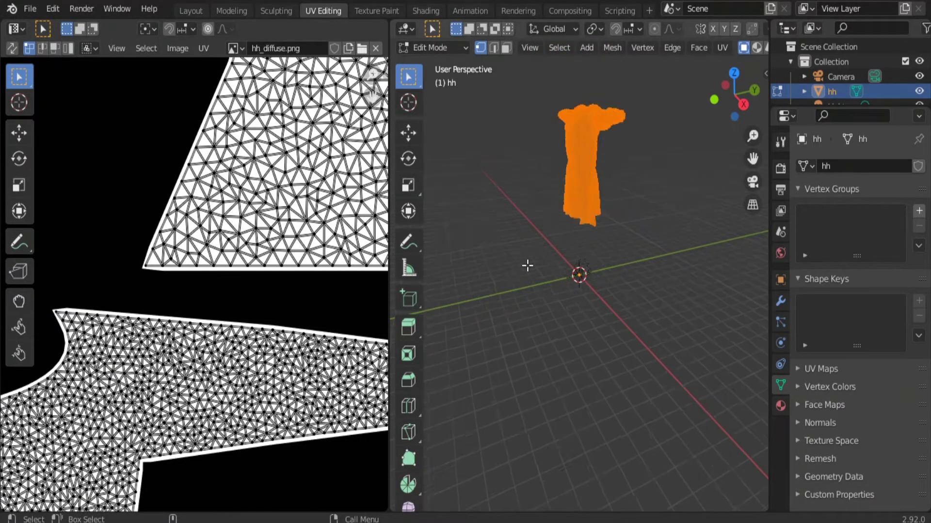
{"action": "scroll", "coordinate": [533, 252], "scroll_direction": "up", "scroll_amount": 5}
{"action": "middle_click_drag", "start_coordinate": [528, 281], "coordinate": [509, 295]}
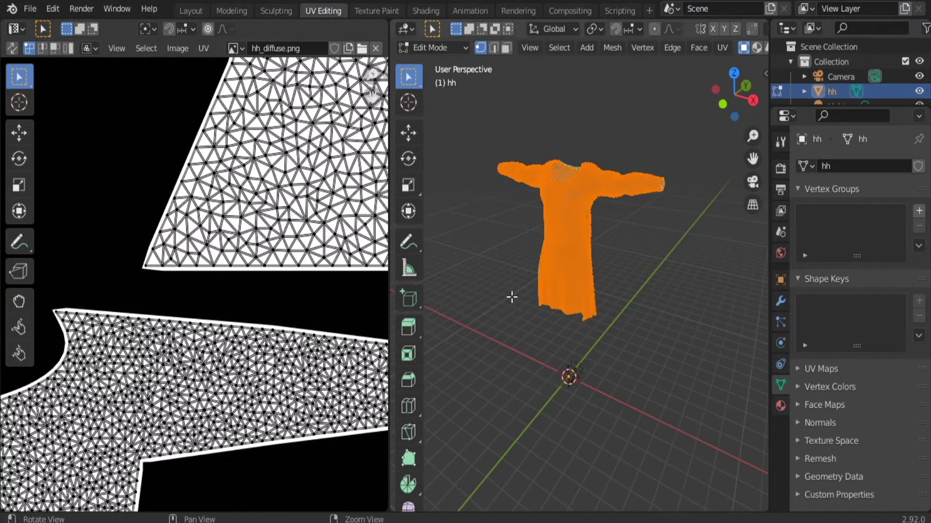
{"action": "left_click_drag", "start_coordinate": [389, 295], "coordinate": [618, 315]}
{"action": "scroll", "coordinate": [402, 320], "scroll_direction": "down", "scroll_amount": 6}
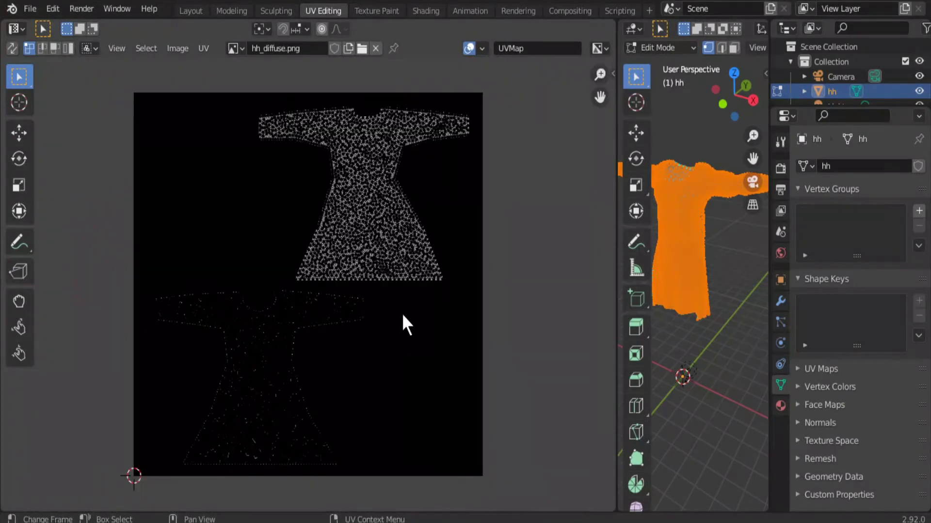
- Export the dress's UV layout as the 2048 x 2048 PNG image hh.png into New folder (2) on the Desktop
{"action": "key", "text": "ctrl+z"}
{"action": "key", "text": "ctrl+shift+z"}
{"action": "left_click", "coordinate": [202, 49]}
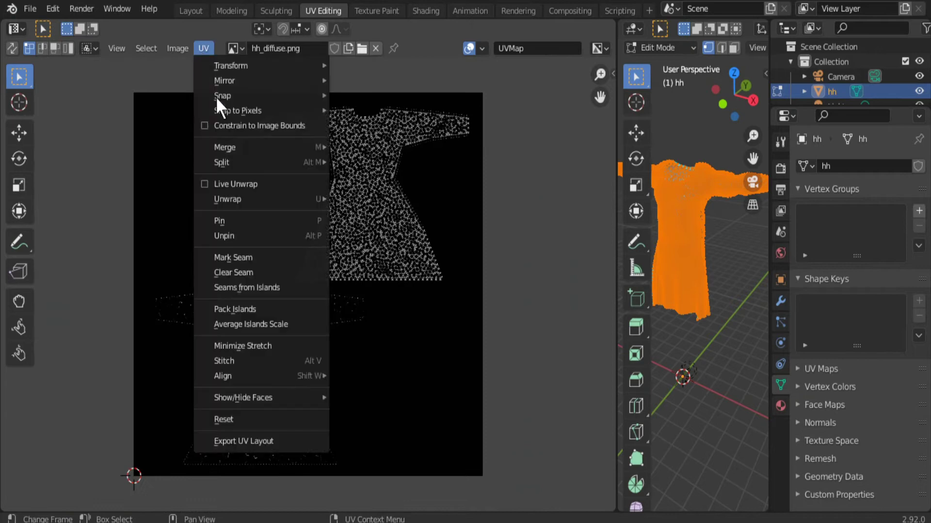
{"action": "left_click", "coordinate": [273, 440]}
{"action": "left_click", "coordinate": [157, 261]}
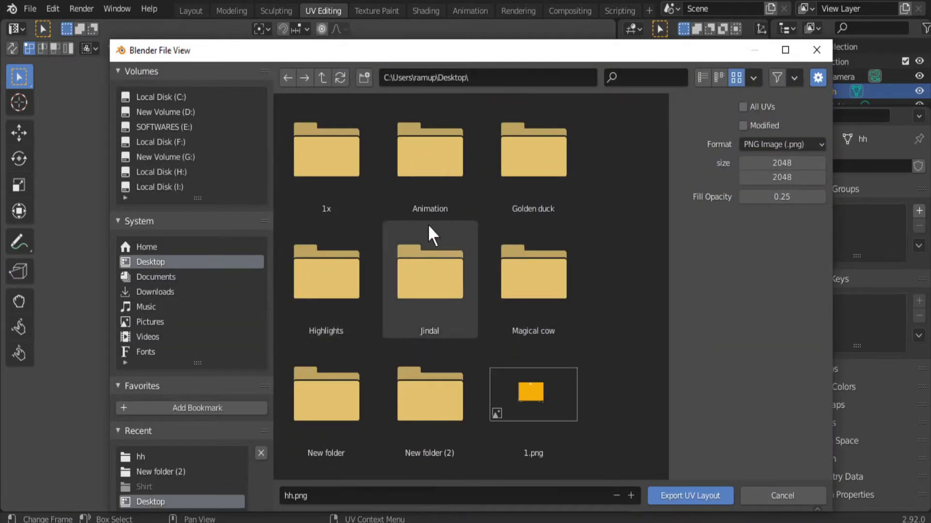
{"action": "double_click", "coordinate": [441, 411]}
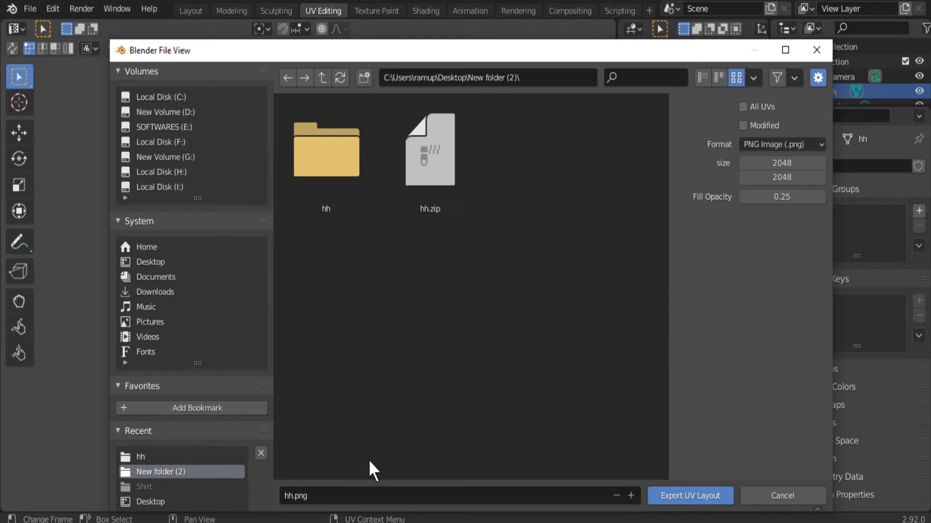
{"action": "left_click", "coordinate": [696, 493]}
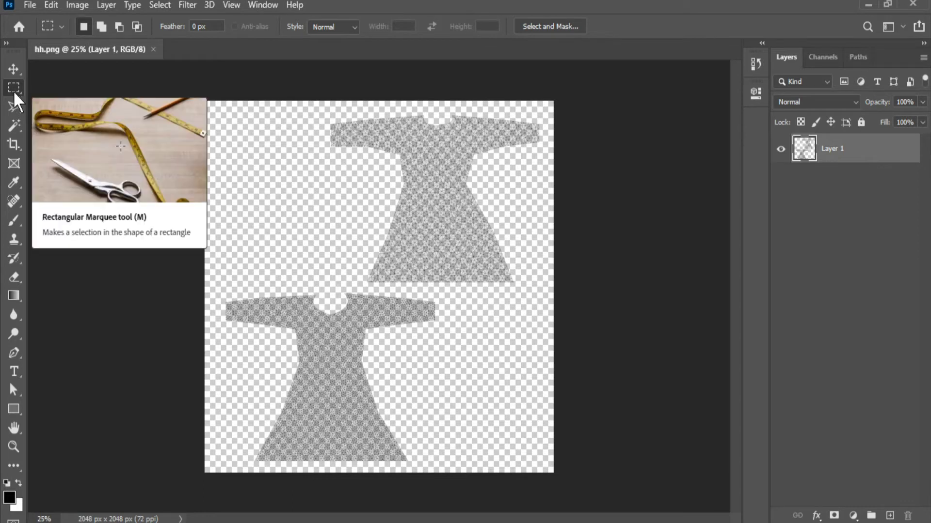
- Switch to Photoshop and select the two dress shapes in hh.png by inverting a Magic Wand selection of the background
{"action": "left_click", "coordinate": [13, 125]}
{"action": "left_click", "coordinate": [243, 194]}
{"action": "left_click", "coordinate": [159, 5]}
{"action": "left_click", "coordinate": [181, 60]}
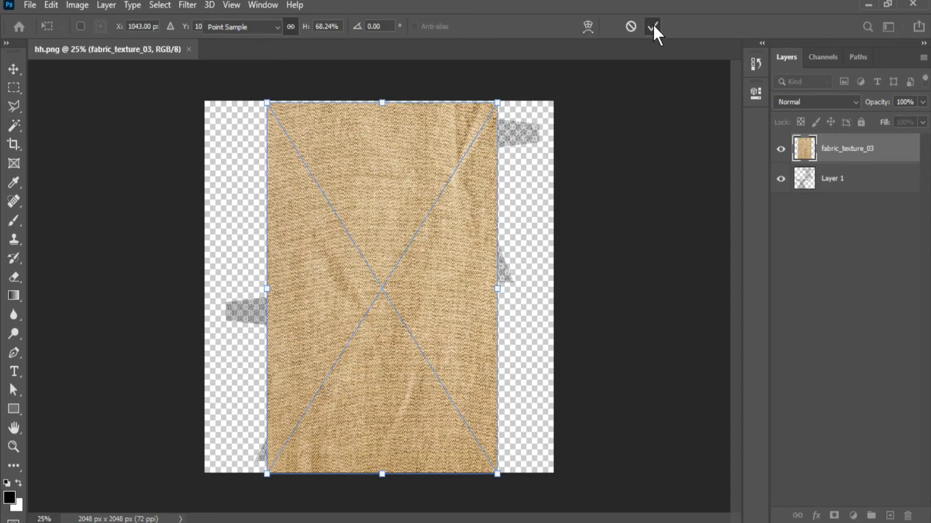
- Place the fabric_texture_03 image and scale it to 47.46% width and 39.42% height over the lower dress shape
{"action": "left_click", "coordinate": [652, 25]}
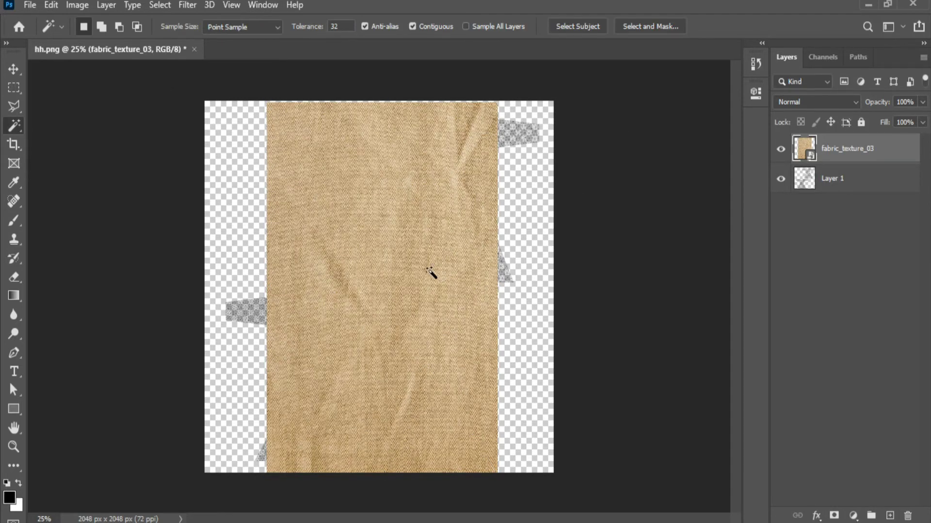
{"action": "key", "text": "ctrl+t"}
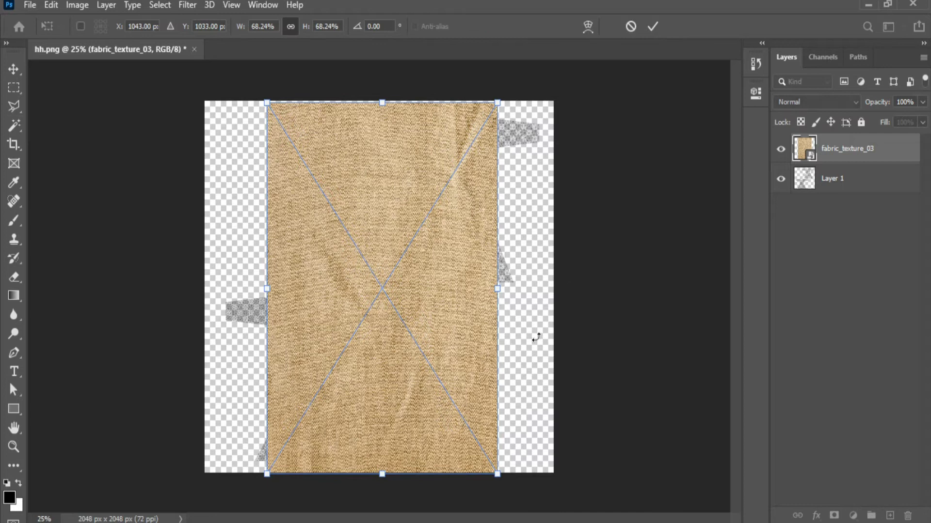
{"action": "left_click_drag", "start_coordinate": [495, 470], "coordinate": [442, 369], "text": "alt+shift"}
{"action": "left_click_drag", "start_coordinate": [415, 307], "coordinate": [406, 382]}
- Warp the fabric texture outward at its sides and upper corners so it covers the lower dress shape's sleeves
{"action": "right_click", "coordinate": [406, 382]}
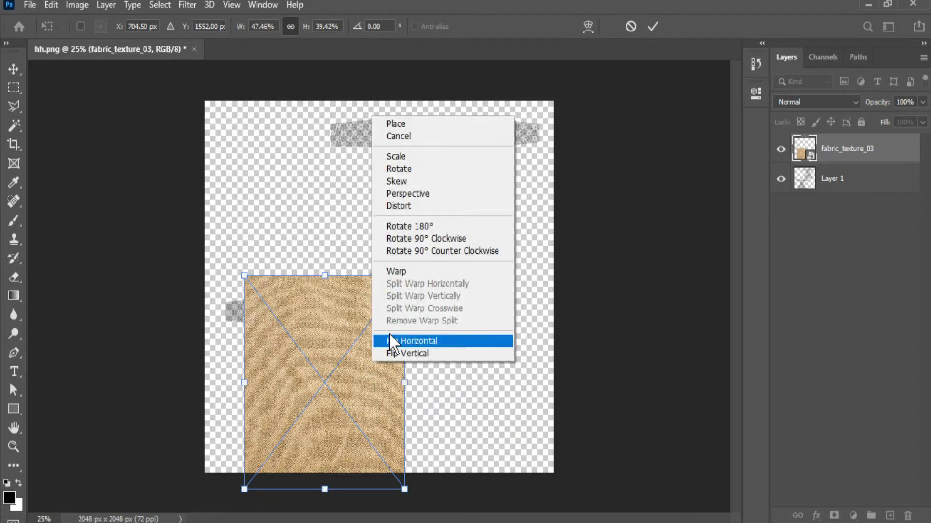
{"action": "left_click", "coordinate": [395, 272]}
{"action": "left_click_drag", "start_coordinate": [406, 347], "coordinate": [514, 341]}
{"action": "left_click_drag", "start_coordinate": [405, 276], "coordinate": [405, 293]}
{"action": "left_click_drag", "start_coordinate": [244, 275], "coordinate": [238, 296]}
{"action": "left_click_drag", "start_coordinate": [243, 418], "coordinate": [219, 408]}
{"action": "left_click_drag", "start_coordinate": [237, 296], "coordinate": [209, 297]}
{"action": "left_click_drag", "start_coordinate": [405, 293], "coordinate": [431, 296]}
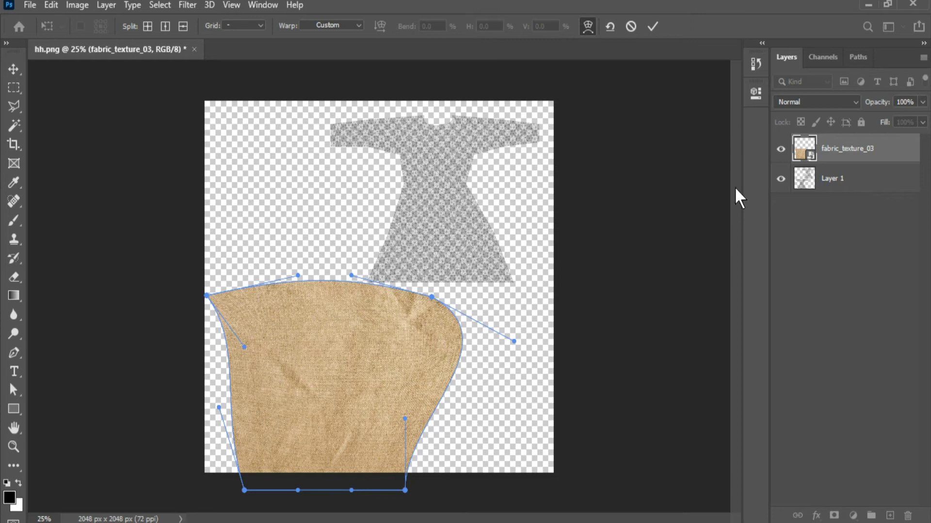
{"action": "left_click", "coordinate": [652, 27]}
- Select both dress outlines from Layer 1 by inverting a background selection, with the fabric_texture_03 layer active for editing
{"action": "left_click", "coordinate": [844, 178]}
{"action": "left_click", "coordinate": [254, 173]}
{"action": "left_click", "coordinate": [159, 5]}
{"action": "left_click", "coordinate": [173, 60]}
{"action": "left_click", "coordinate": [807, 158]}
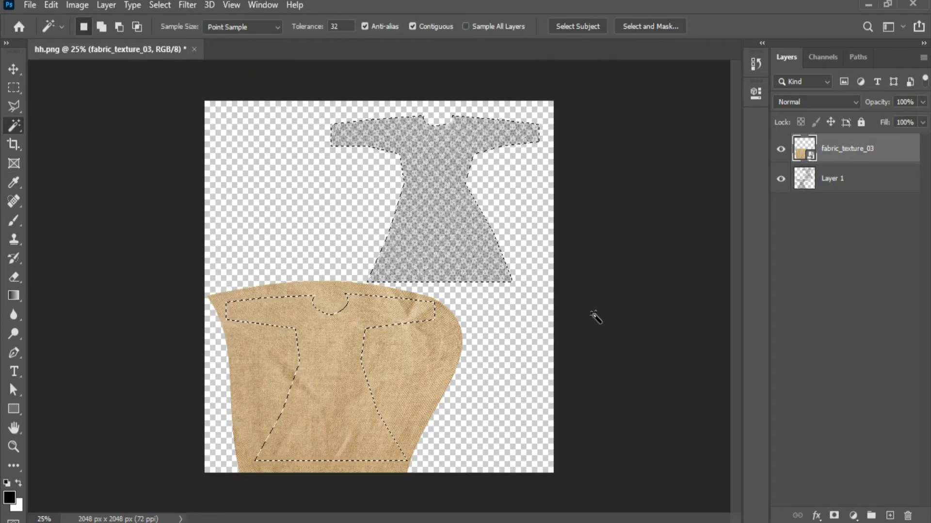
- Rasterize the fabric_texture_03 layer and remove the fabric outside the dress outlines
{"action": "key", "text": "ctrl+shift+i"}
{"action": "key", "text": "Delete"}
{"action": "key", "text": "Return"}
{"action": "right_click", "coordinate": [841, 148]}
{"action": "left_click", "coordinate": [702, 267]}
- Save a copy of the textured dress layout as a large-size PNG named Df in New folder (2)
{"action": "left_click", "coordinate": [30, 5]}
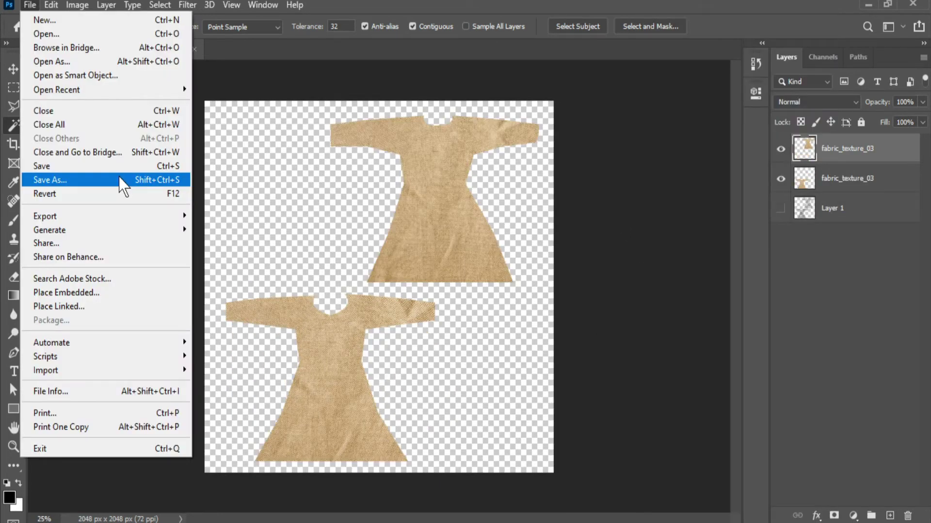
{"action": "left_click", "coordinate": [122, 182]}
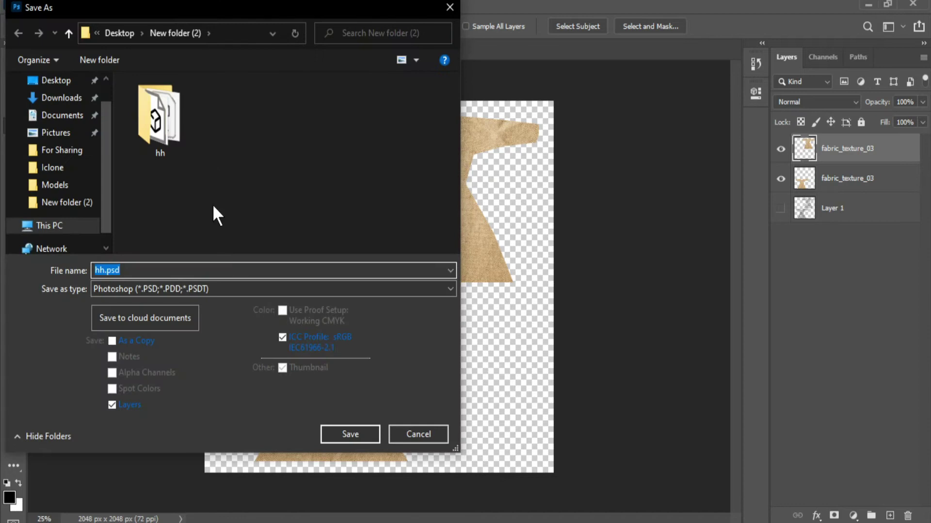
{"action": "left_click", "coordinate": [200, 291]}
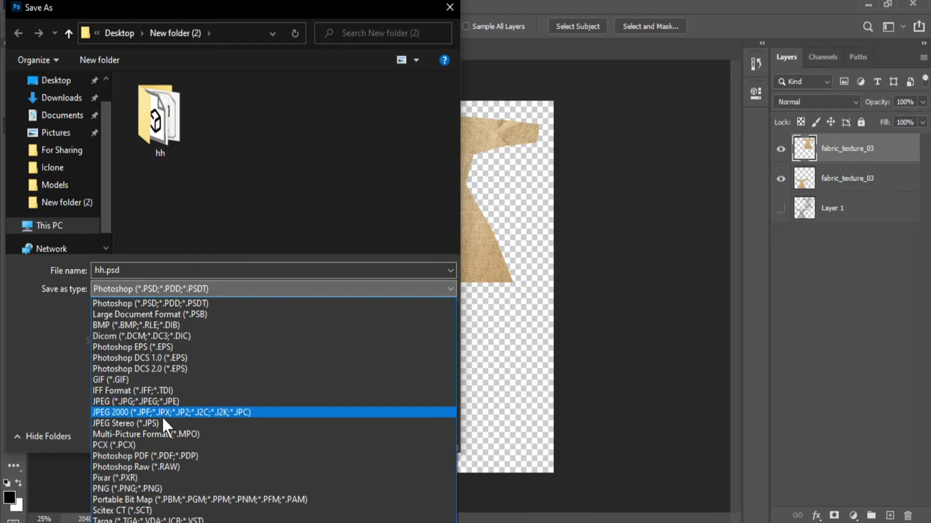
{"action": "left_click", "coordinate": [156, 488]}
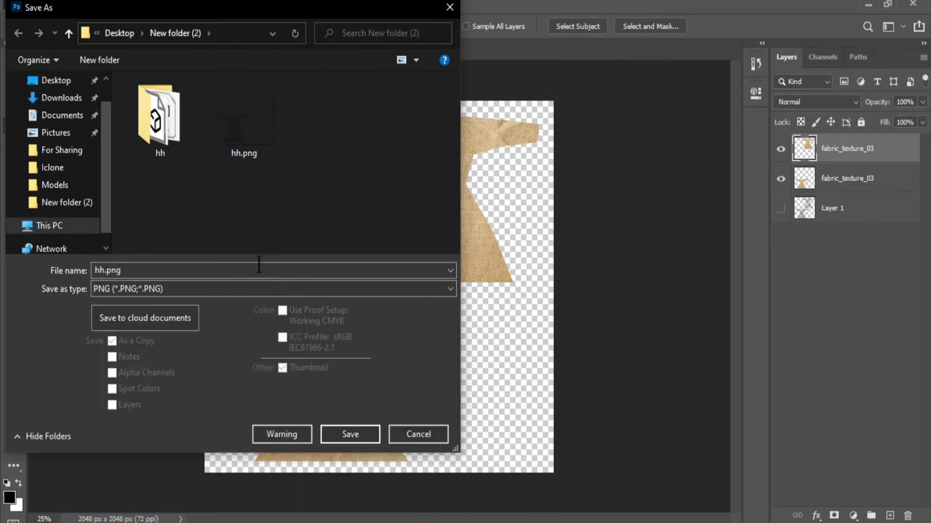
{"action": "left_click", "coordinate": [340, 434]}
{"action": "left_click", "coordinate": [551, 269]}
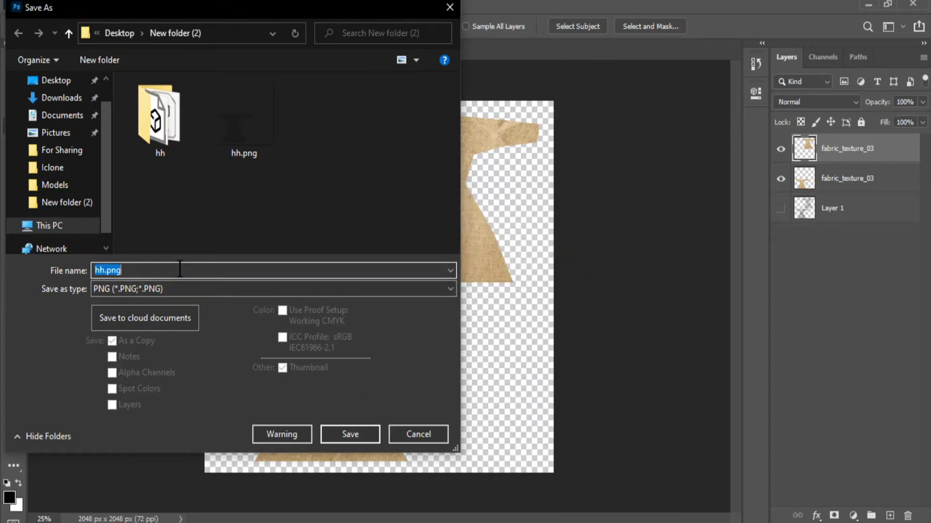
{"action": "type", "text": "Df"}
{"action": "left_click", "coordinate": [366, 438]}
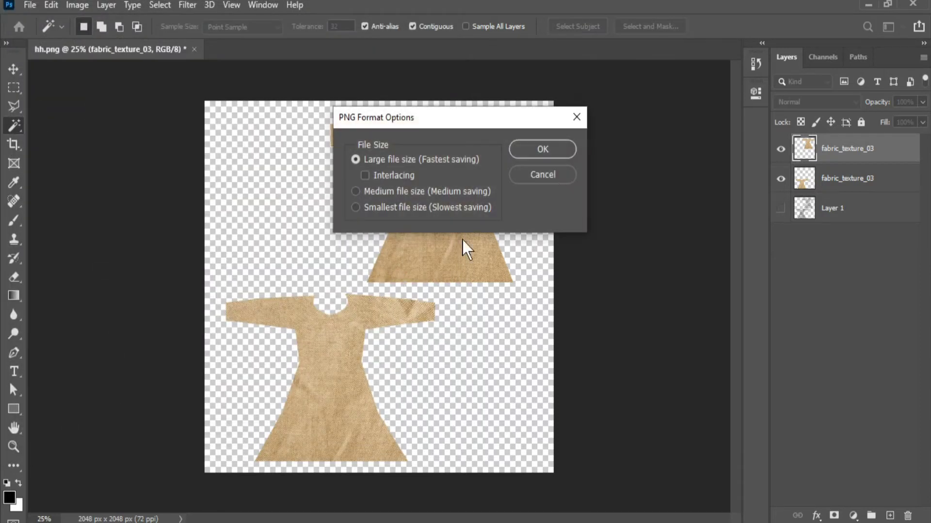
{"action": "left_click", "coordinate": [555, 148]}
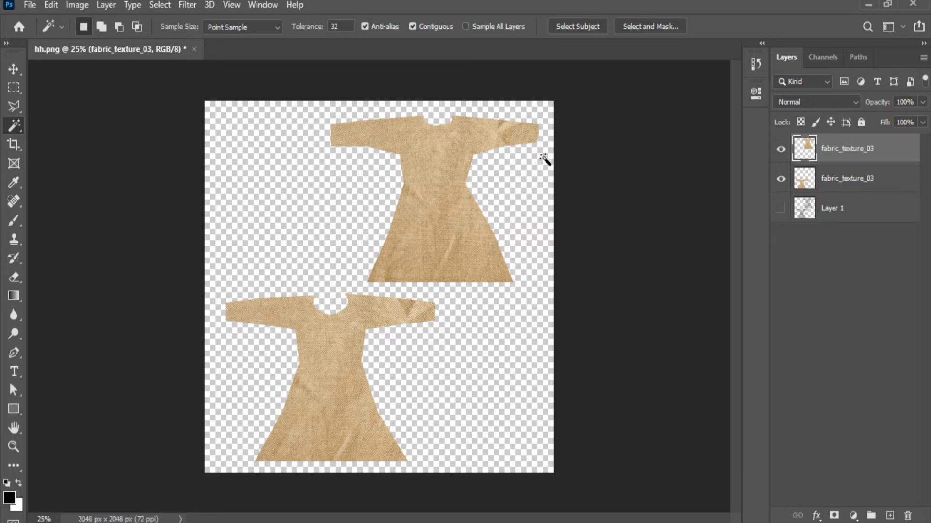
- Show Layer 1 with the UV layout and hide both fabric_texture_03 layers
{"action": "left_click", "coordinate": [781, 208]}
{"action": "left_click", "coordinate": [781, 179]}
{"action": "left_click", "coordinate": [781, 149]}
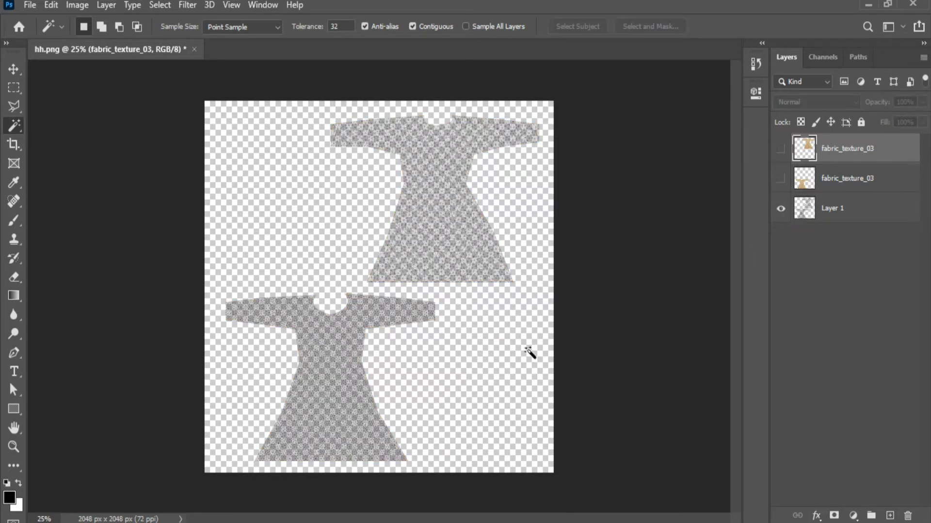
- Select the upper dress outline on the UV layout by selecting the background around it and inverting the selection
{"action": "left_click", "coordinate": [304, 227]}
{"action": "left_click", "coordinate": [161, 6]}
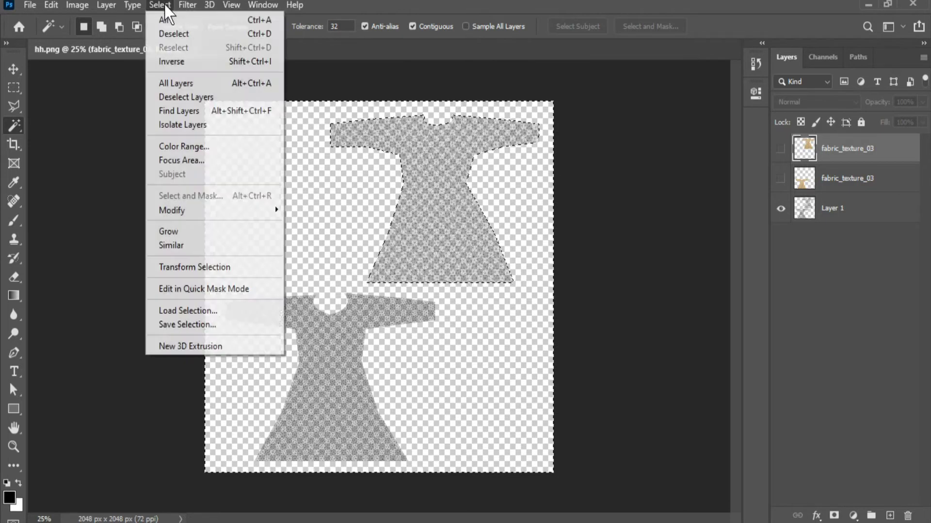
{"action": "left_click", "coordinate": [171, 61]}
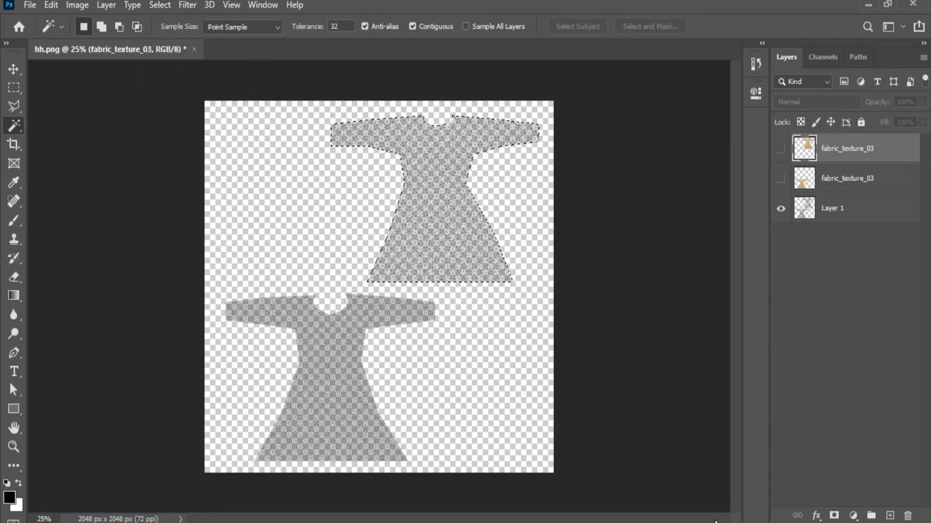
- Add a new layer and fill the selected upper dress with a linear black-to-white gradient running down to the hem
{"action": "left_click", "coordinate": [890, 515]}
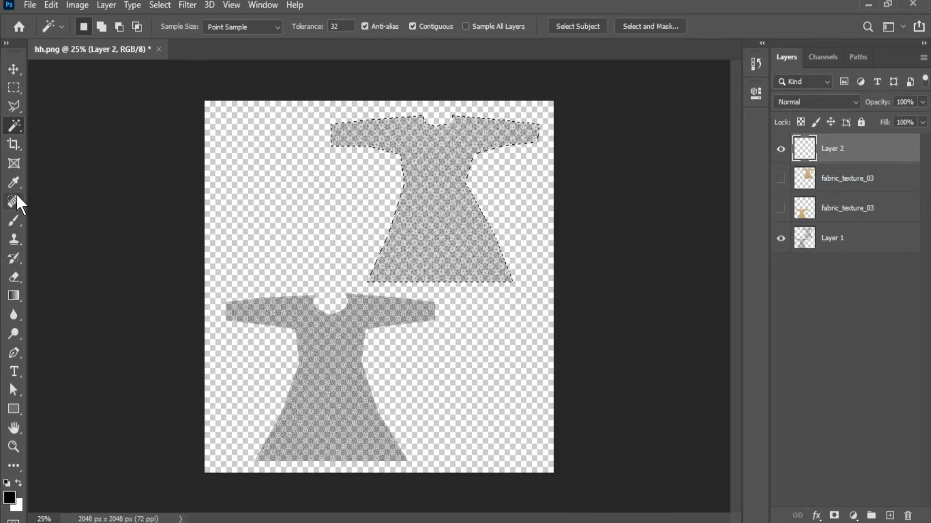
{"action": "left_click", "coordinate": [14, 295]}
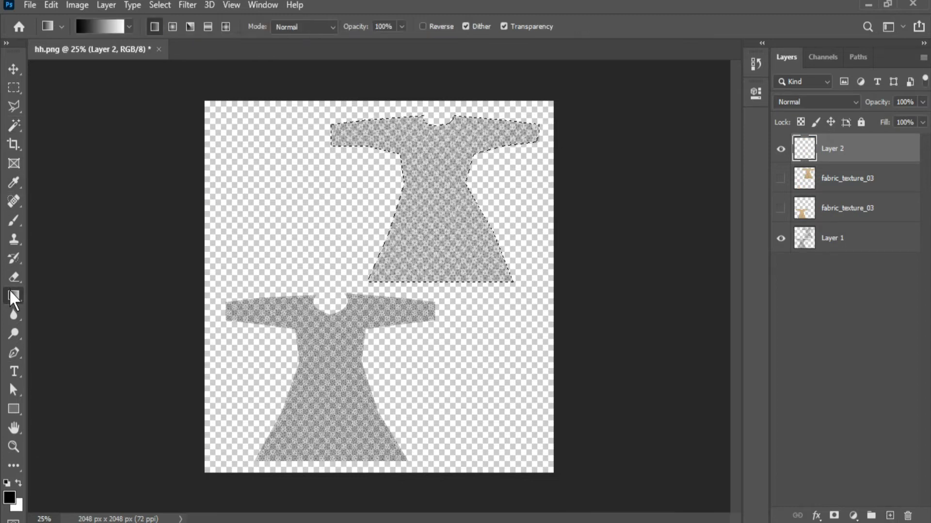
{"action": "left_click", "coordinate": [48, 298]}
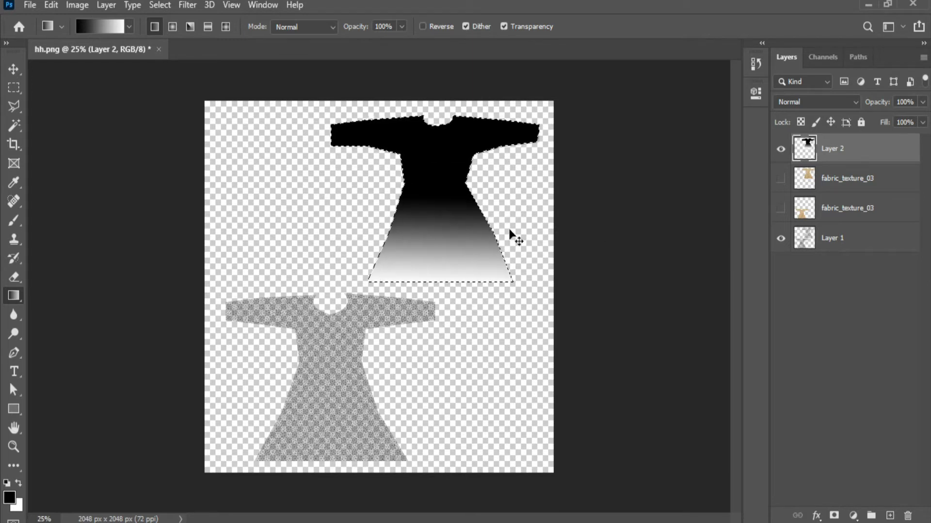
- Add another new layer above the gradient dress and select the lower dress outline from Layer 1
{"action": "left_click", "coordinate": [890, 515]}
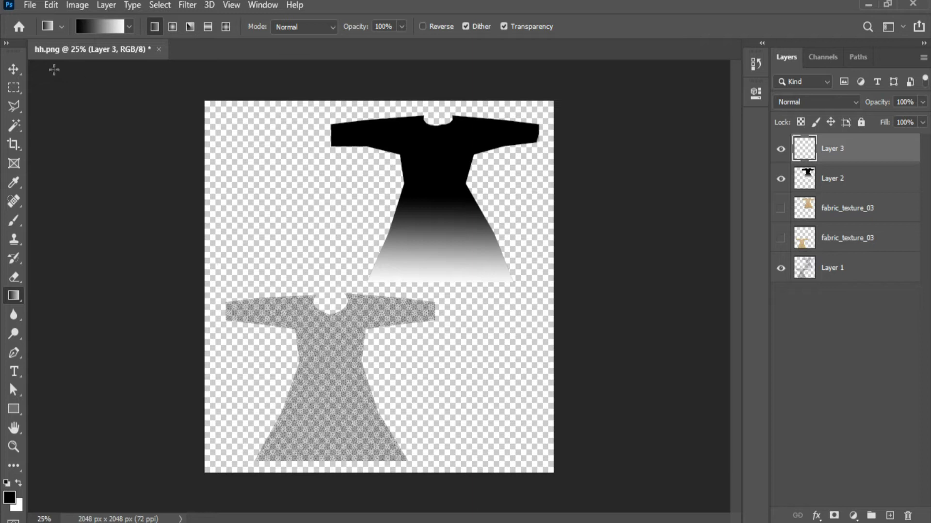
{"action": "left_click", "coordinate": [15, 126]}
{"action": "left_click", "coordinate": [369, 409]}
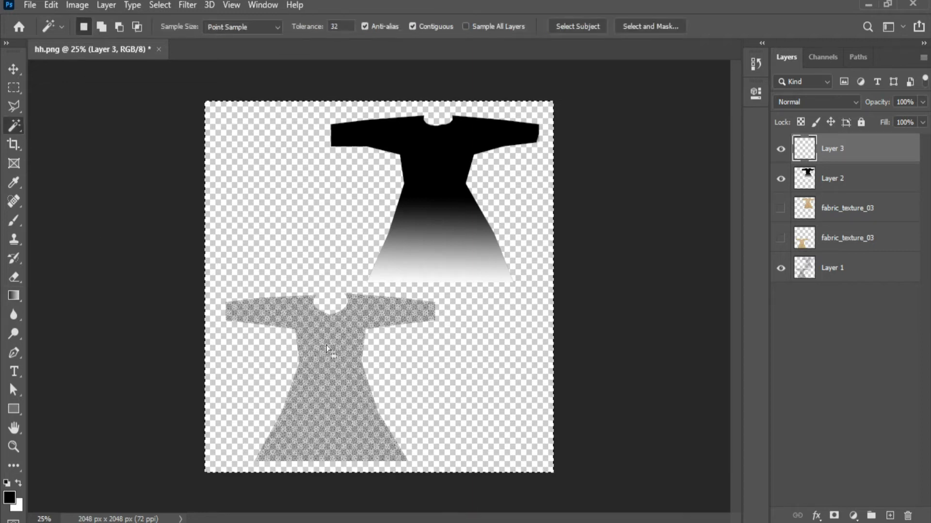
{"action": "key", "text": "ctrl+d"}
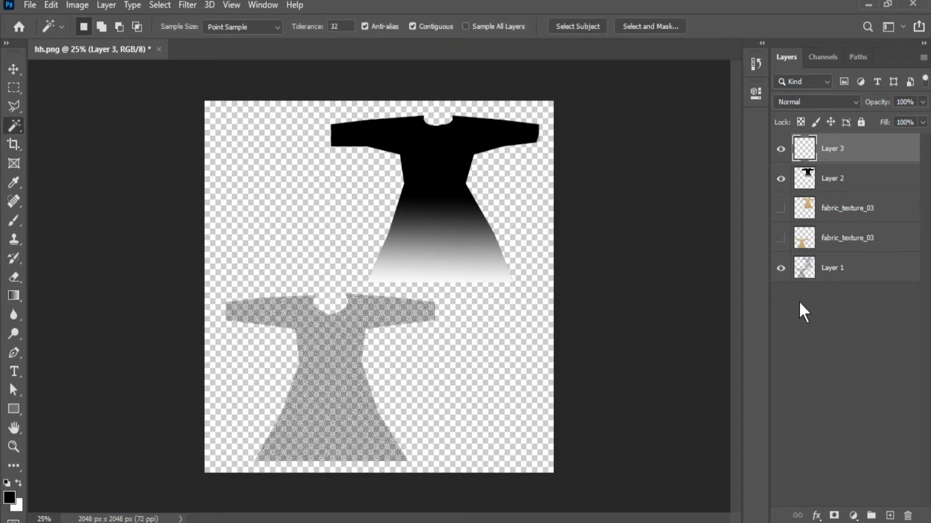
{"action": "left_click", "coordinate": [824, 267]}
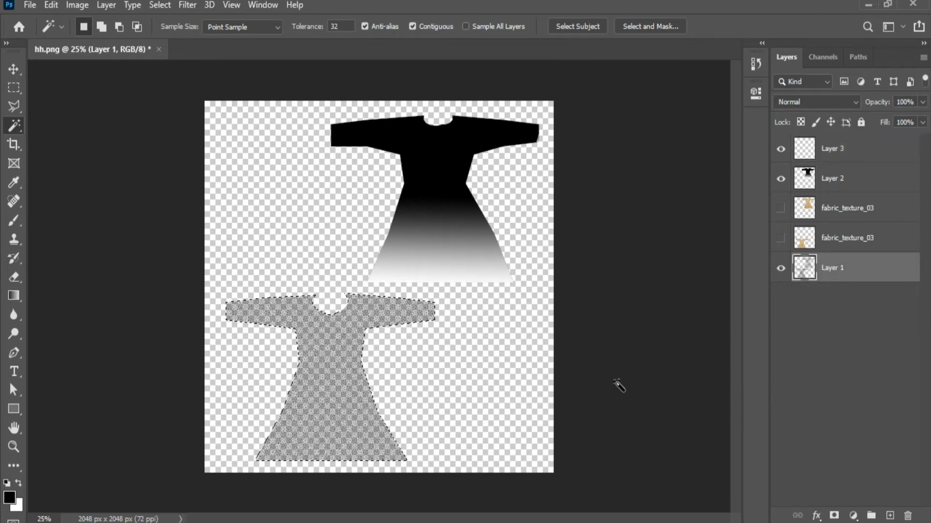
- Fill the lower dress on Layer 3 with a linear black-to-white gradient from waist to hem, and clear the selection
{"action": "left_click", "coordinate": [833, 149]}
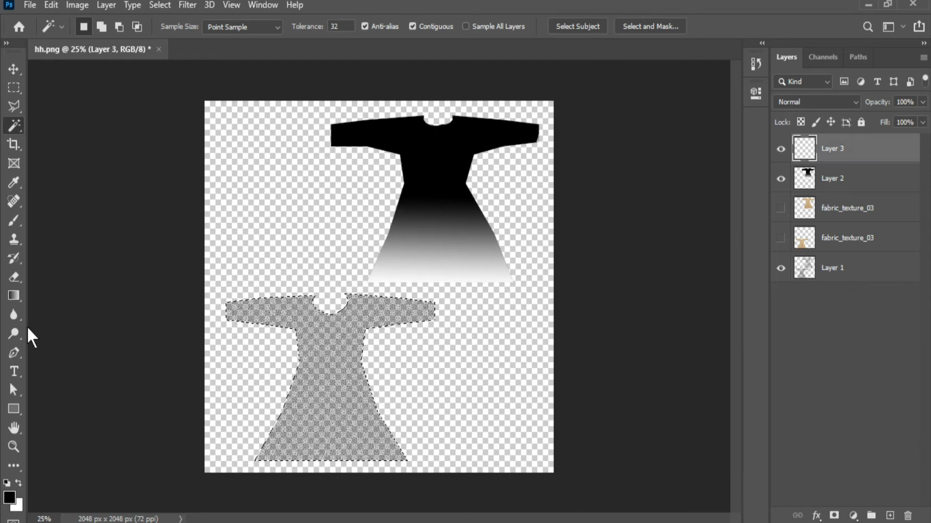
{"action": "left_click", "coordinate": [13, 296]}
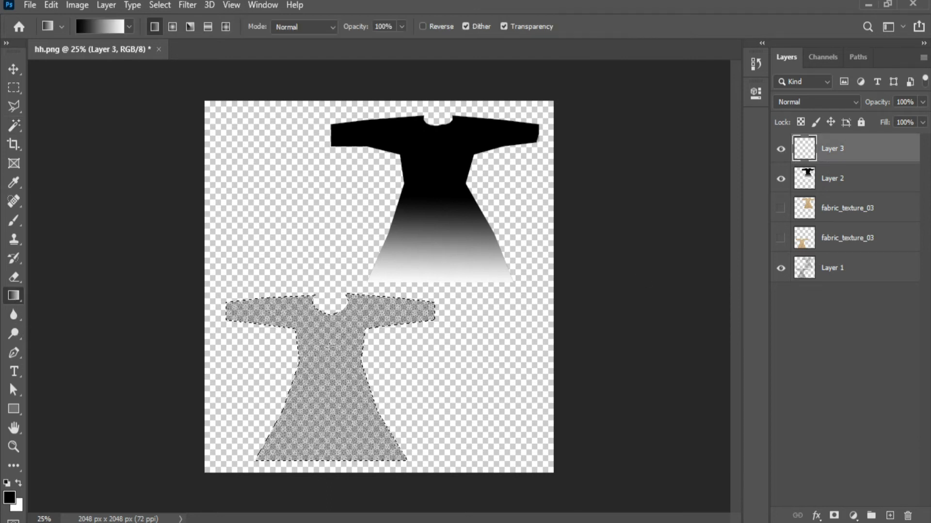
{"action": "left_click_drag", "start_coordinate": [329, 347], "coordinate": [329, 463]}
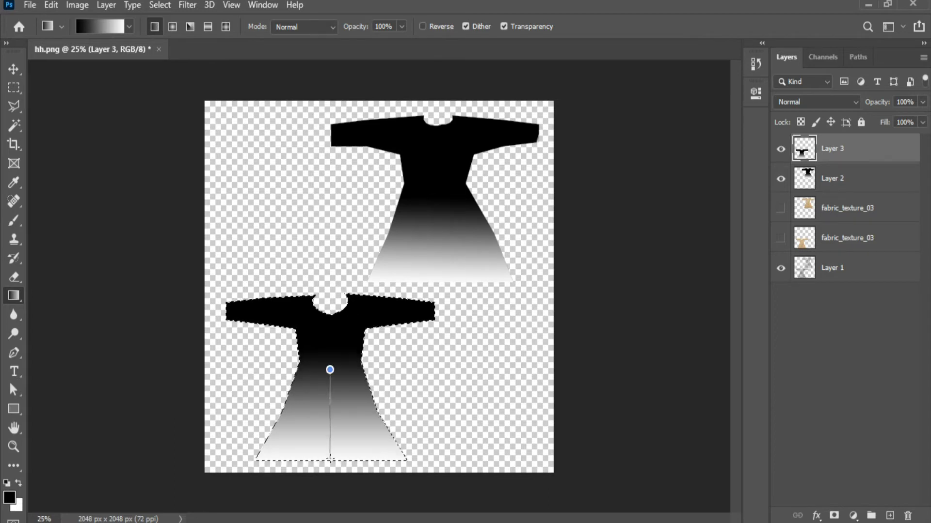
{"action": "left_click_drag", "start_coordinate": [329, 464], "coordinate": [329, 464]}
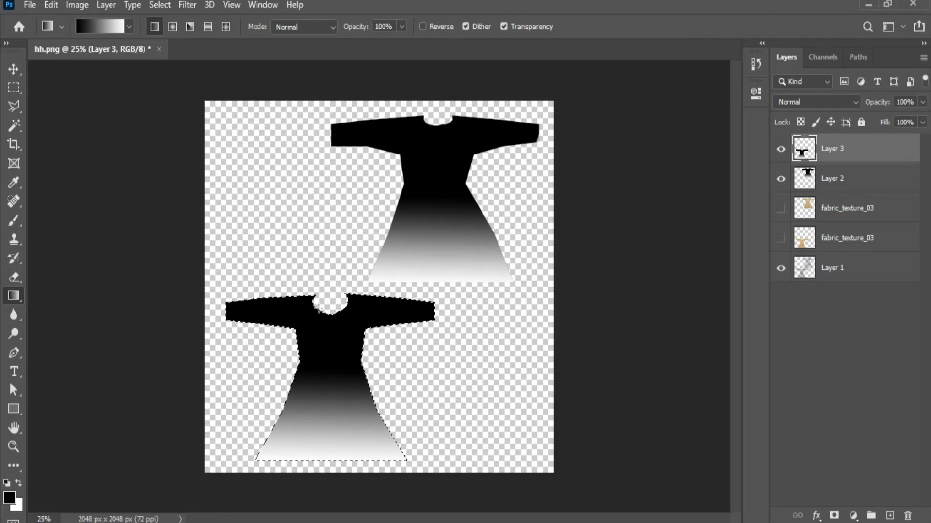
{"action": "key", "text": "ctrl+d"}
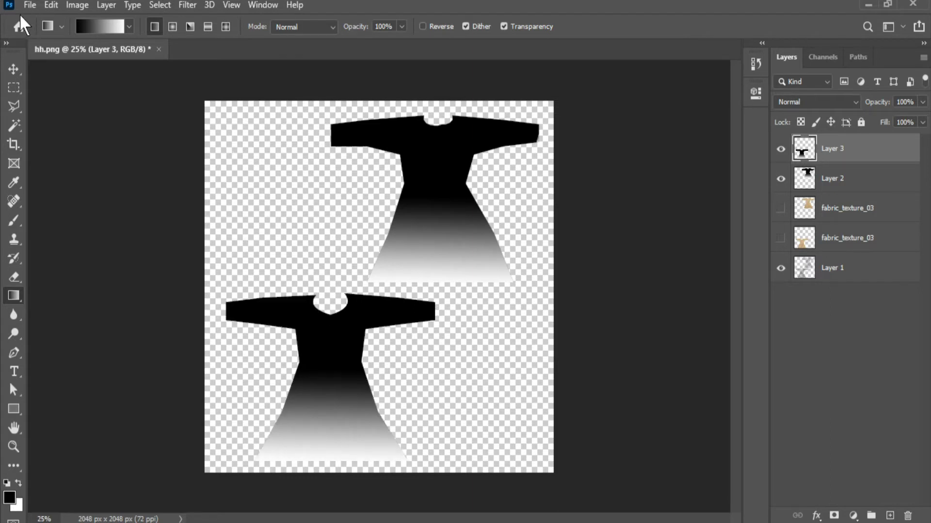
- Save a copy of the gradient dress layout as a large-size PNG named Weight in New folder (2)
{"action": "left_click", "coordinate": [30, 6]}
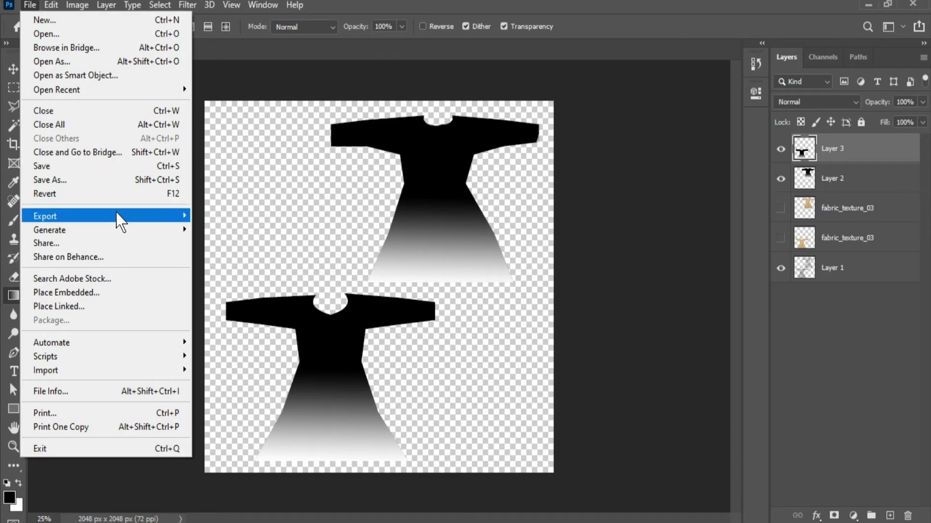
{"action": "left_click", "coordinate": [114, 180]}
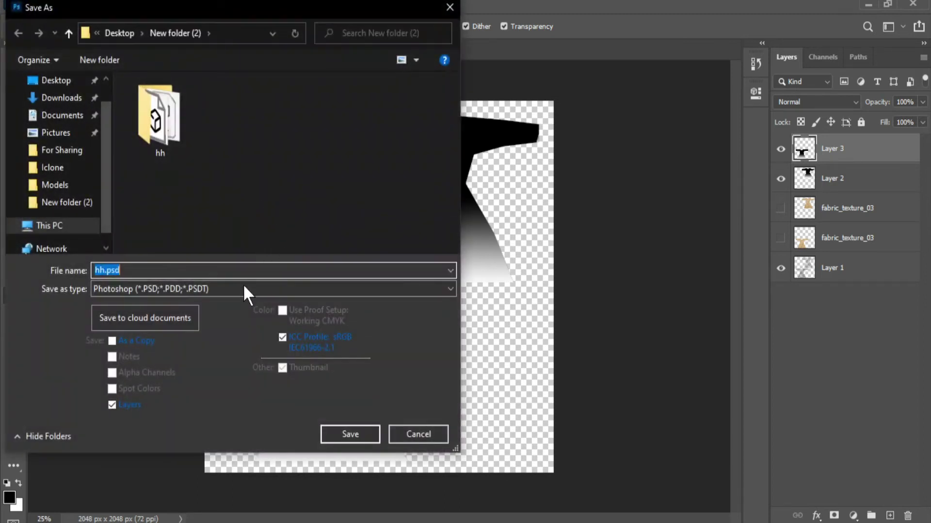
{"action": "left_click", "coordinate": [247, 287]}
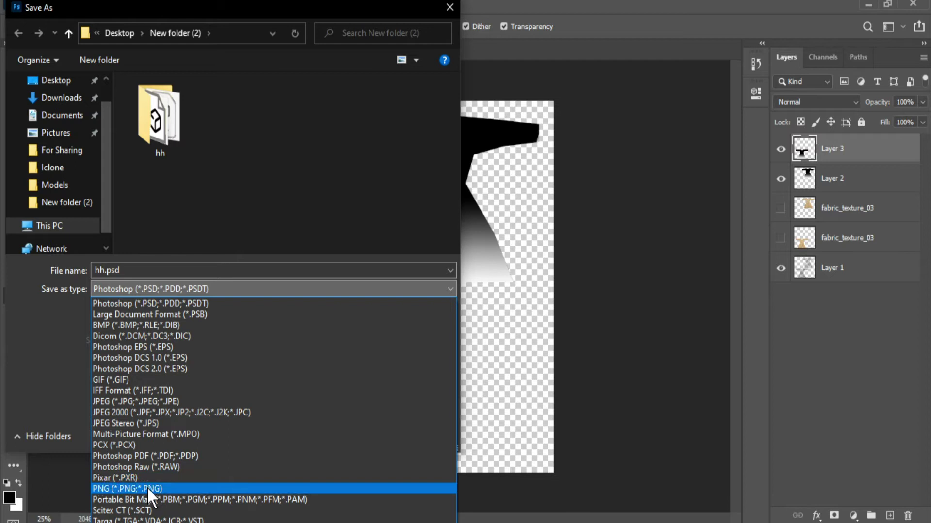
{"action": "left_click", "coordinate": [148, 488]}
{"action": "type", "text": "Weight"}
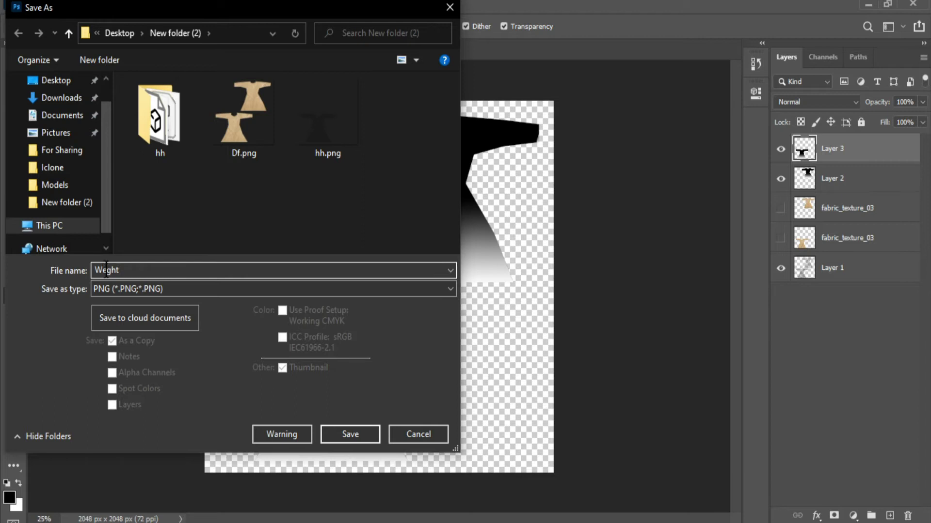
{"action": "type", "text": "i"}
{"action": "left_click", "coordinate": [348, 433]}
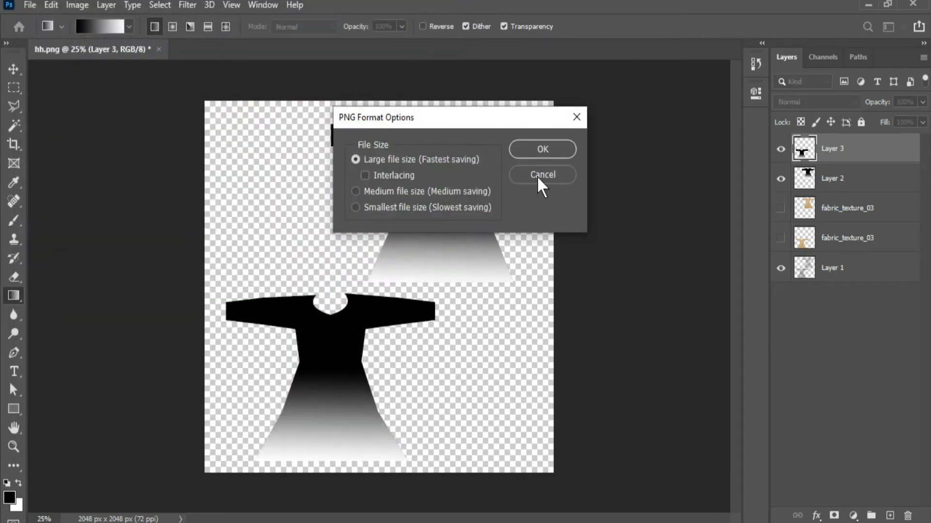
{"action": "left_click", "coordinate": [543, 154]}
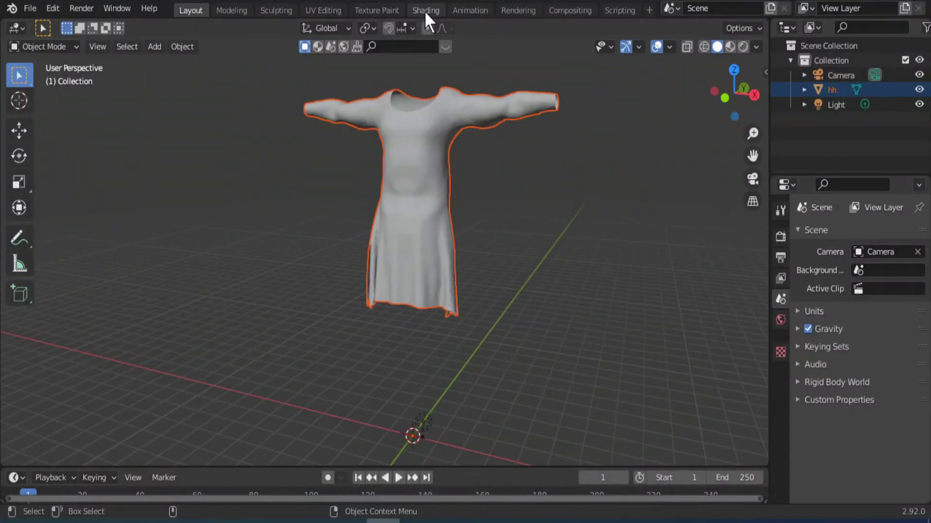
- Switch to Blender's Shading workspace and select the hh dress to show its hh_diffuse.png image texture node
{"action": "left_click", "coordinate": [424, 11]}
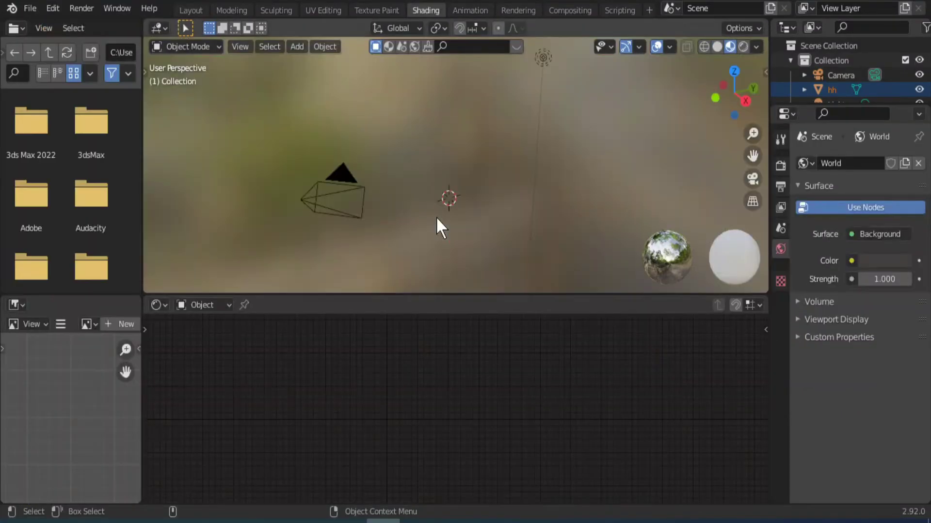
{"action": "scroll", "coordinate": [507, 202], "scroll_direction": "up", "scroll_amount": 5}
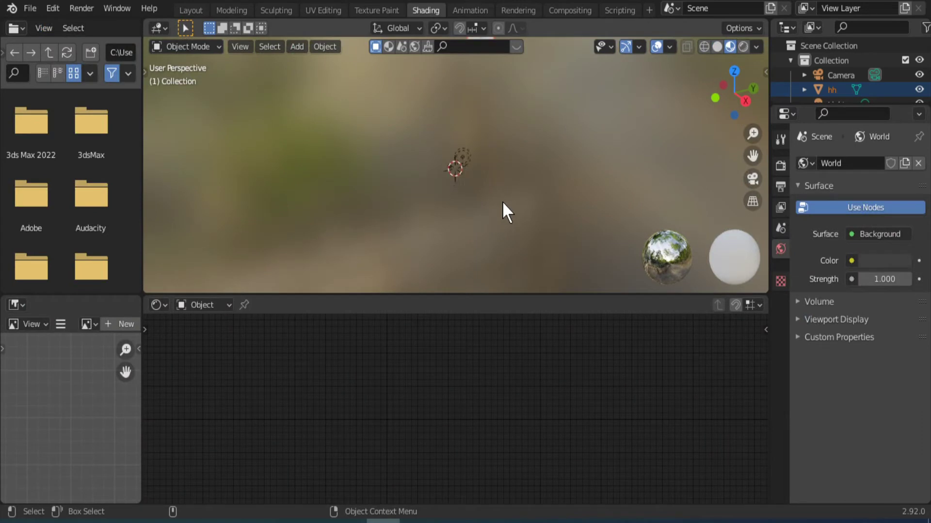
{"action": "mouse_move", "coordinate": [502, 201]}
{"action": "middle_mouse_down"}
{"action": "mouse_move", "coordinate": [495, 156]}
{"action": "mouse_move", "coordinate": [479, 209]}
{"action": "mouse_move", "coordinate": [512, 209]}
{"action": "mouse_move", "coordinate": [426, 181]}
{"action": "mouse_move", "coordinate": [485, 194]}
{"action": "middle_mouse_up"}
{"action": "scroll", "coordinate": [479, 209], "scroll_direction": "up", "scroll_amount": 5}
{"action": "scroll", "coordinate": [524, 206], "scroll_direction": "down", "scroll_amount": 4}
{"action": "left_click", "coordinate": [453, 197]}
{"action": "middle_click_drag", "start_coordinate": [505, 369], "coordinate": [511, 434]}
{"action": "scroll", "coordinate": [487, 436], "scroll_direction": "up", "scroll_amount": 1}
{"action": "scroll", "coordinate": [447, 366], "scroll_direction": "up", "scroll_amount": 2}
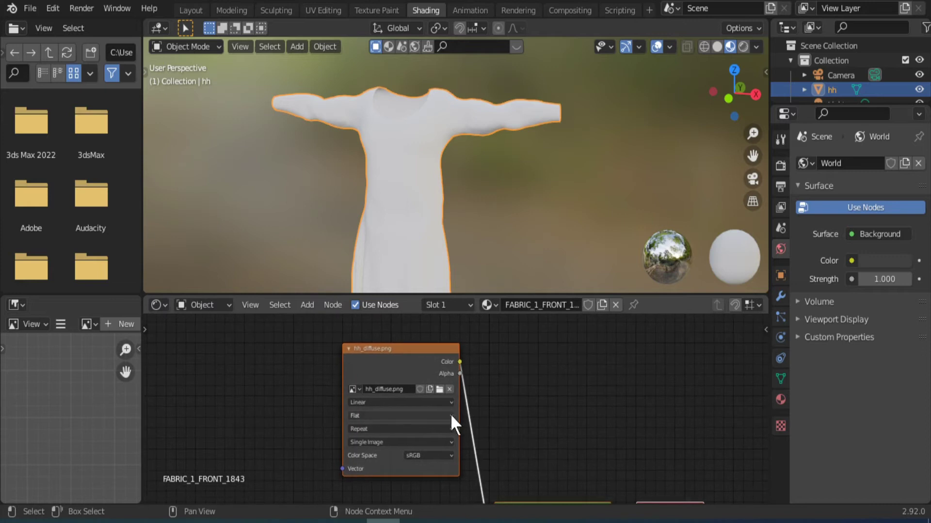
- Replace the dress's hh_diffuse.png texture image with Df.png from New folder (2) on the Desktop
{"action": "left_click", "coordinate": [438, 390]}
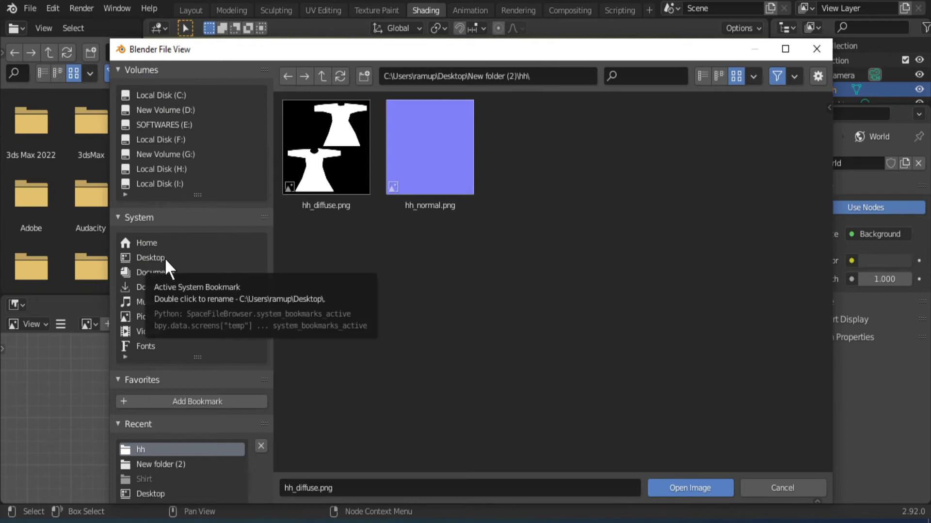
{"action": "left_click", "coordinate": [164, 257]}
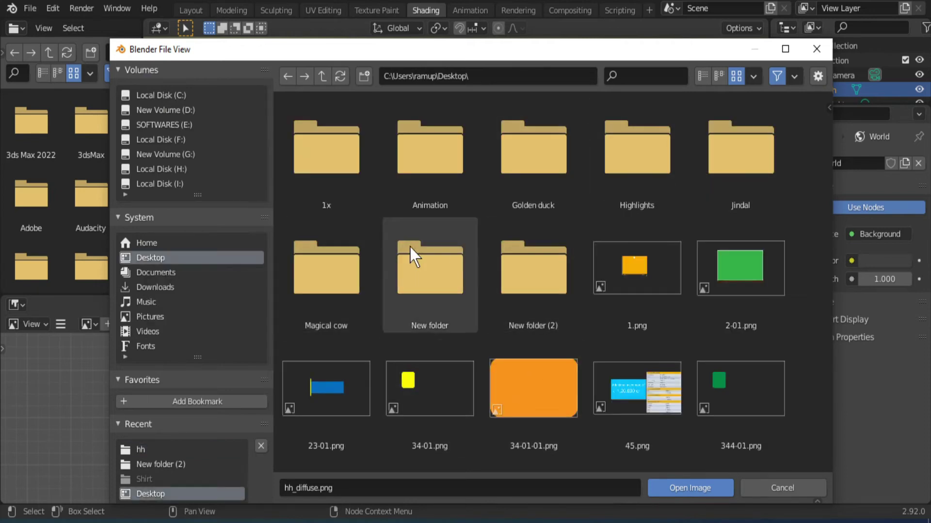
{"action": "double_click", "coordinate": [522, 290]}
{"action": "left_click", "coordinate": [432, 160]}
{"action": "left_click", "coordinate": [683, 487]}
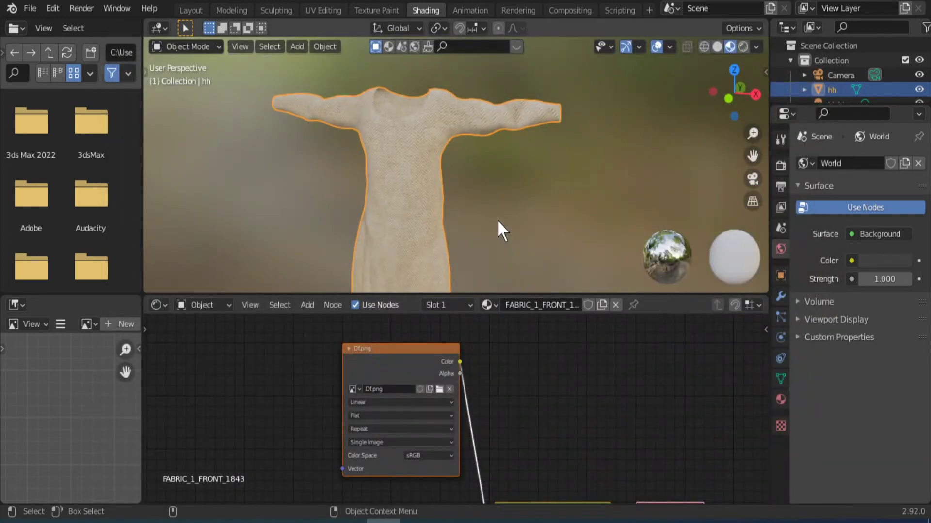
{"action": "middle_click_drag", "start_coordinate": [494, 227], "coordinate": [534, 190]}
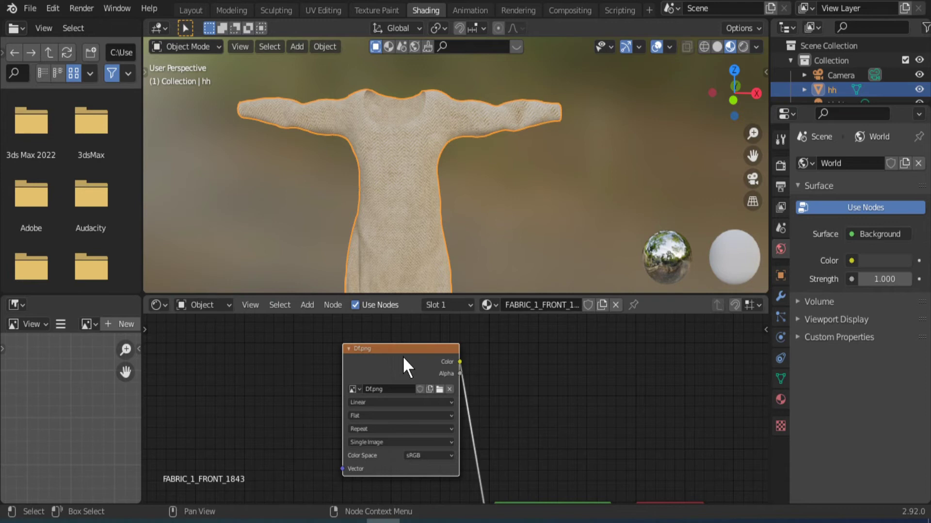
- Add Texture Coordinate and Mapping nodes to the Df.png texture, then try a different X scale and undo it
{"action": "key", "text": "ctrl+t"}
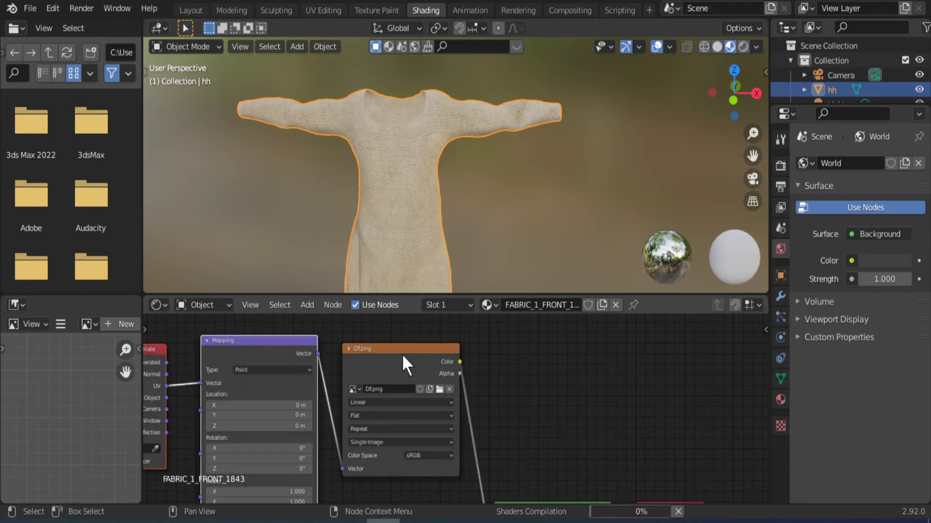
{"action": "middle_click_drag", "start_coordinate": [504, 404], "coordinate": [540, 318]}
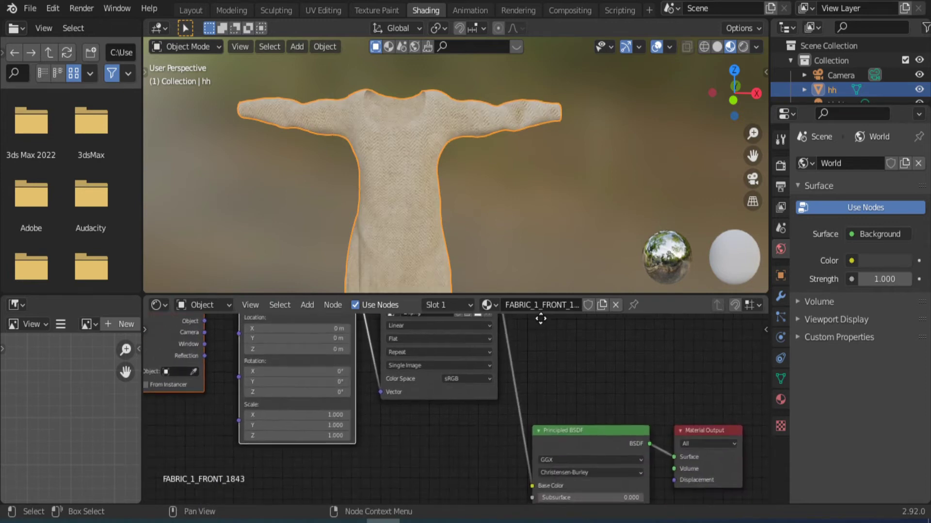
{"action": "mouse_move", "coordinate": [334, 417]}
{"action": "left_mouse_down"}
{"action": "mouse_move", "coordinate": [403, 417]}
{"action": "mouse_move", "coordinate": [351, 415]}
{"action": "left_mouse_up"}
{"action": "key", "text": "ctrl+z"}
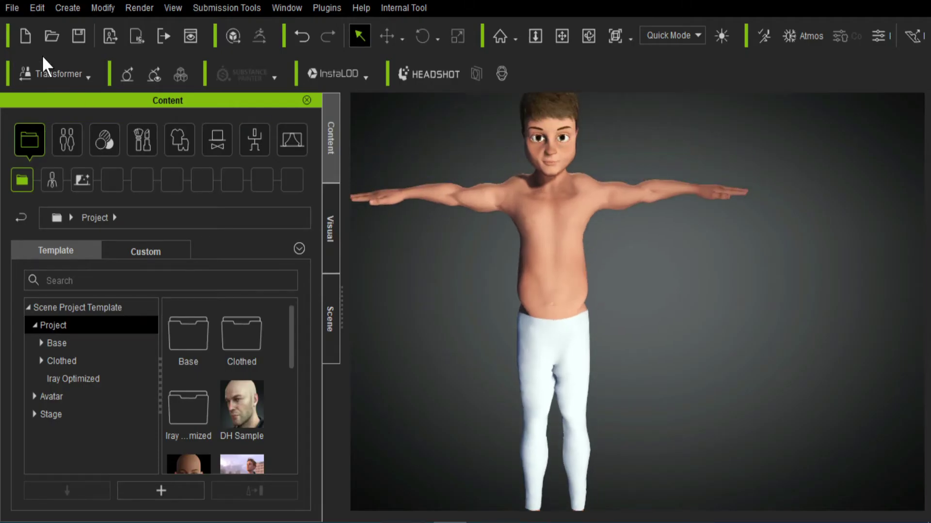
- Switch to Character Creator and import Texshirt.obj from New folder (2) as an accessory for the character
{"action": "left_click", "coordinate": [67, 8]}
{"action": "left_click", "coordinate": [109, 90]}
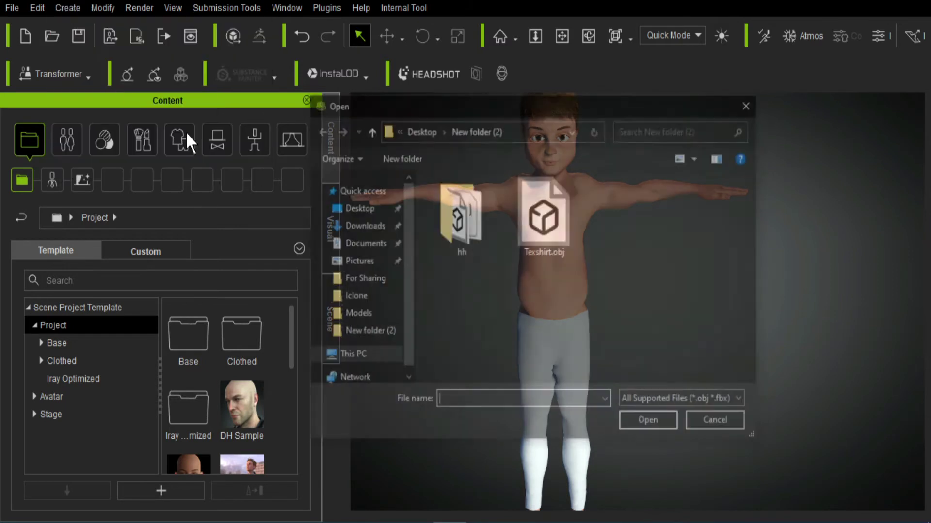
{"action": "double_click", "coordinate": [543, 218]}
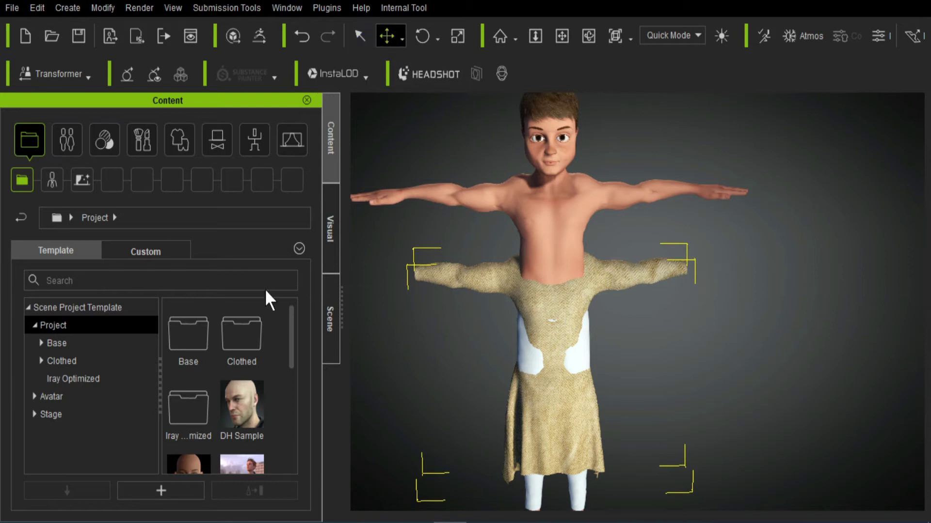
- Set the imported dress accessory's pivot to the centre point using the Middle quick set
{"action": "left_click", "coordinate": [281, 7]}
{"action": "left_click", "coordinate": [310, 108]}
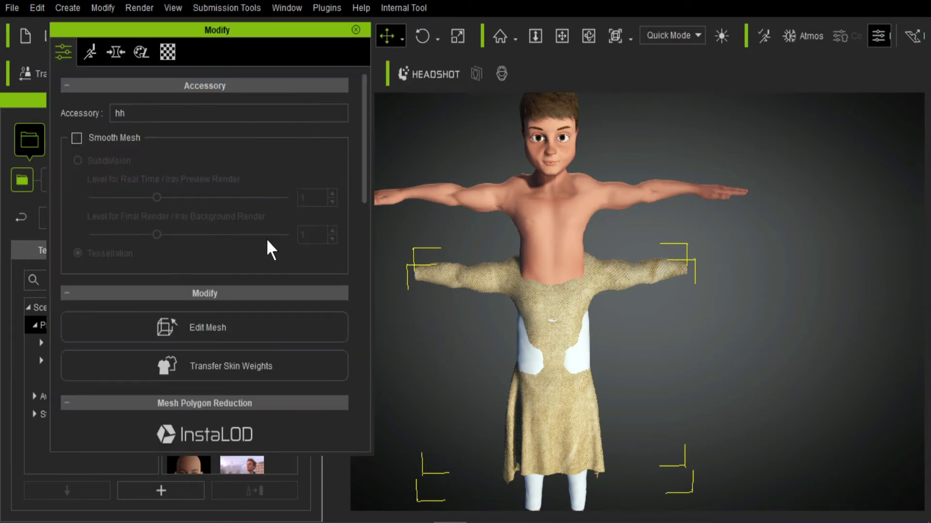
{"action": "scroll", "coordinate": [257, 264], "scroll_direction": "down", "scroll_amount": 10}
{"action": "scroll", "coordinate": [237, 276], "scroll_direction": "down", "scroll_amount": 4}
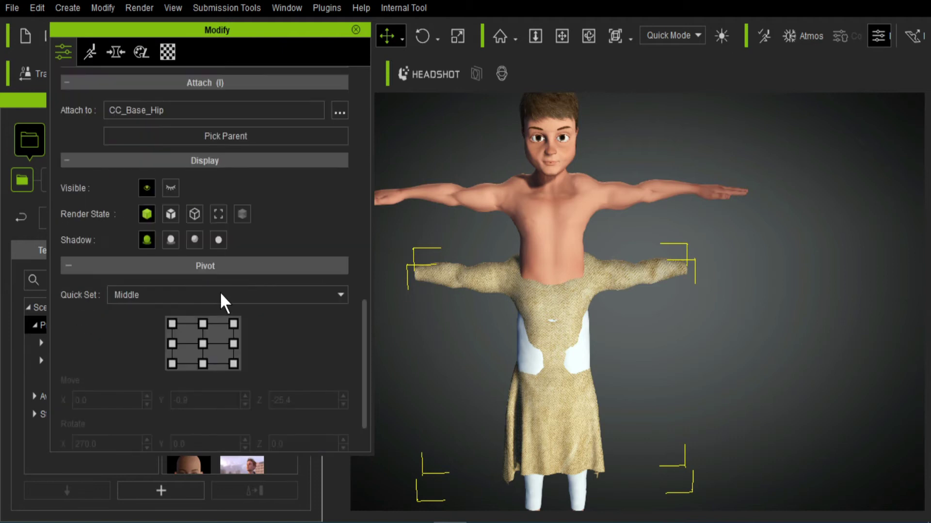
{"action": "left_click", "coordinate": [203, 343]}
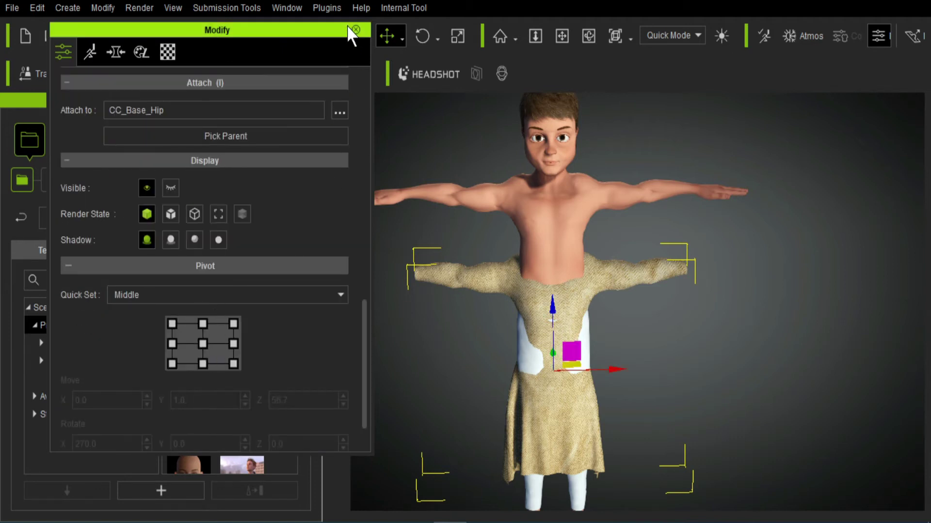
- Move the dress accessory up onto the character's shoulders and backward until it aligns with the body in side view
{"action": "left_click", "coordinate": [354, 29]}
{"action": "left_click_drag", "start_coordinate": [550, 309], "coordinate": [551, 232]}
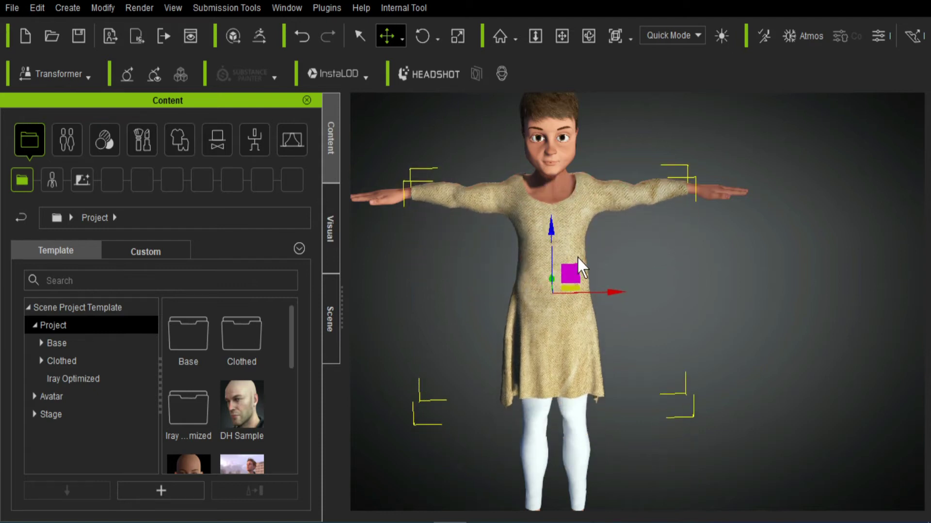
{"action": "left_click", "coordinate": [588, 36]}
{"action": "left_click_drag", "start_coordinate": [685, 309], "coordinate": [593, 273]}
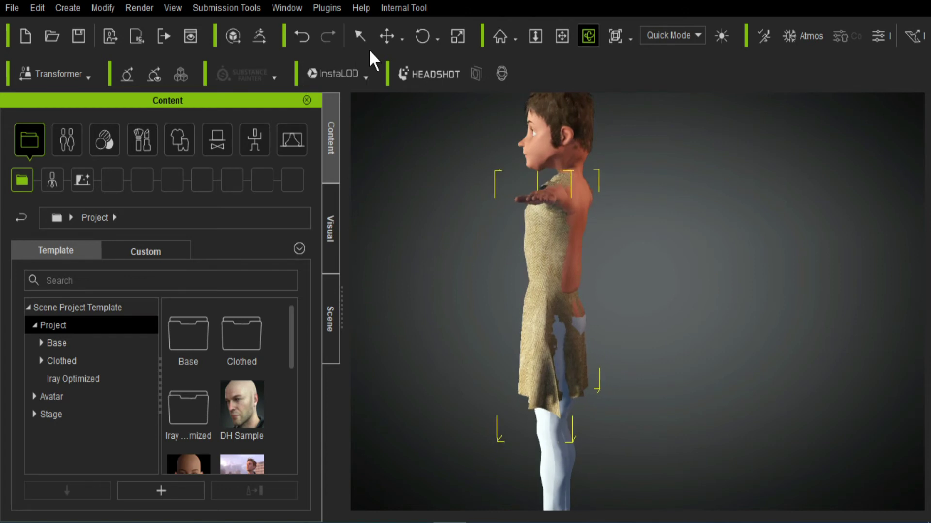
{"action": "left_click", "coordinate": [386, 36]}
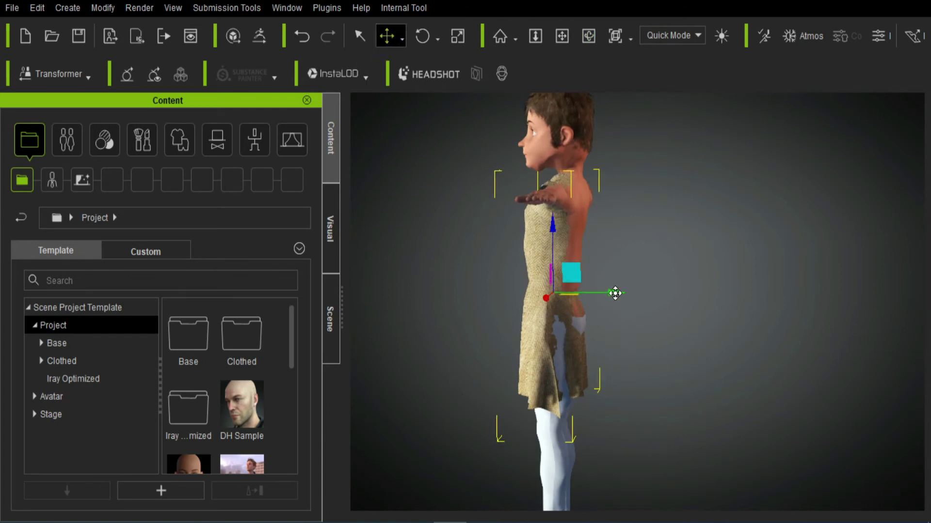
{"action": "left_click_drag", "start_coordinate": [615, 293], "coordinate": [617, 293]}
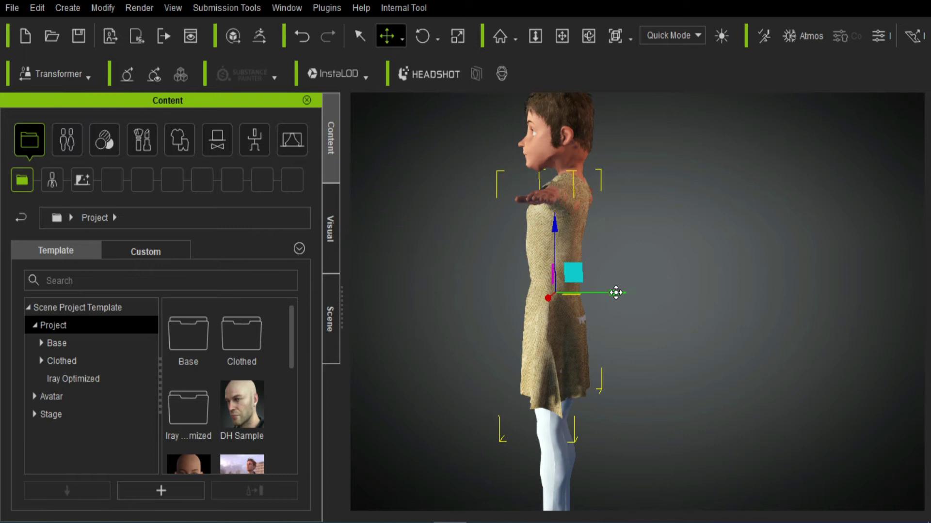
{"action": "scroll", "coordinate": [616, 293], "scroll_direction": "up", "scroll_amount": 5}
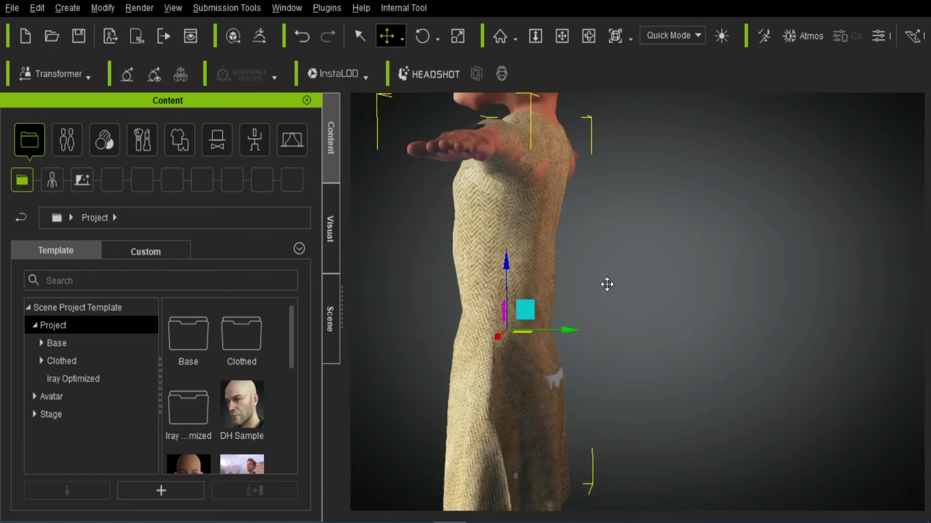
{"action": "middle_click_drag", "start_coordinate": [606, 284], "coordinate": [619, 335]}
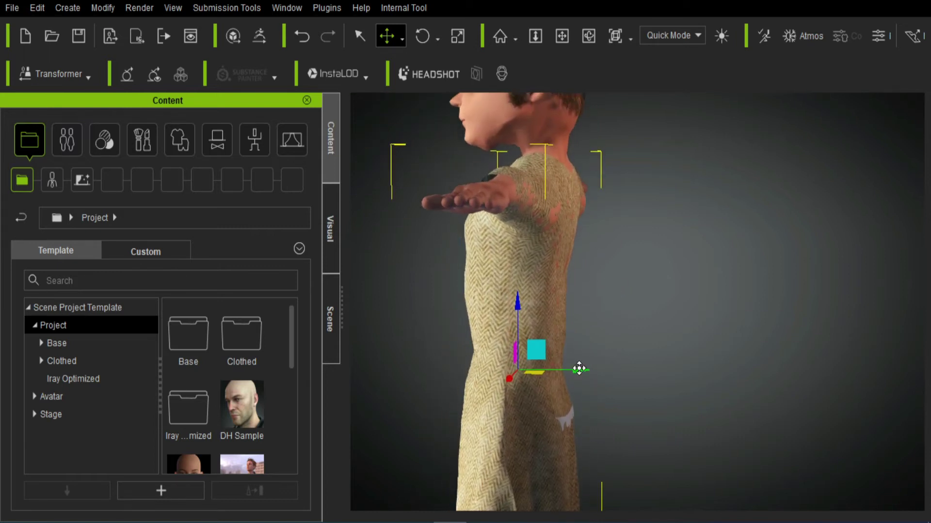
{"action": "left_click_drag", "start_coordinate": [579, 370], "coordinate": [581, 368]}
- Examine how the dress fits the character's neckline, sleeves and hem from the front and at an angle
{"action": "left_click", "coordinate": [588, 36]}
{"action": "left_click_drag", "start_coordinate": [625, 291], "coordinate": [536, 370]}
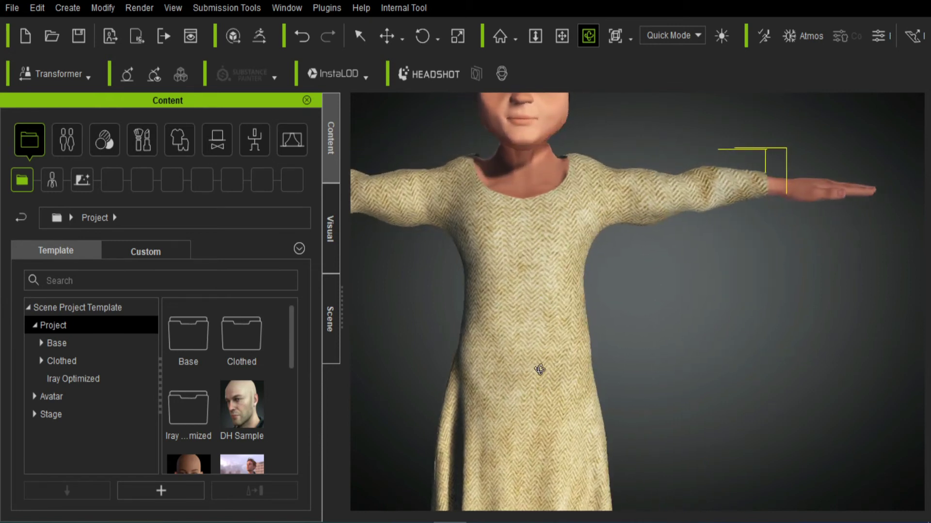
{"action": "scroll", "coordinate": [548, 333], "scroll_direction": "down", "scroll_amount": 5}
{"action": "scroll", "coordinate": [548, 333], "scroll_direction": "up", "scroll_amount": 6}
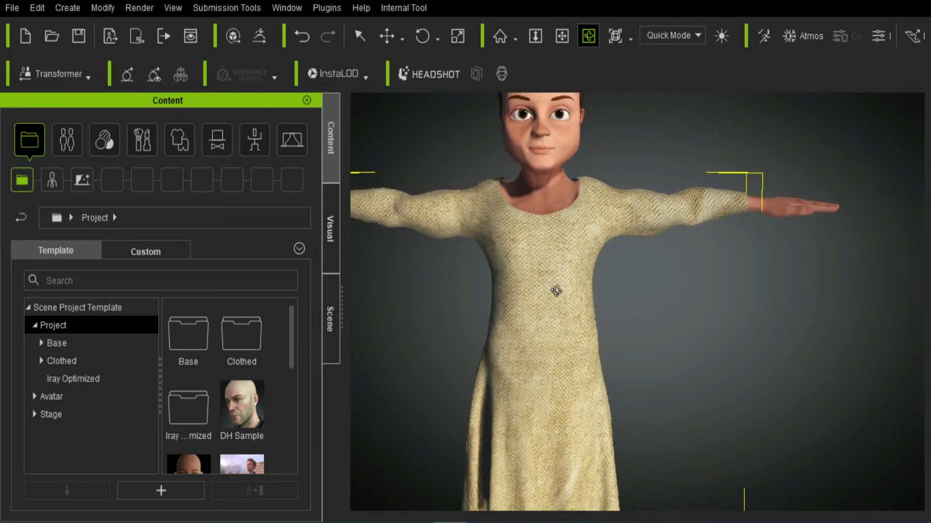
{"action": "left_click_drag", "start_coordinate": [678, 315], "coordinate": [621, 323]}
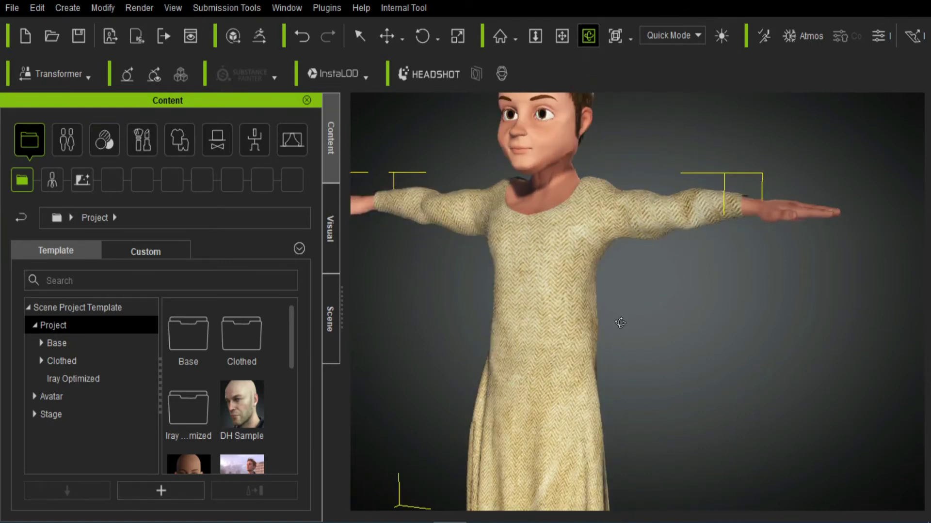
{"action": "middle_click_drag", "start_coordinate": [613, 359], "coordinate": [602, 264]}
{"action": "scroll", "coordinate": [601, 264], "scroll_direction": "down", "scroll_amount": 4}
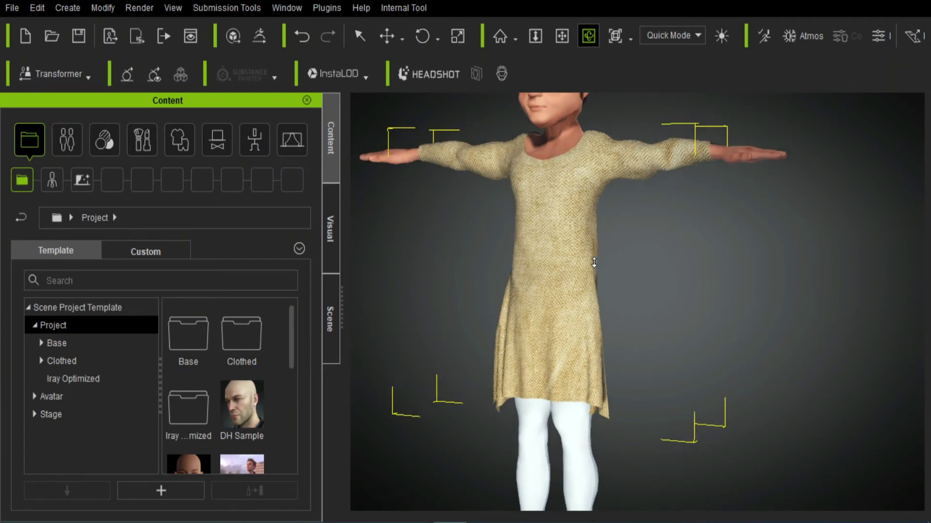
{"action": "middle_click_drag", "start_coordinate": [604, 226], "coordinate": [588, 266]}
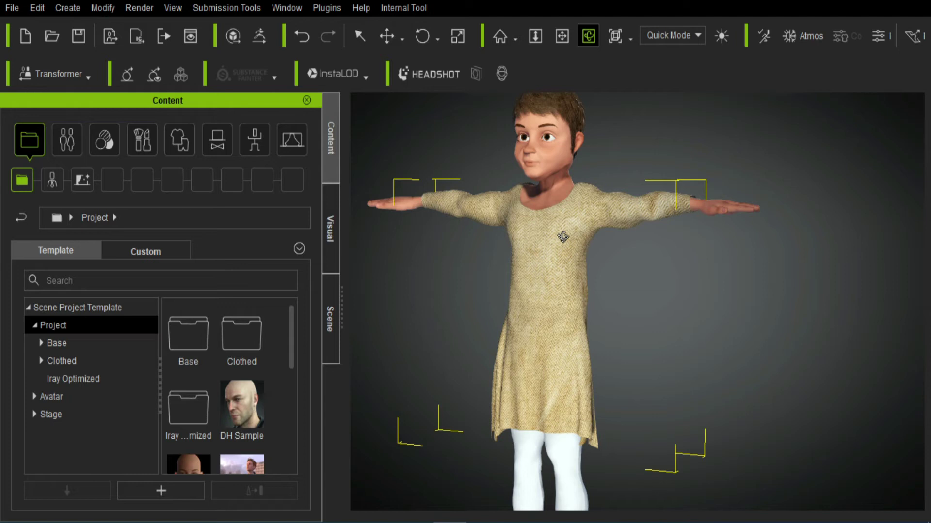
- Transfer skin weights to the dress accessory using the Dress template preset
{"action": "left_click", "coordinate": [287, 9]}
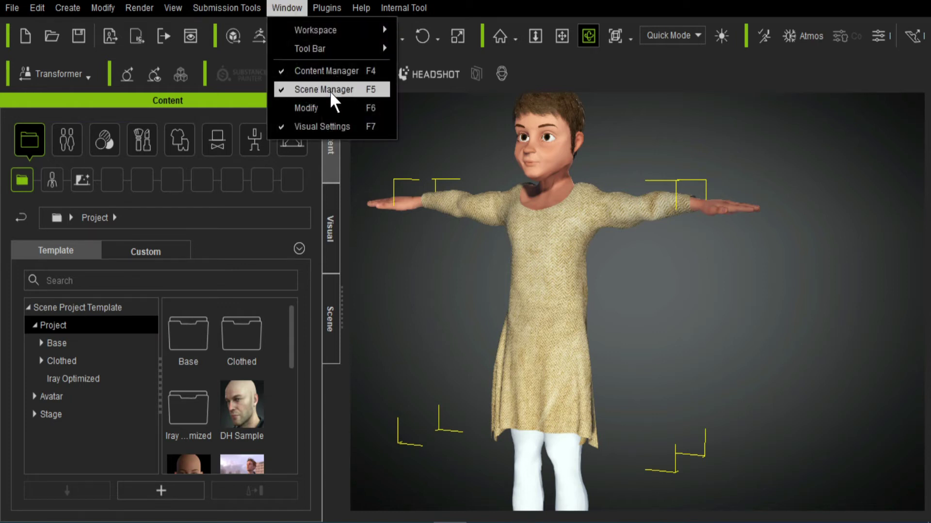
{"action": "left_click", "coordinate": [331, 108]}
{"action": "left_click_drag", "start_coordinate": [363, 345], "coordinate": [321, 193]}
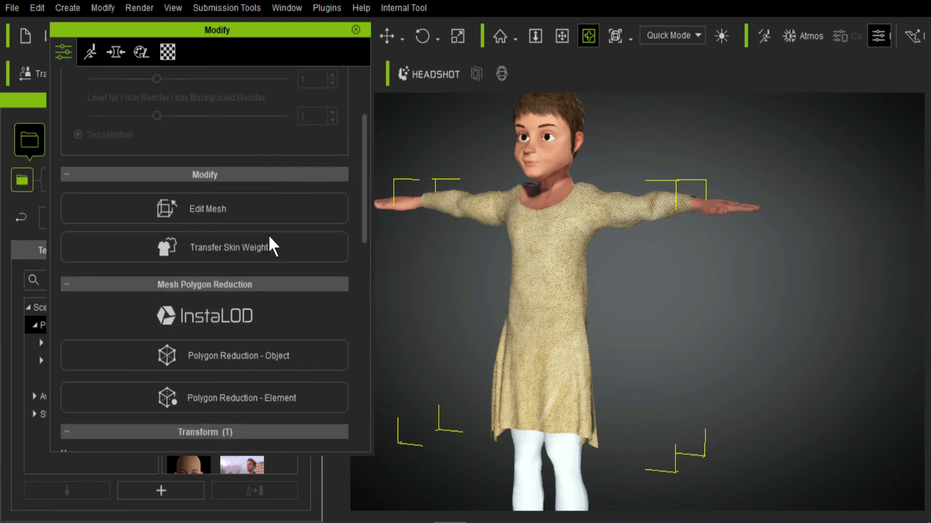
{"action": "left_click", "coordinate": [347, 206]}
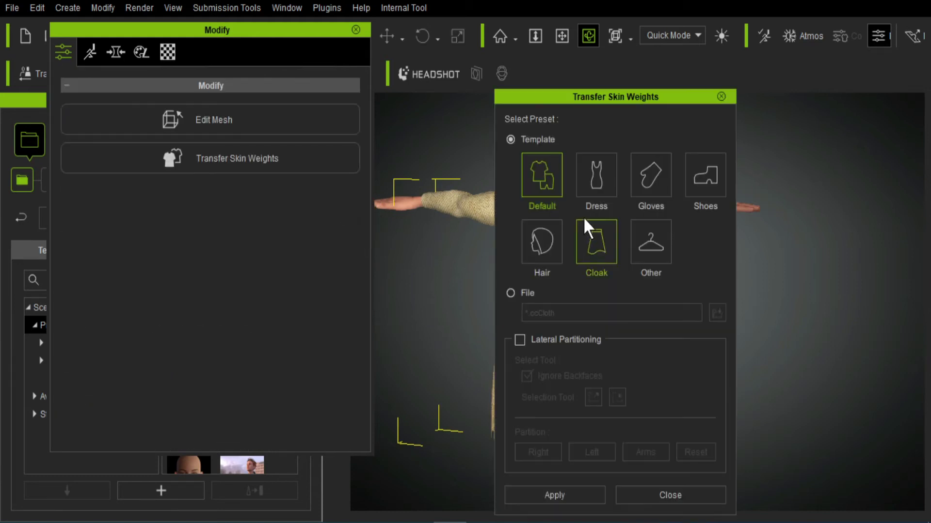
{"action": "left_click", "coordinate": [609, 179]}
{"action": "left_click", "coordinate": [569, 495]}
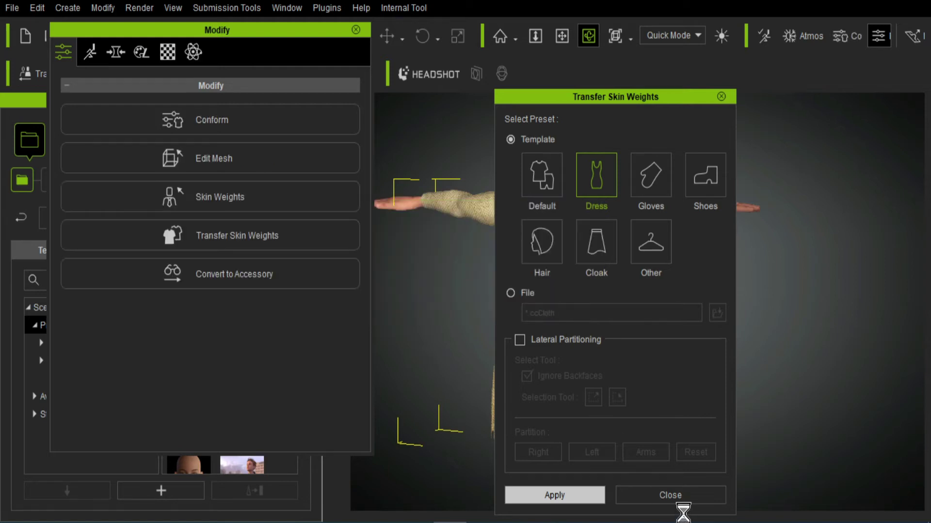
{"action": "left_click", "coordinate": [684, 496]}
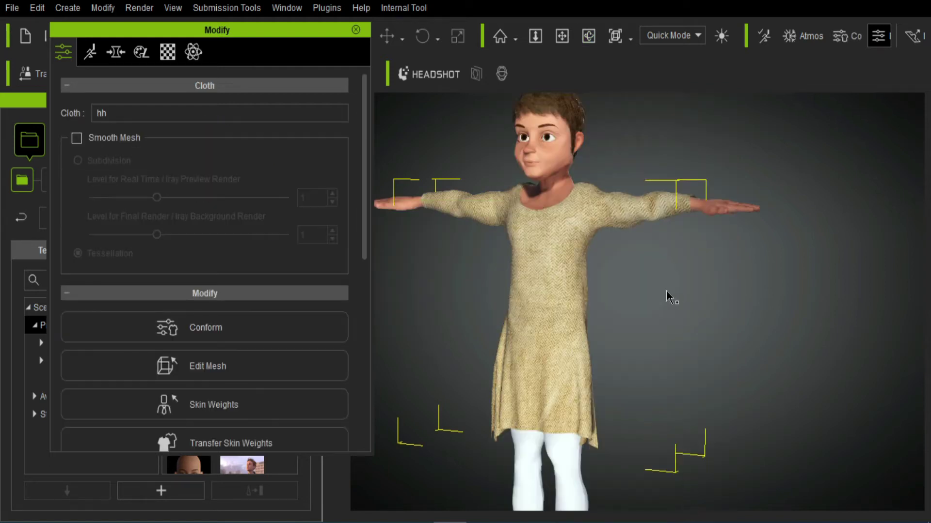
- Set the hh dress's collision order to 3 in the cloth layer settings so it lies above the Pant layer
{"action": "left_click_drag", "start_coordinate": [588, 37], "coordinate": [747, 377]}
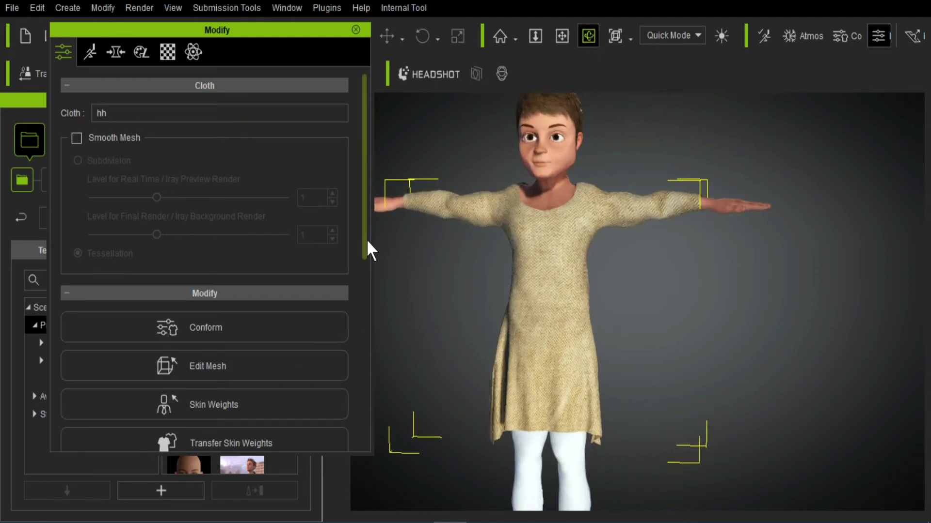
{"action": "left_click_drag", "start_coordinate": [365, 215], "coordinate": [354, 242]}
{"action": "left_click", "coordinate": [278, 319]}
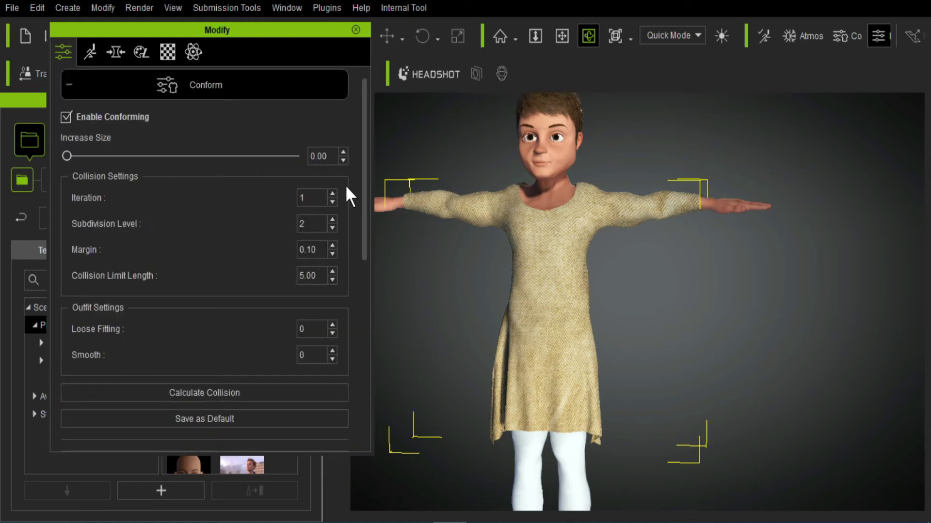
{"action": "left_click_drag", "start_coordinate": [367, 182], "coordinate": [358, 393]}
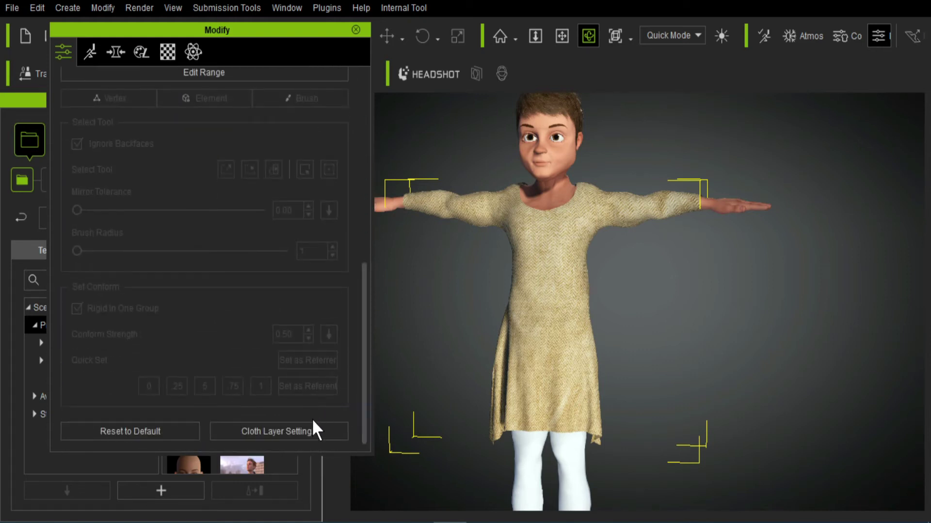
{"action": "left_click", "coordinate": [310, 428]}
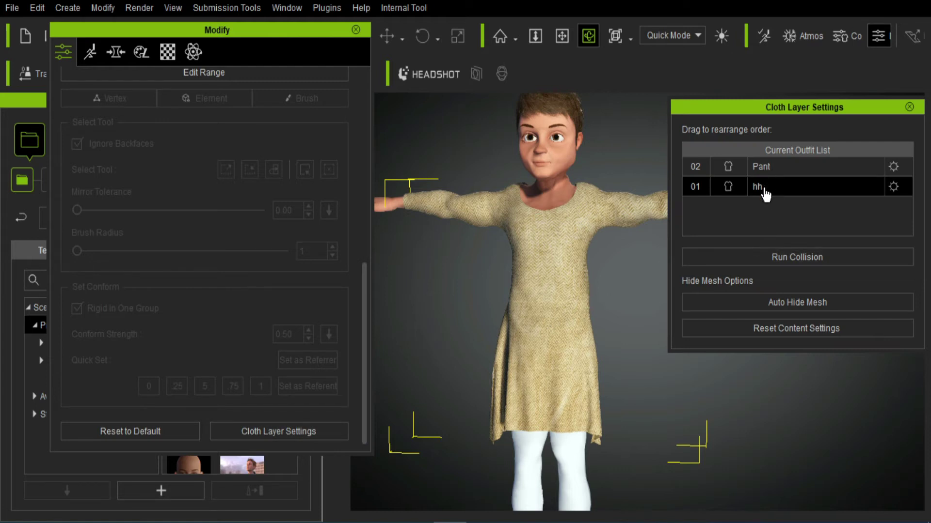
{"action": "left_click", "coordinate": [894, 189]}
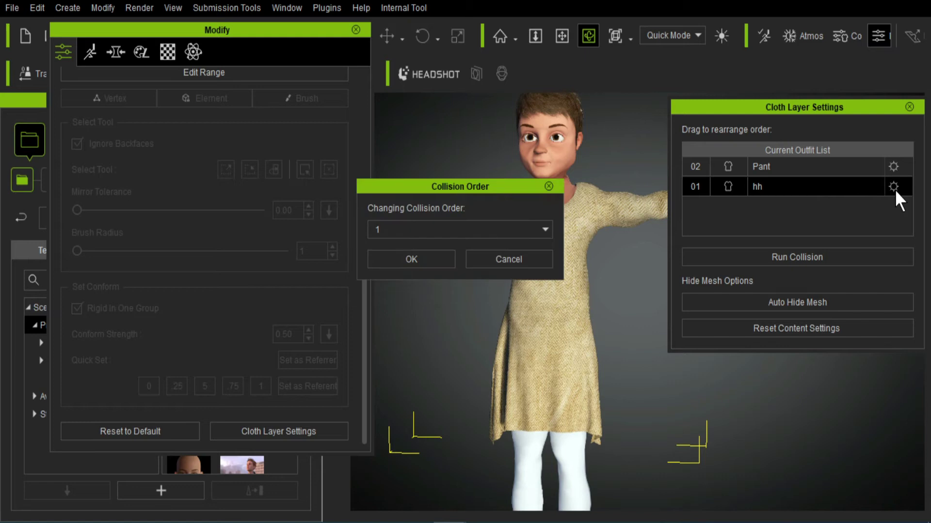
{"action": "left_click", "coordinate": [463, 229]}
{"action": "left_click", "coordinate": [428, 266]}
{"action": "left_click", "coordinate": [412, 260]}
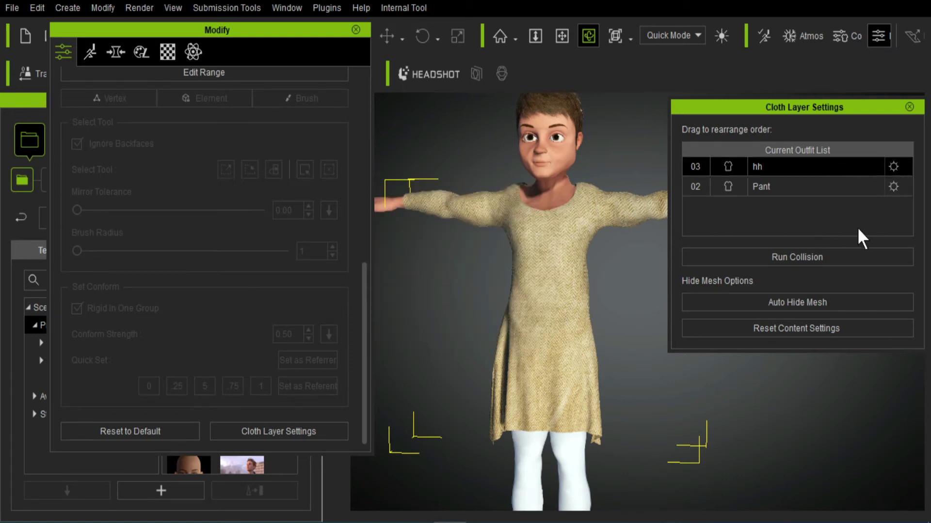
- Run collision on the outfit layers, check the dress, and close the cloth layer and conform settings
{"action": "left_click", "coordinate": [803, 262]}
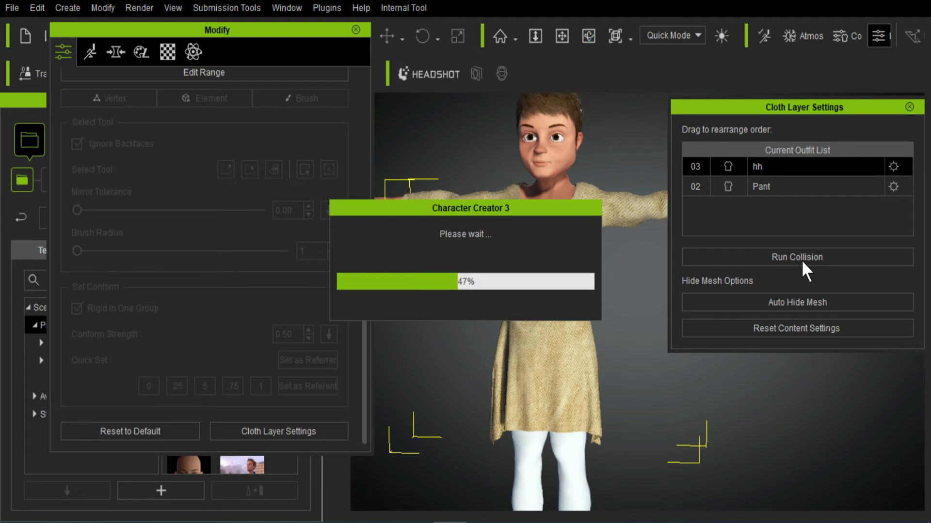
{"action": "left_click", "coordinate": [909, 107]}
{"action": "left_click_drag", "start_coordinate": [613, 155], "coordinate": [612, 304]}
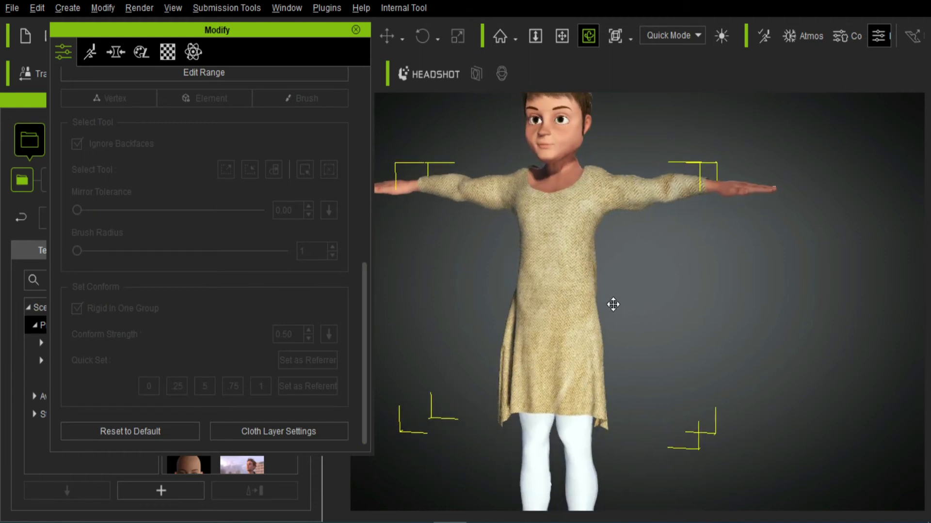
{"action": "left_click_drag", "start_coordinate": [365, 288], "coordinate": [354, 80]}
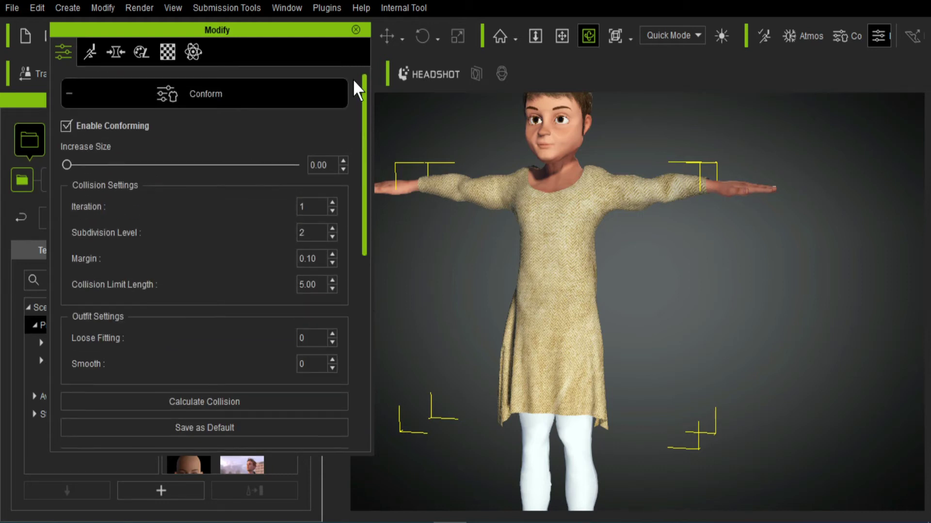
{"action": "left_click", "coordinate": [357, 30]}
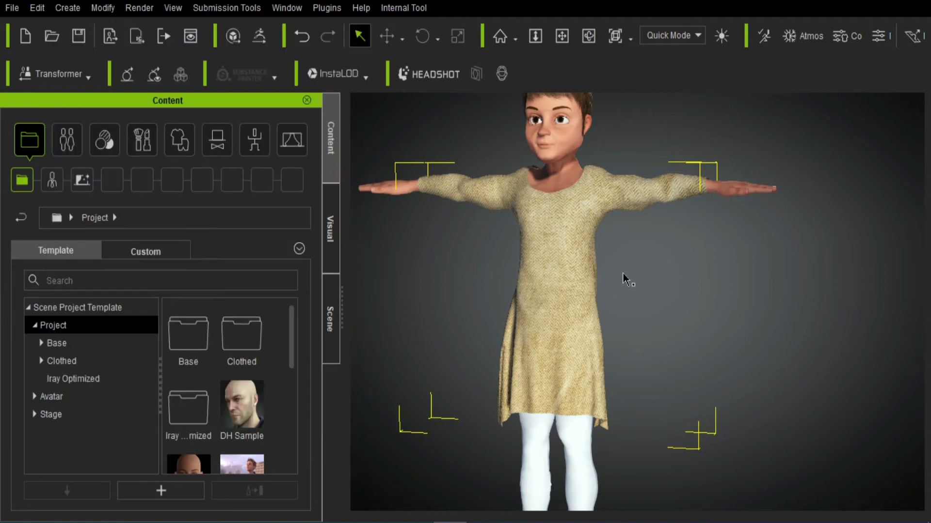
- Send the dressed character to iClone and decline the sign-up offer
{"action": "left_click", "coordinate": [136, 37]}
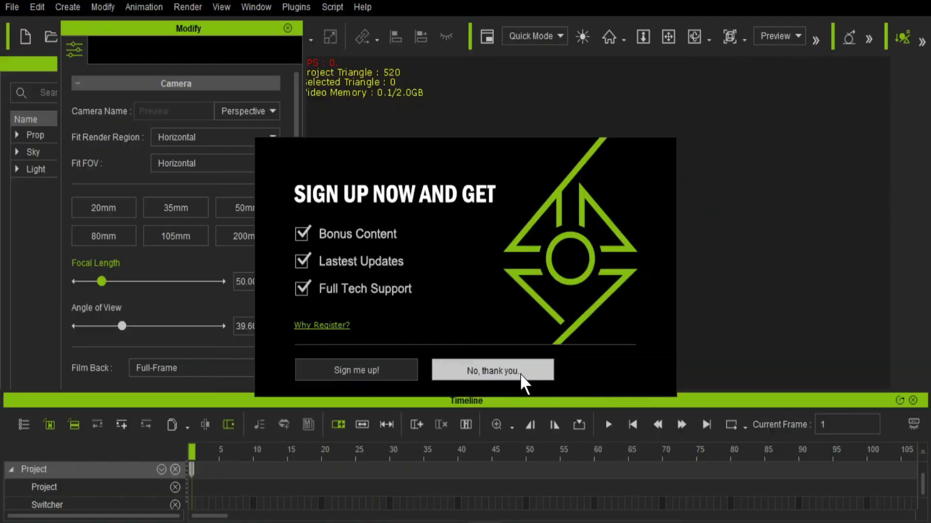
{"action": "left_click", "coordinate": [520, 374]}
{"action": "left_click", "coordinate": [592, 394]}
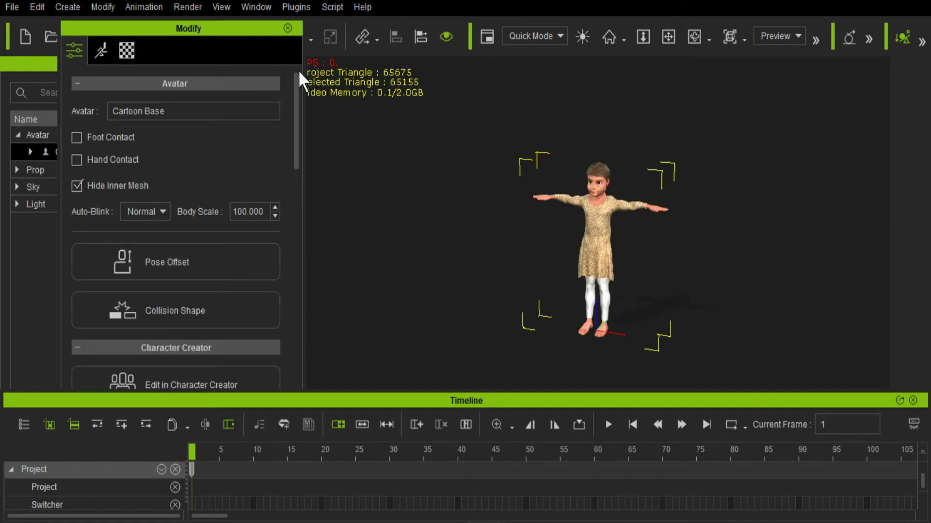
- Search the 03_CC MixMove_Male motions for "walk" and apply Walk.iMotion to the character
{"action": "left_click", "coordinate": [287, 28]}
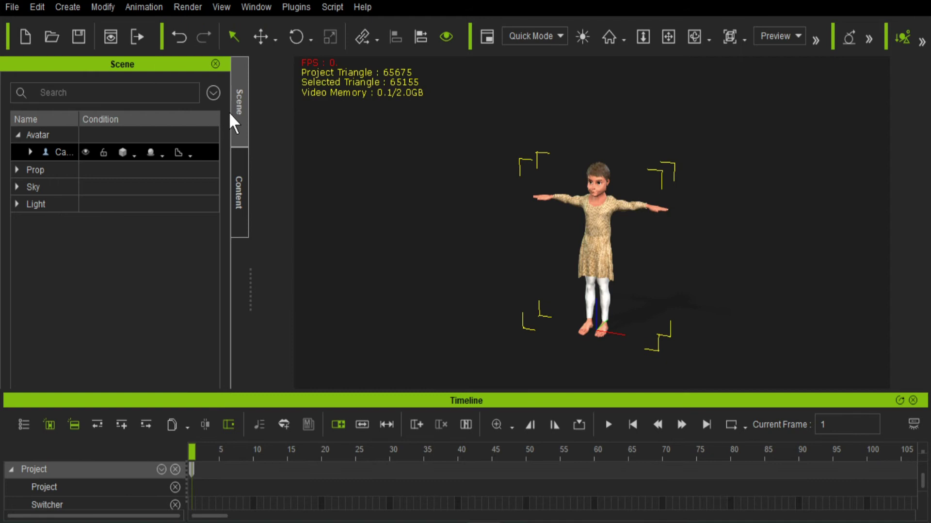
{"action": "left_click", "coordinate": [239, 186]}
{"action": "left_click", "coordinate": [92, 87]}
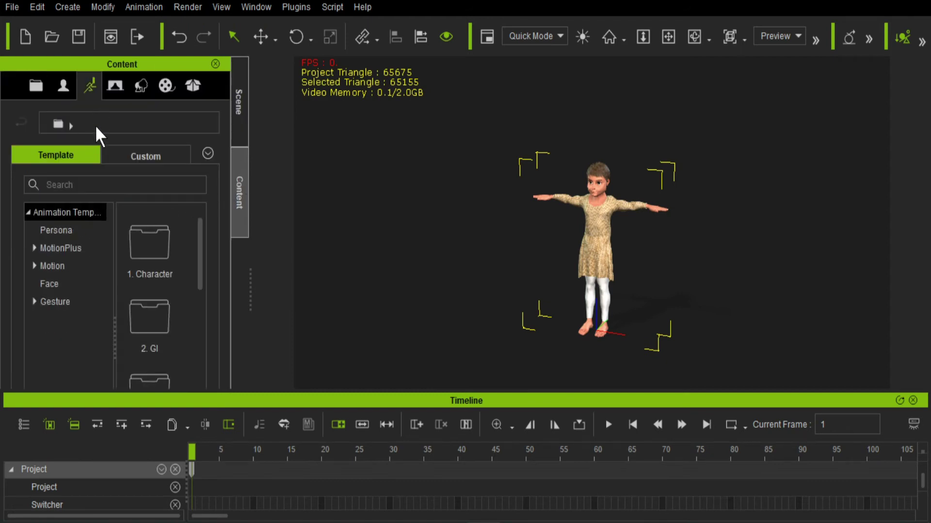
{"action": "left_click", "coordinate": [34, 266]}
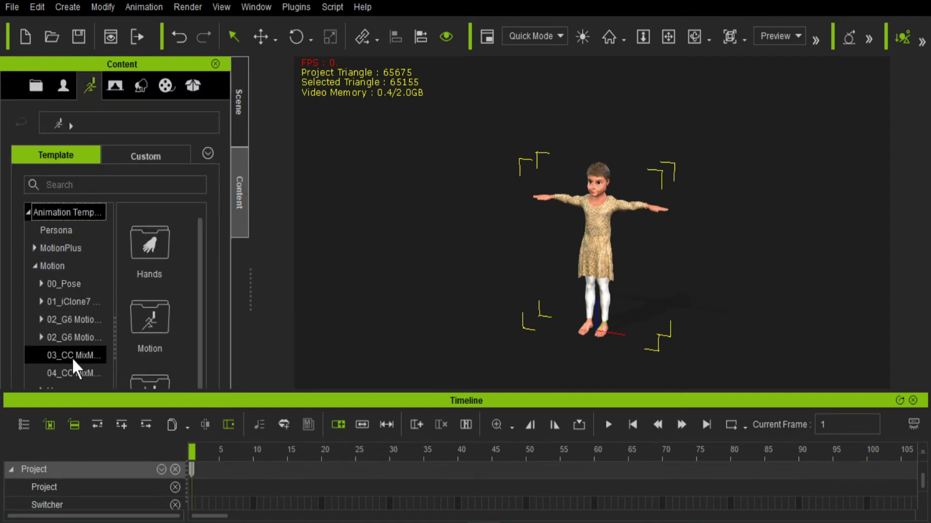
{"action": "left_click", "coordinate": [73, 357]}
{"action": "left_click", "coordinate": [109, 185]}
{"action": "type", "text": "walk"}
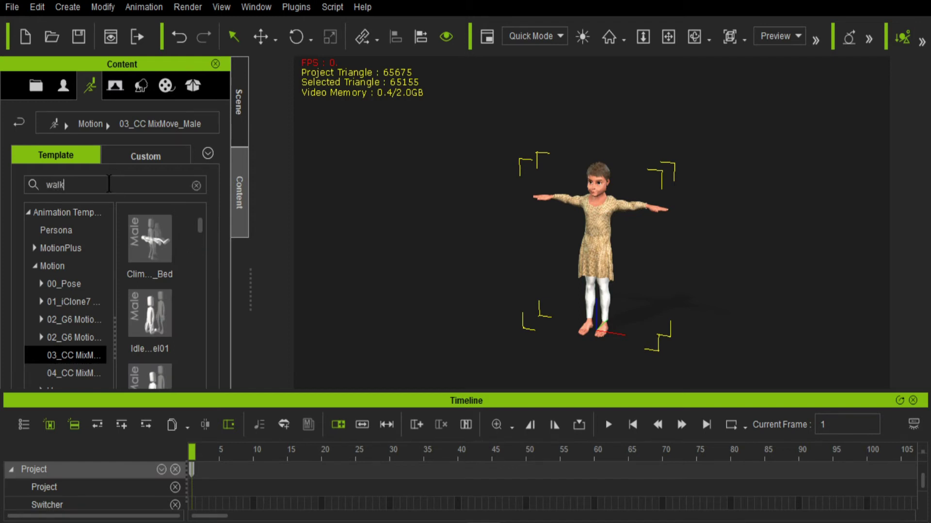
{"action": "key", "text": "Return"}
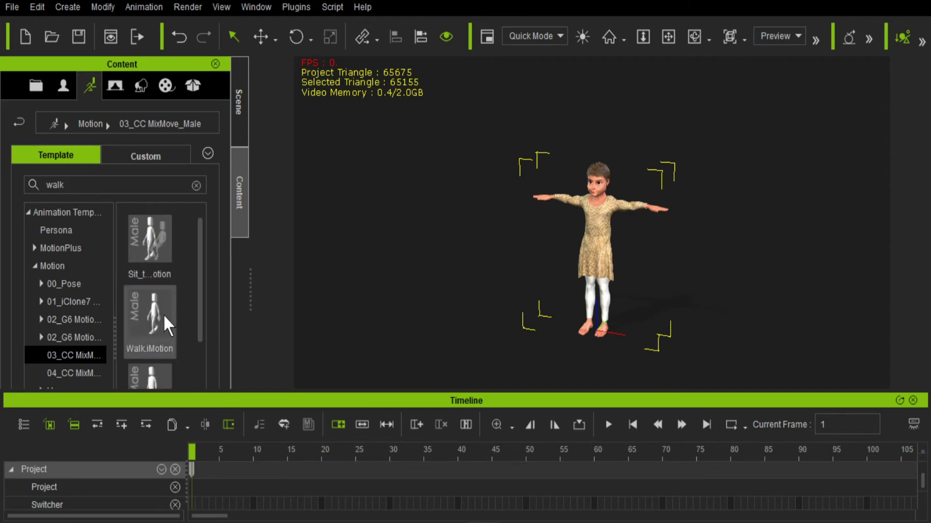
{"action": "double_click", "coordinate": [156, 341]}
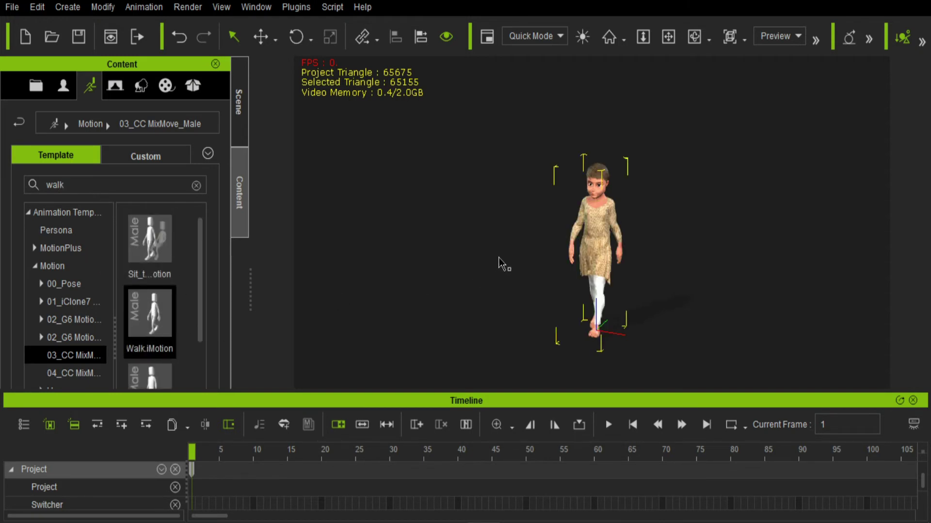
{"action": "left_click", "coordinate": [643, 37]}
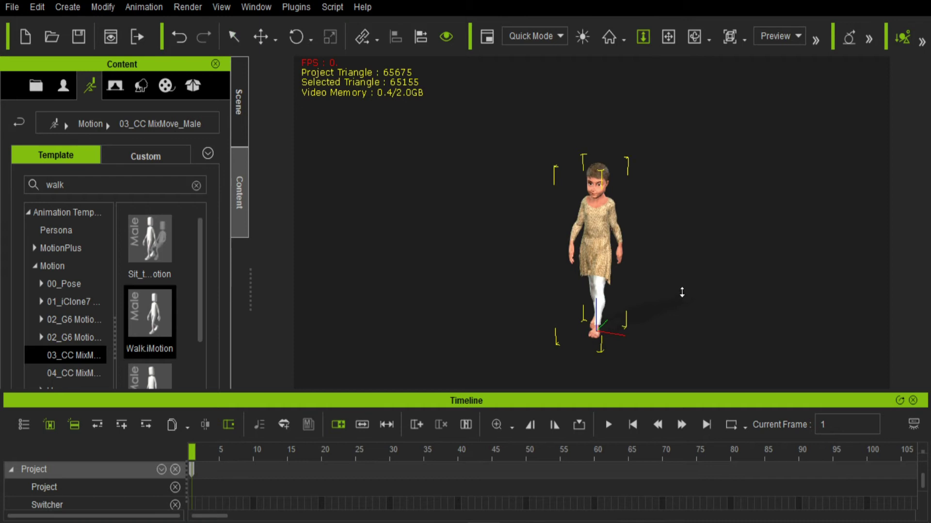
- Play the walk animation with a close view of the dress from several angles, and return to the first frame
{"action": "scroll", "coordinate": [682, 292], "scroll_direction": "up", "scroll_amount": 5}
{"action": "middle_click_drag", "start_coordinate": [687, 259], "coordinate": [641, 206]}
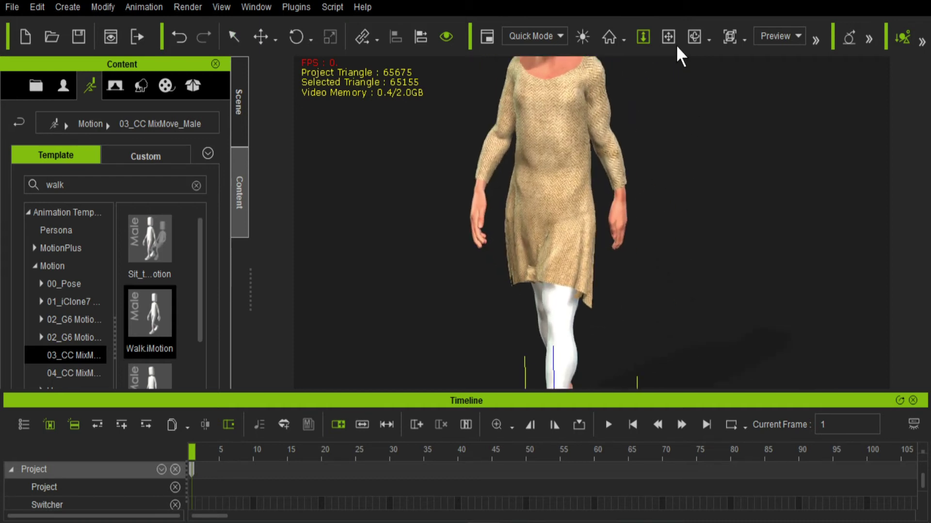
{"action": "left_click", "coordinate": [693, 39]}
{"action": "left_click_drag", "start_coordinate": [652, 249], "coordinate": [629, 305]}
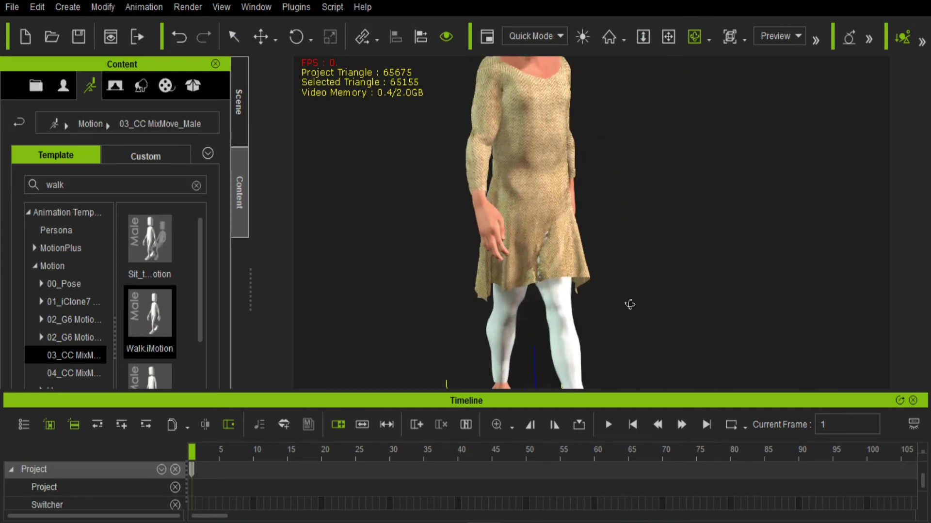
{"action": "left_click", "coordinate": [606, 425]}
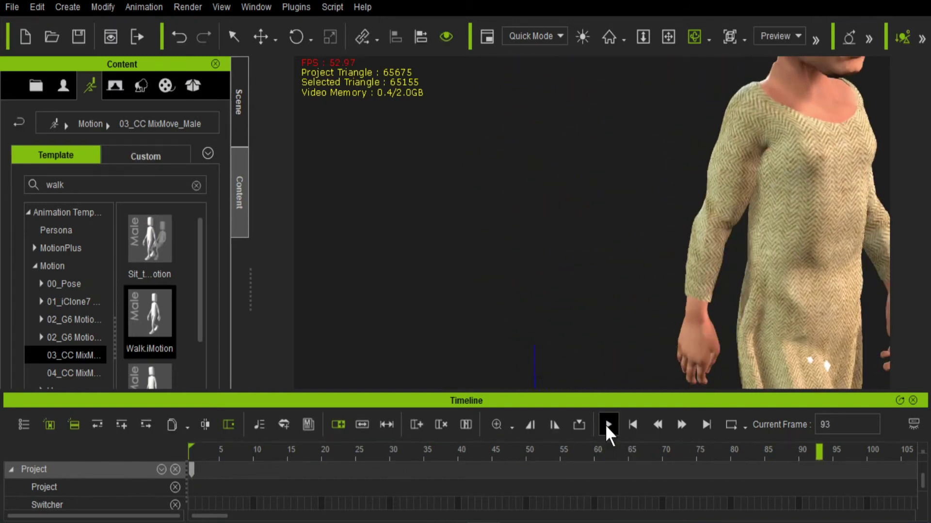
{"action": "left_click", "coordinate": [633, 425]}
{"action": "left_click_drag", "start_coordinate": [656, 228], "coordinate": [614, 225]}
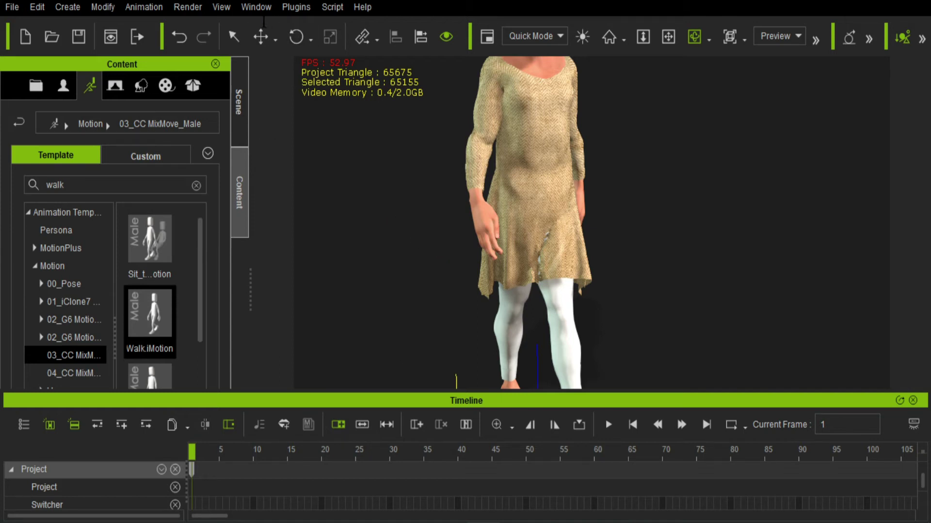
- Open the Modify settings and select the hh dress accessory under the Cartoon Base avatar
{"action": "left_click", "coordinate": [257, 7]}
{"action": "left_click", "coordinate": [302, 129]}
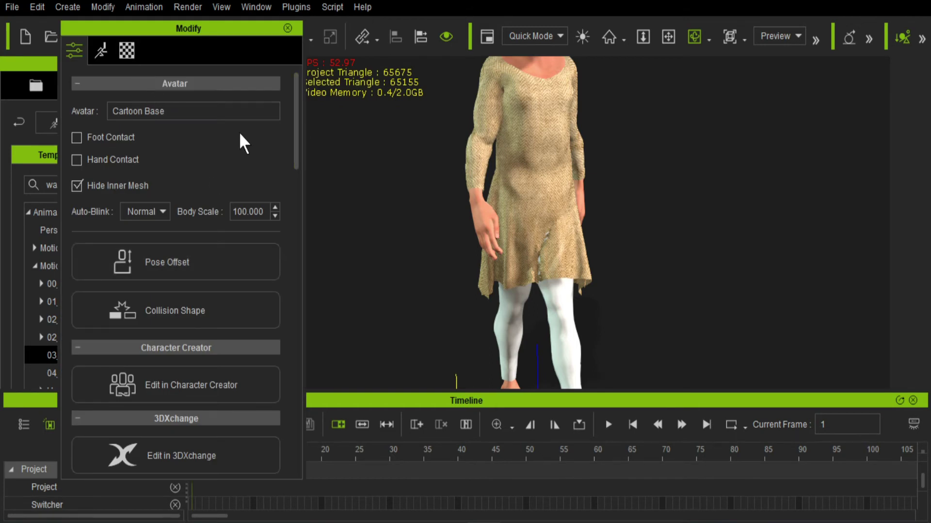
{"action": "left_click_drag", "start_coordinate": [272, 28], "coordinate": [473, 71]}
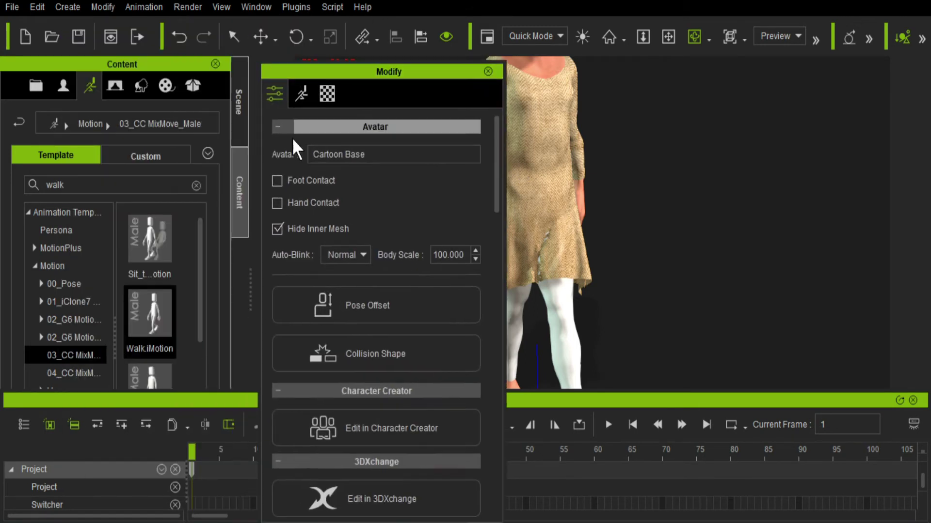
{"action": "left_click", "coordinate": [240, 99]}
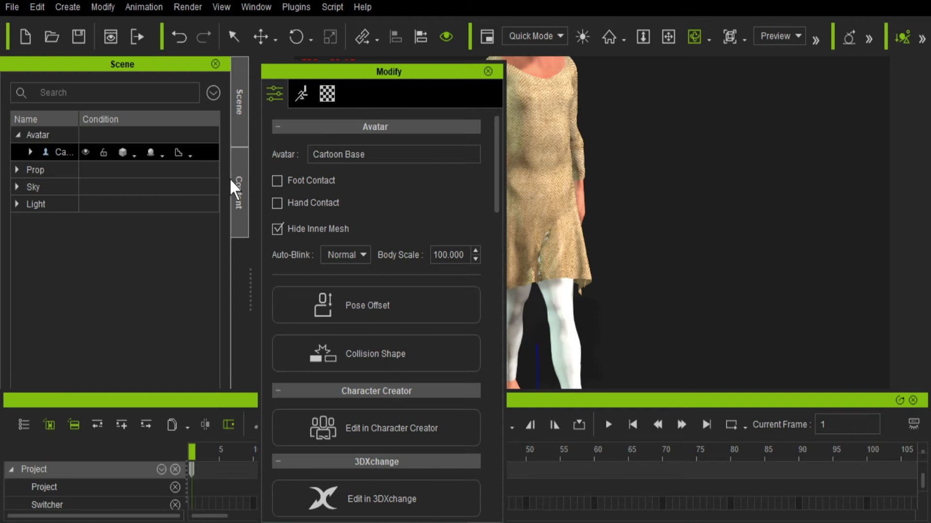
{"action": "left_click", "coordinate": [30, 152]}
{"action": "left_click", "coordinate": [68, 193]}
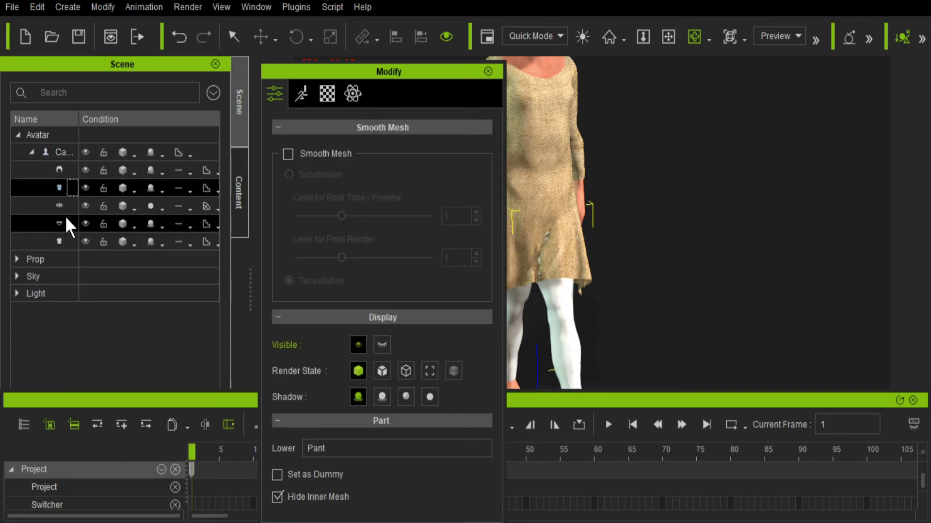
{"action": "left_click", "coordinate": [70, 245]}
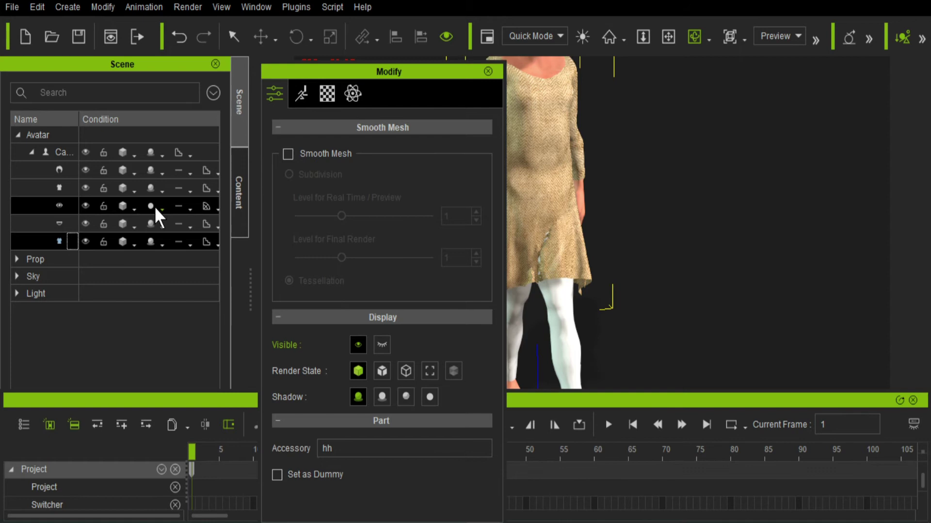
- Activate physics on the hh dress and load Weight.png as the weight map of its FABRIC_1_FRONT_1843 material
{"action": "left_click_drag", "start_coordinate": [388, 74], "coordinate": [180, 19]}
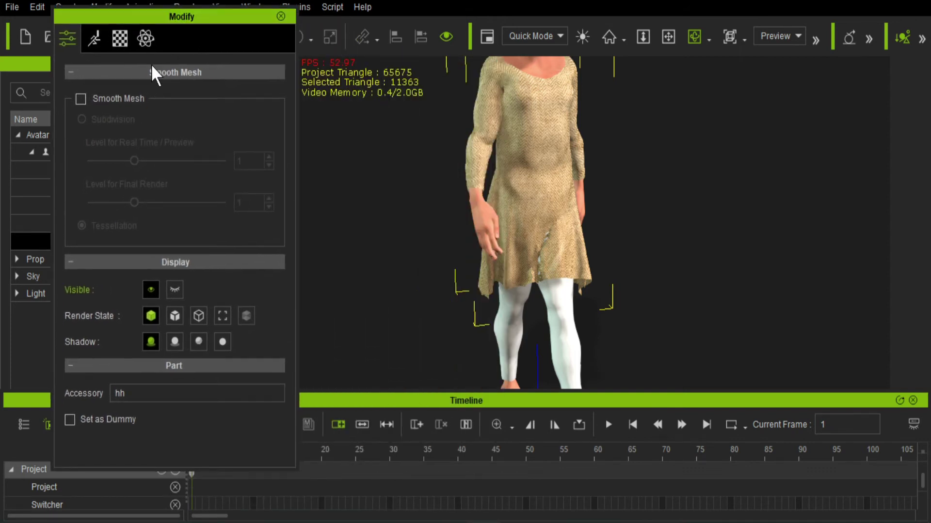
{"action": "left_click", "coordinate": [146, 39]}
{"action": "left_click", "coordinate": [71, 100]}
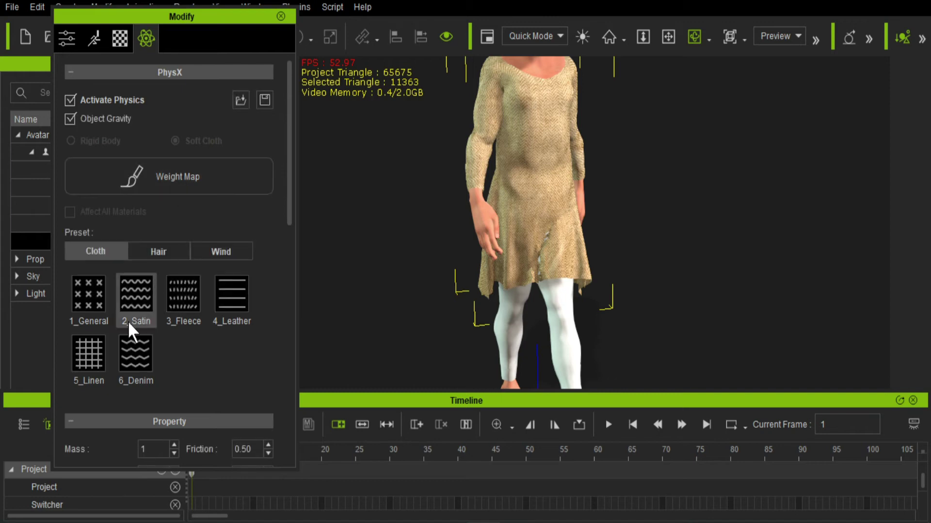
{"action": "left_click", "coordinate": [186, 193]}
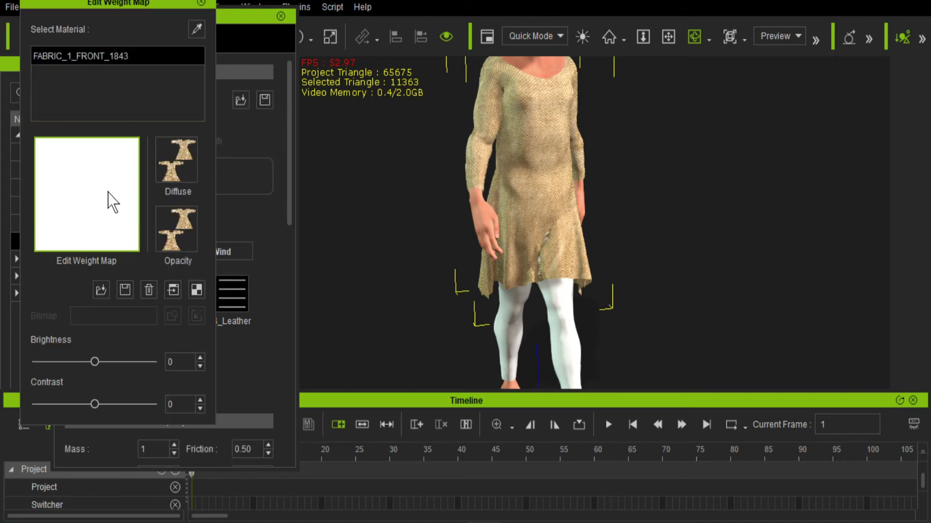
{"action": "double_click", "coordinate": [112, 201]}
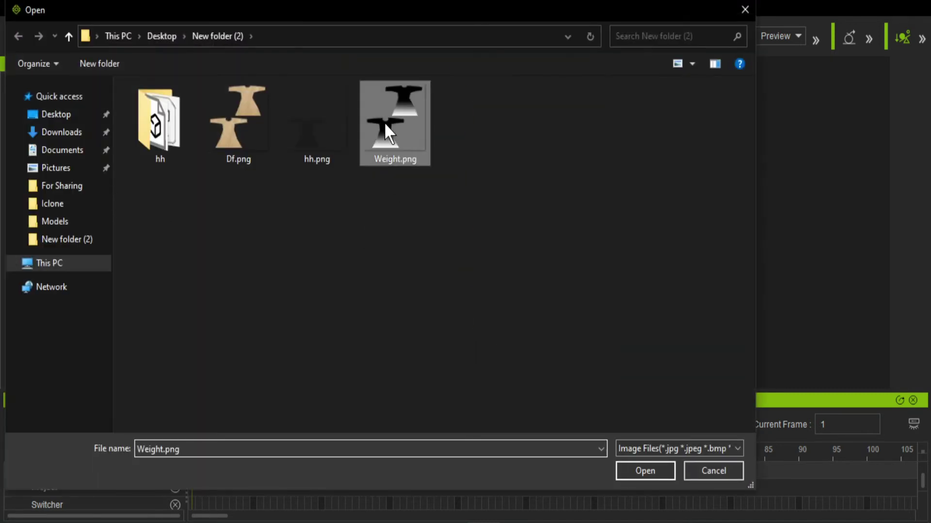
{"action": "double_click", "coordinate": [384, 123]}
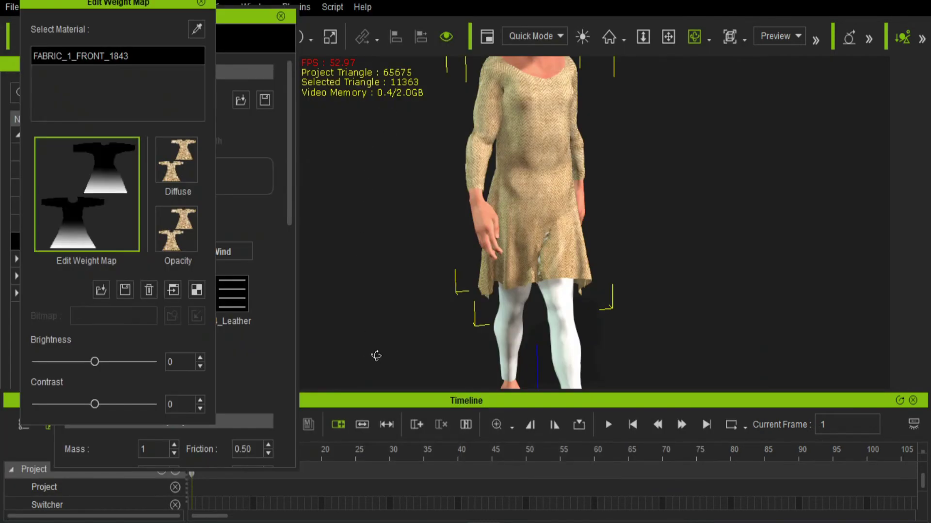
- Play the walk with cloth physics twice to check the dress movement, and return to the first frame
{"action": "left_click", "coordinate": [609, 424]}
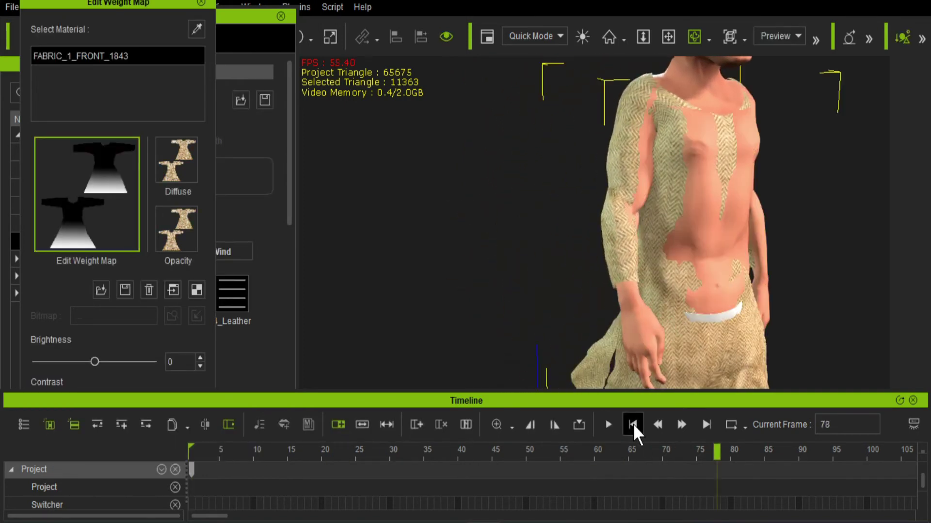
{"action": "left_click", "coordinate": [633, 424]}
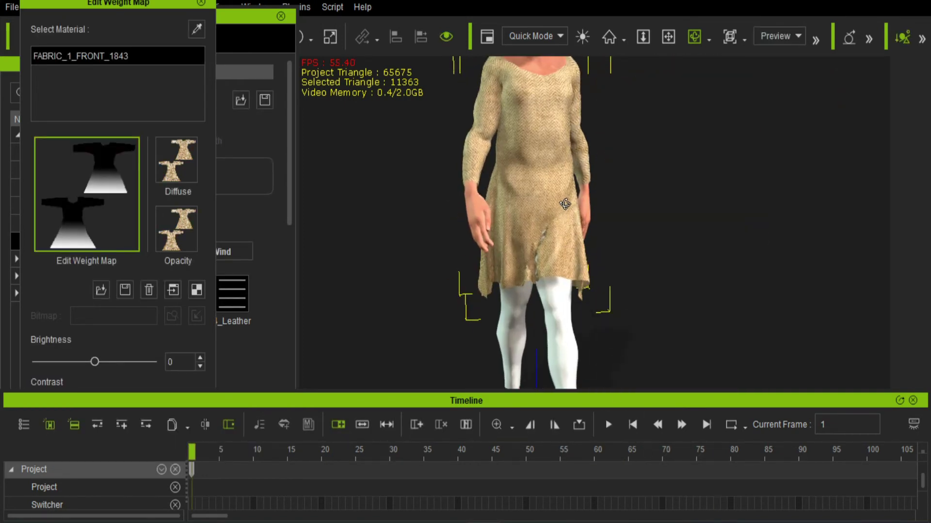
{"action": "left_click", "coordinate": [554, 424]}
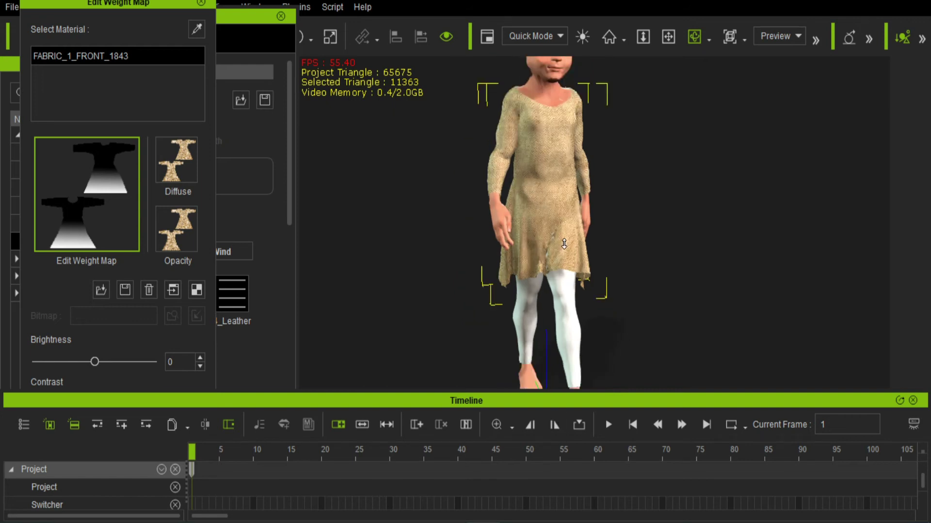
{"action": "left_click", "coordinate": [607, 424]}
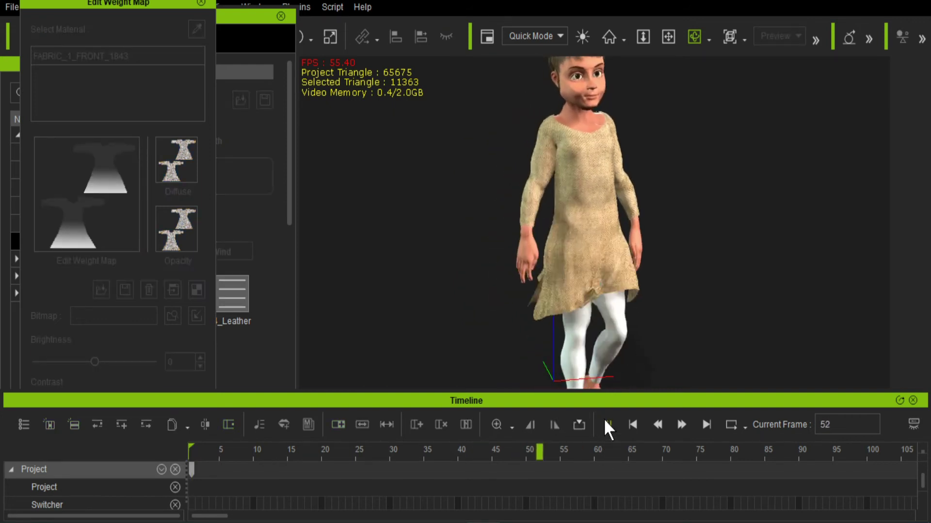
{"action": "left_click", "coordinate": [605, 424]}
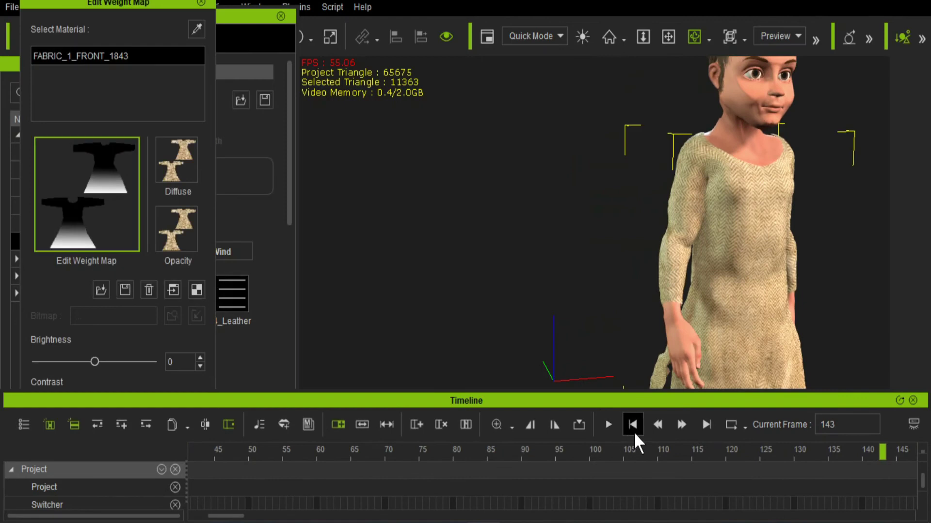
{"action": "left_click", "coordinate": [632, 426]}
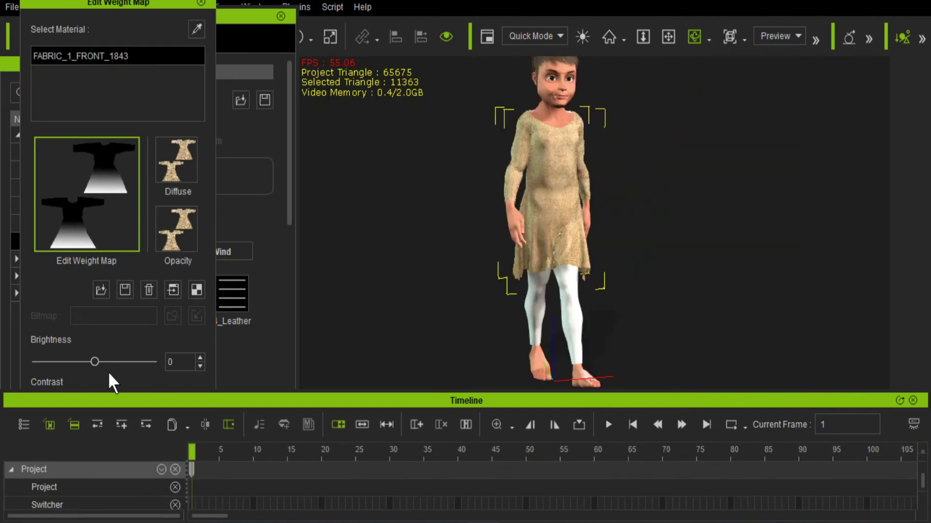
- Lower the weight map brightness to -46 and test the dress in playback
{"action": "left_click_drag", "start_coordinate": [94, 362], "coordinate": [66, 370]}
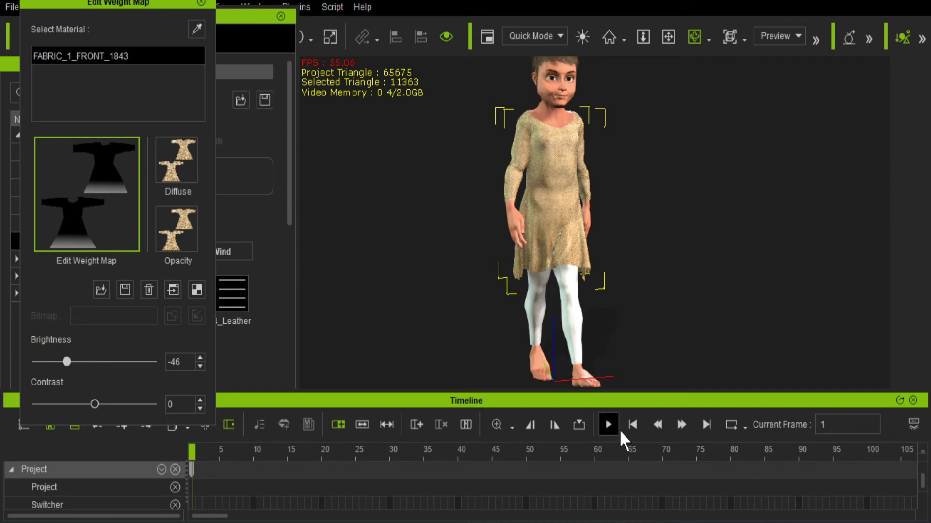
{"action": "left_click", "coordinate": [608, 425]}
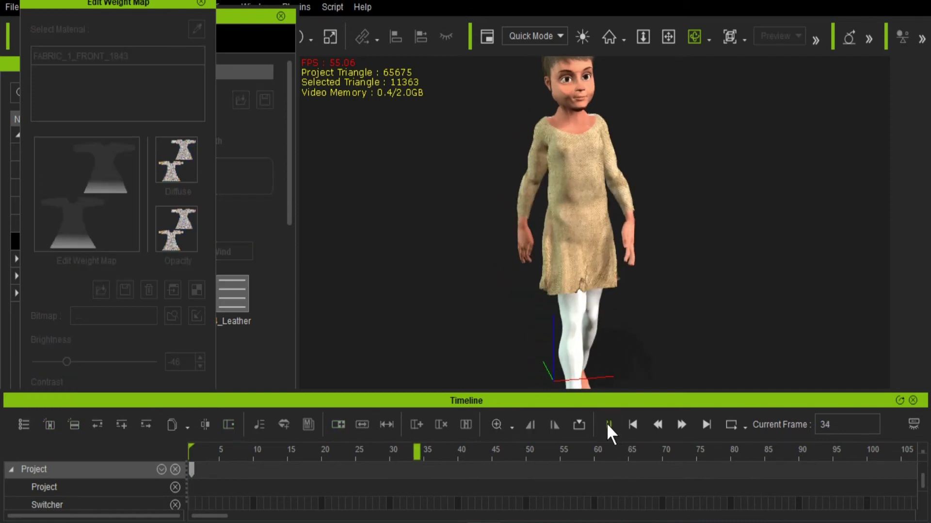
{"action": "left_click", "coordinate": [607, 424]}
{"action": "left_click", "coordinate": [629, 425]}
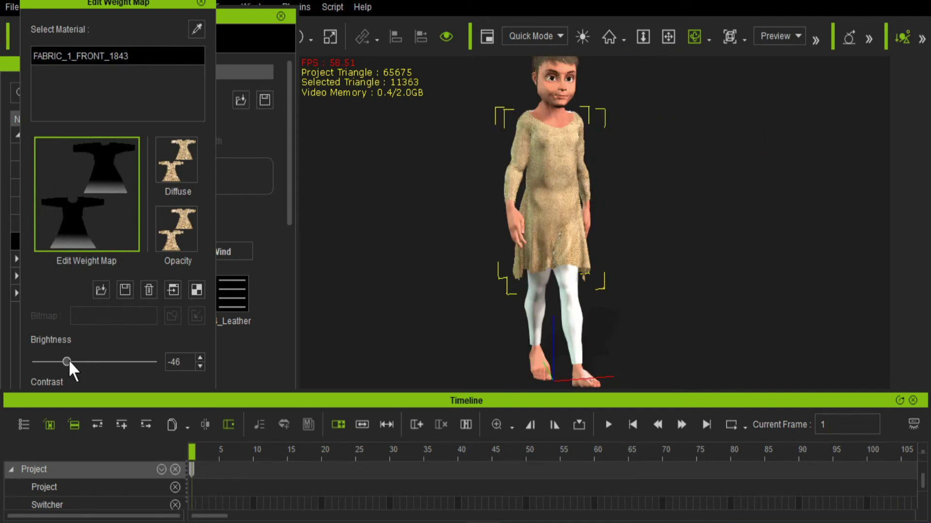
- Set the weight map brightness to -55 and contrast to -17, and test the dress simulation in playback
{"action": "left_click_drag", "start_coordinate": [71, 371], "coordinate": [68, 371]}
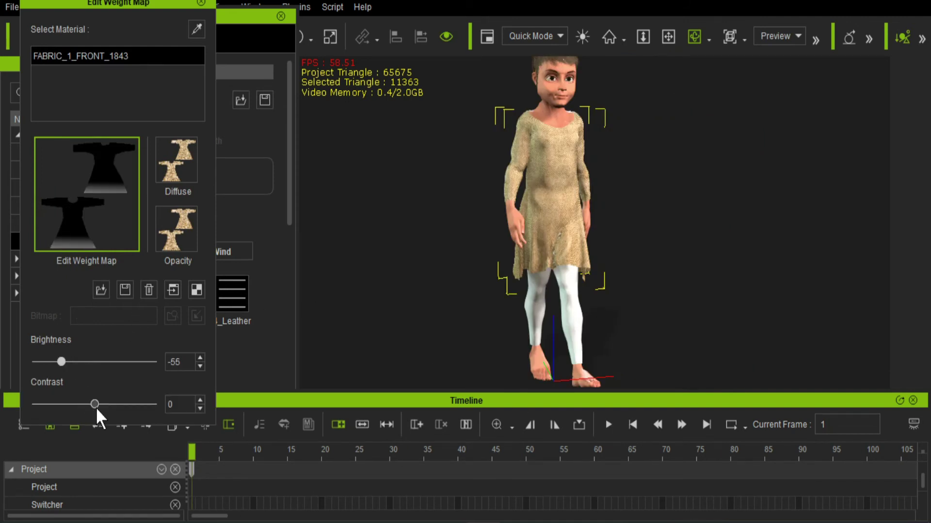
{"action": "left_click_drag", "start_coordinate": [94, 407], "coordinate": [87, 410]}
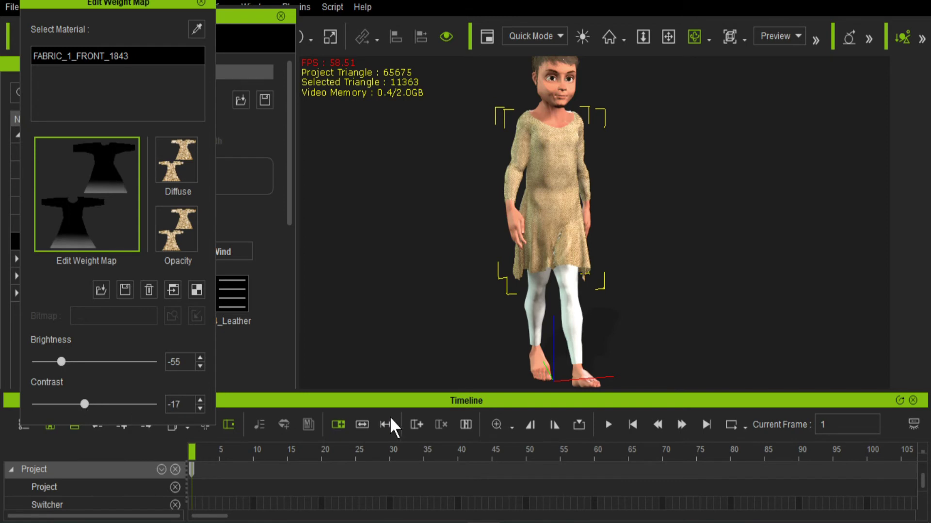
{"action": "left_click", "coordinate": [609, 425]}
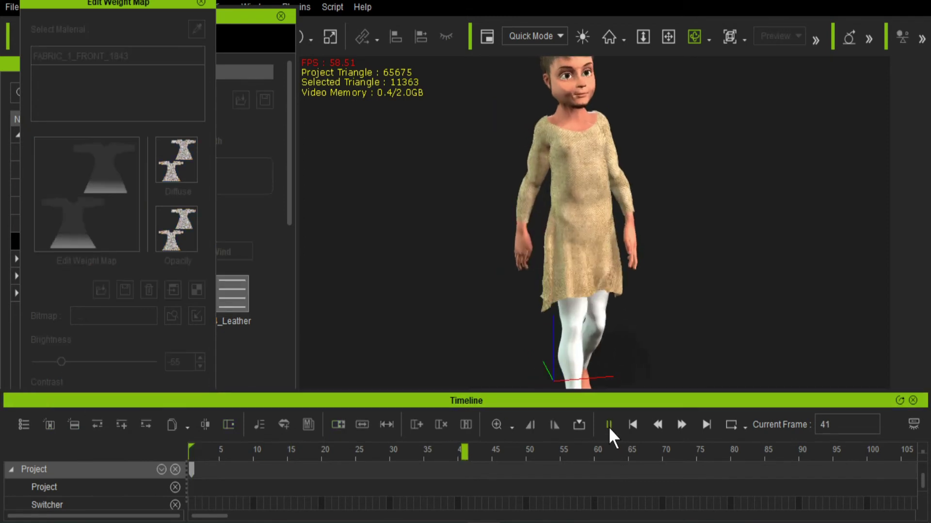
{"action": "left_click", "coordinate": [608, 425]}
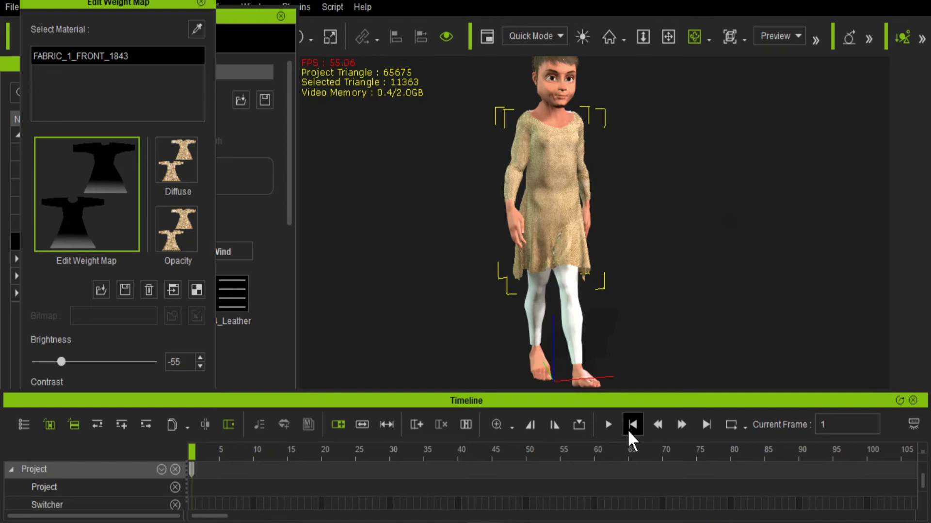
{"action": "left_click", "coordinate": [631, 427]}
- Set the dress's physics elasticity and stretch both to 3, and test the simulation in playback
{"action": "left_click_drag", "start_coordinate": [167, 4], "coordinate": [167, 5]}
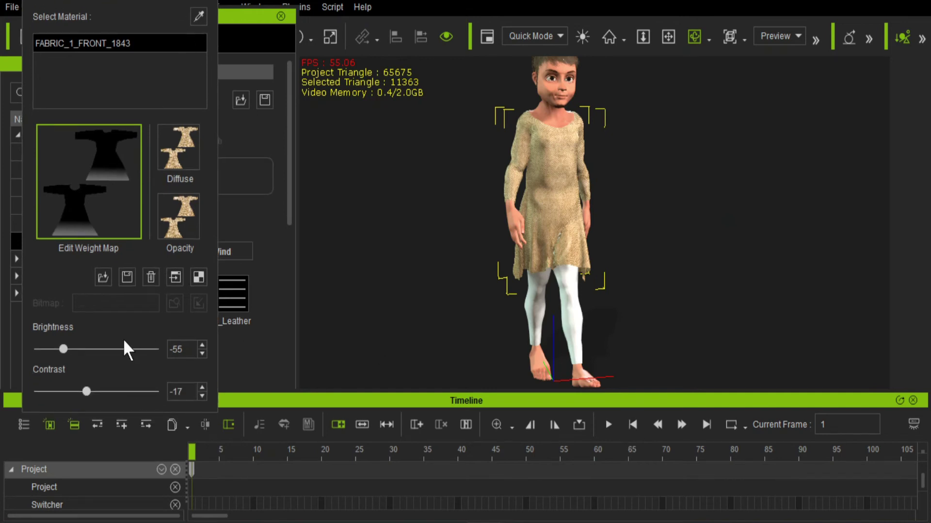
{"action": "left_click", "coordinate": [242, 22]}
{"action": "left_click_drag", "start_coordinate": [291, 191], "coordinate": [299, 276]}
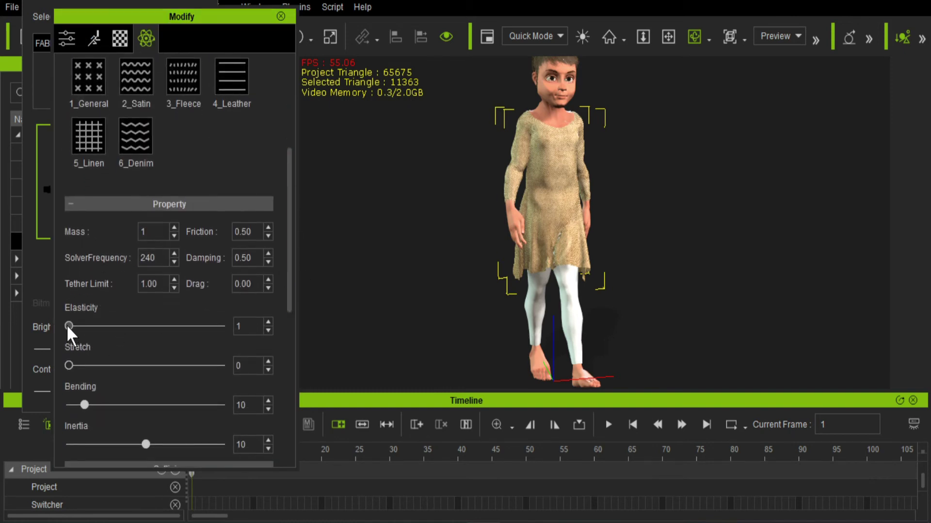
{"action": "left_click", "coordinate": [267, 322]}
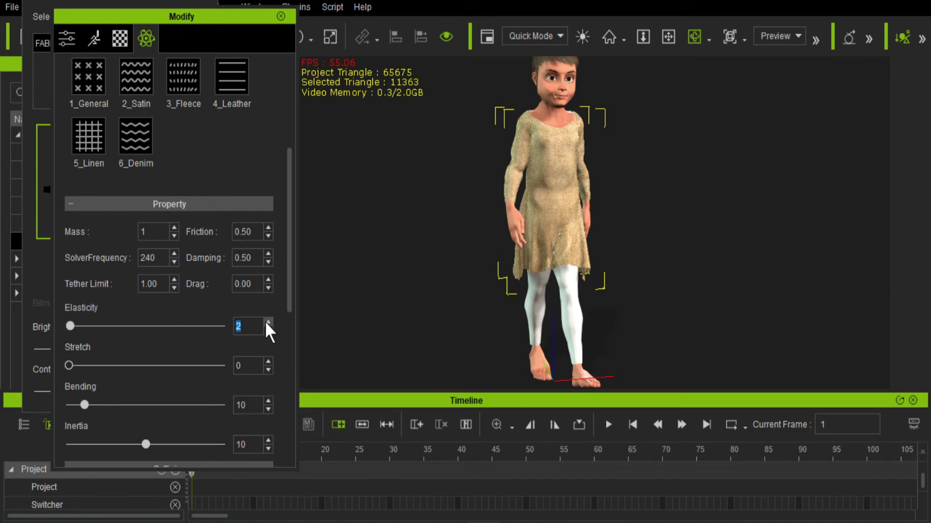
{"action": "left_click", "coordinate": [268, 361]}
{"action": "left_click", "coordinate": [268, 362]}
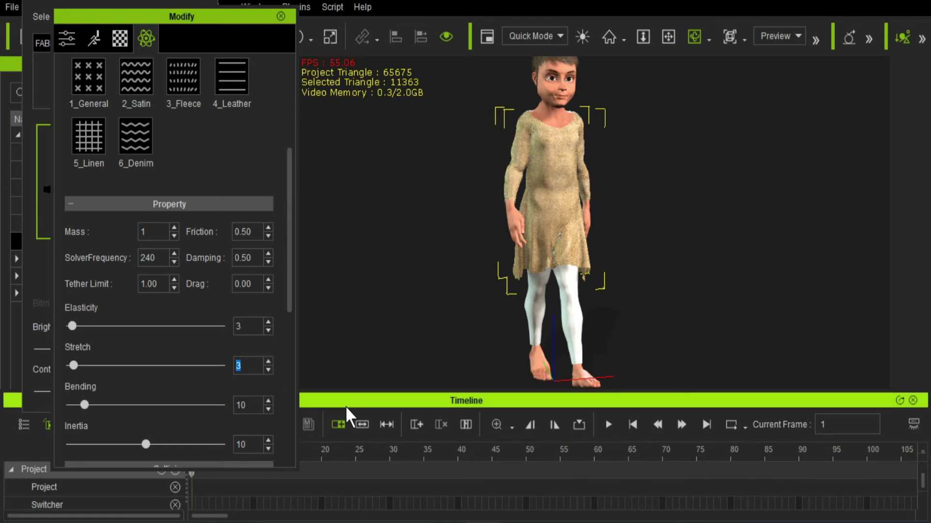
{"action": "left_click", "coordinate": [607, 425]}
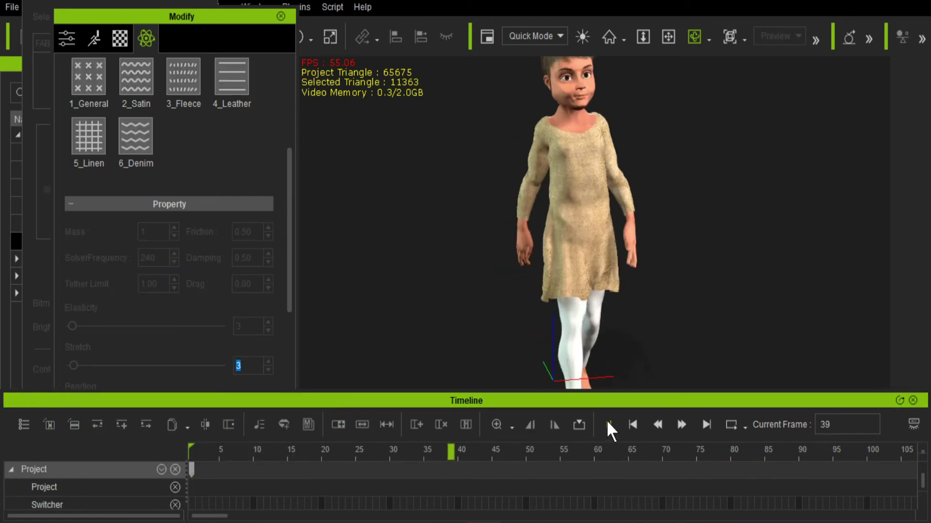
{"action": "left_click", "coordinate": [631, 426]}
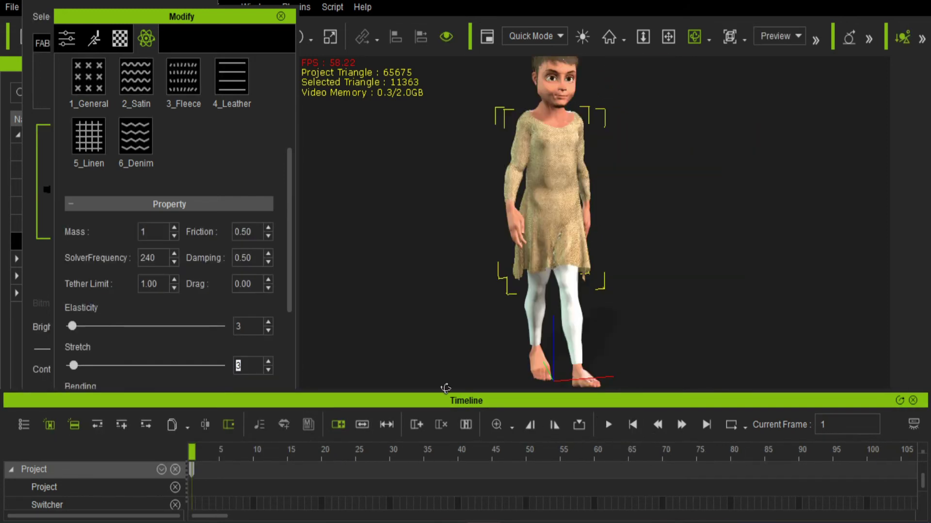
- Raise the dress's Soft vs Rigid Collision margin to 1.01
{"action": "scroll", "coordinate": [289, 310], "scroll_direction": "down", "scroll_amount": 5}
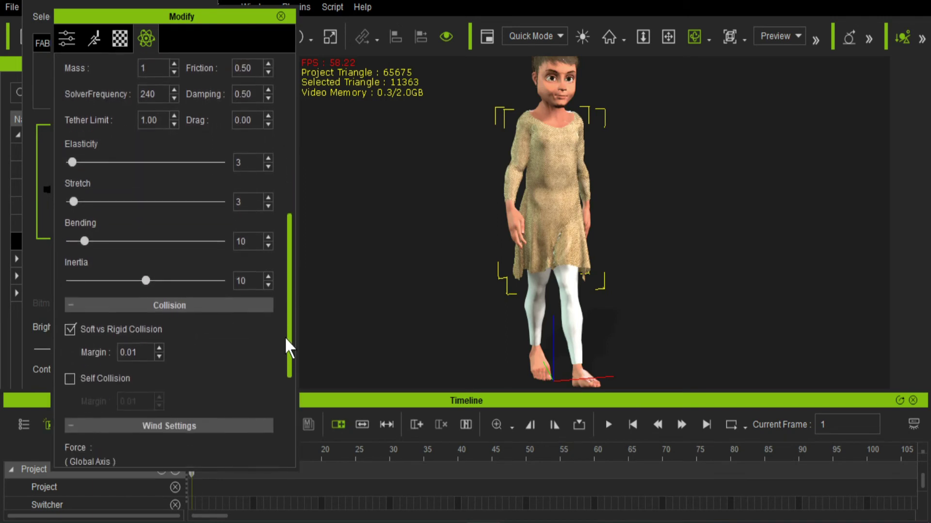
{"action": "left_click", "coordinate": [159, 337]}
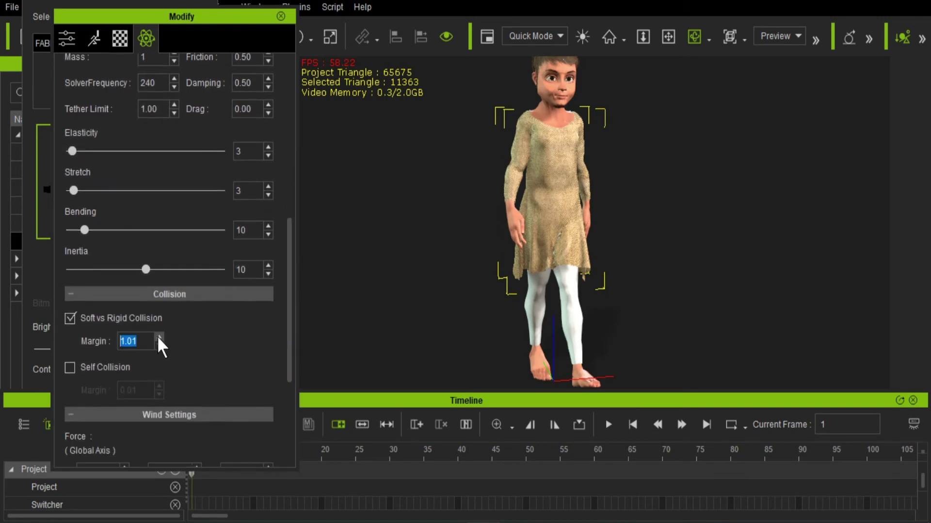
- Play the walk animation from the first frame to test the dress with the new collision margin, and rewind it
{"action": "left_click", "coordinate": [633, 425]}
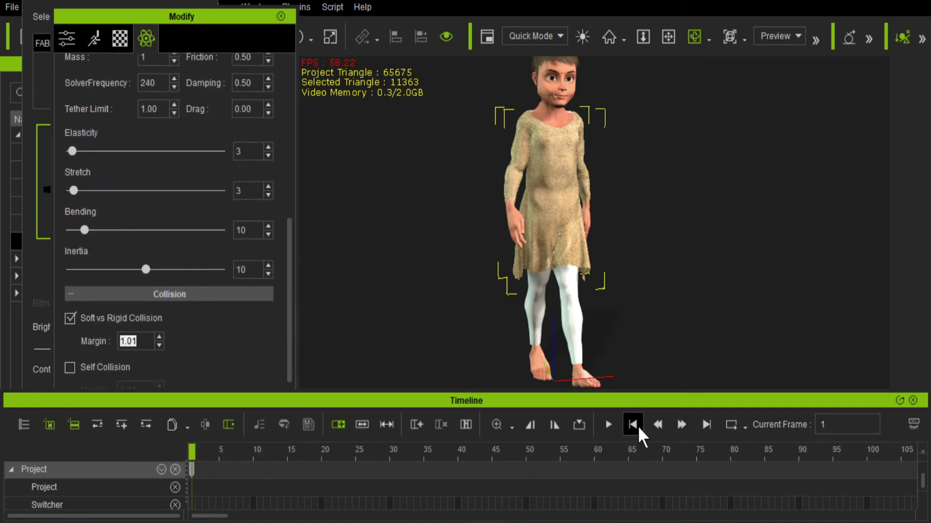
{"action": "left_click", "coordinate": [609, 425]}
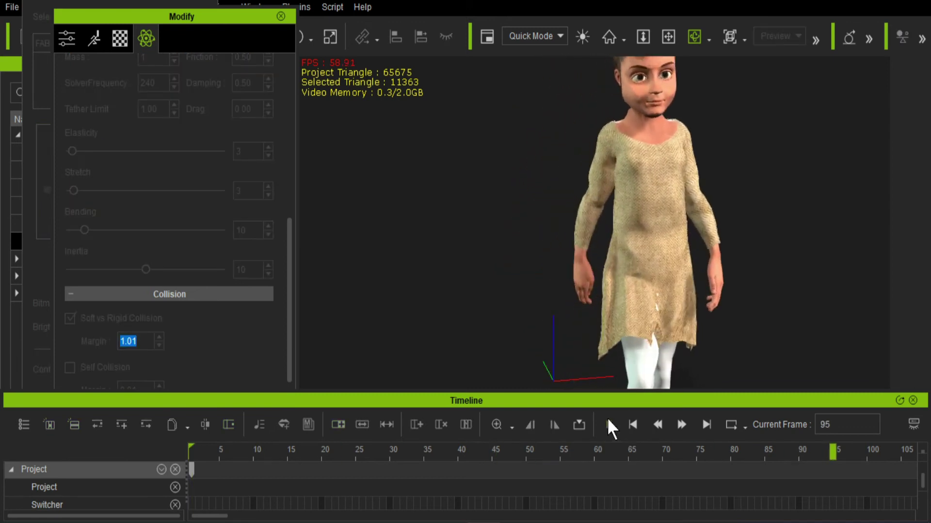
{"action": "left_click", "coordinate": [633, 425]}
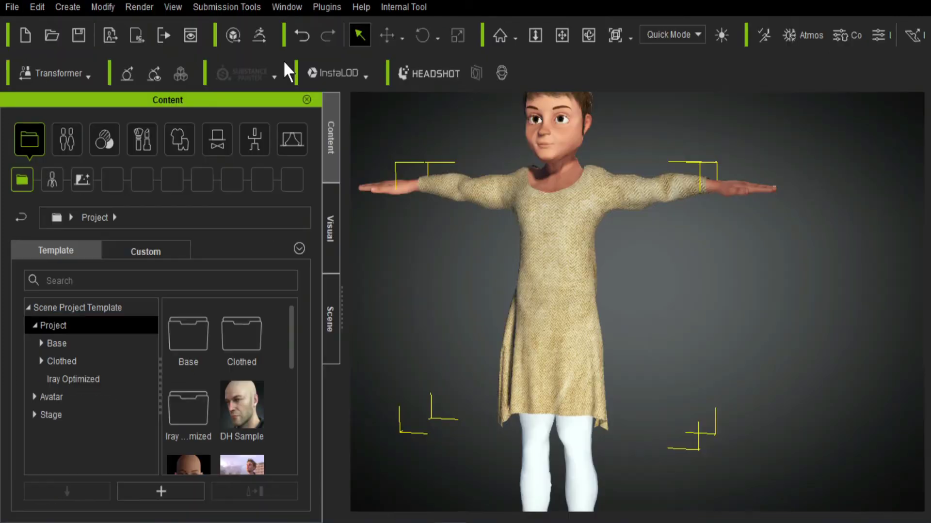
- Switch to Character Creator and load Weight.png as the dress's physics weight map for FABRIC_1_FRONT_1843
{"action": "left_click", "coordinate": [289, 10]}
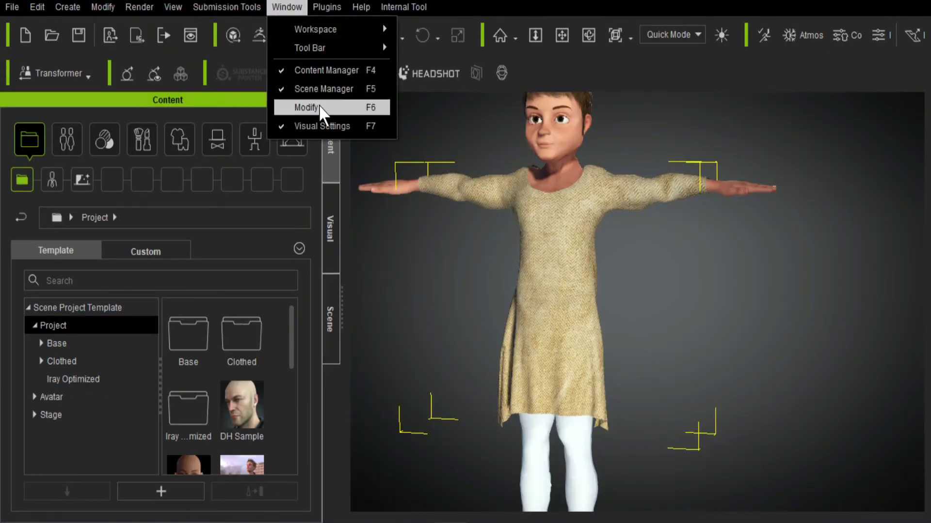
{"action": "left_click", "coordinate": [320, 107]}
{"action": "left_click", "coordinate": [193, 51]}
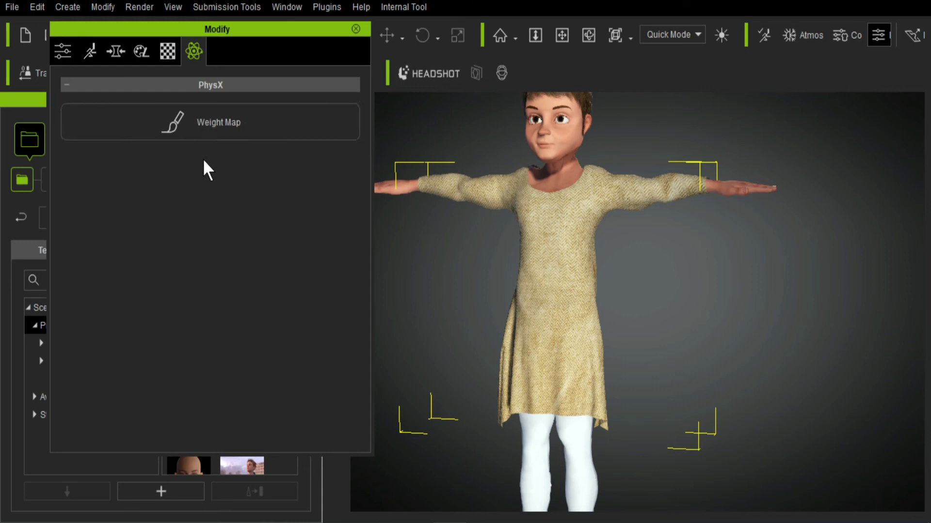
{"action": "left_click", "coordinate": [206, 128]}
{"action": "double_click", "coordinate": [178, 211]}
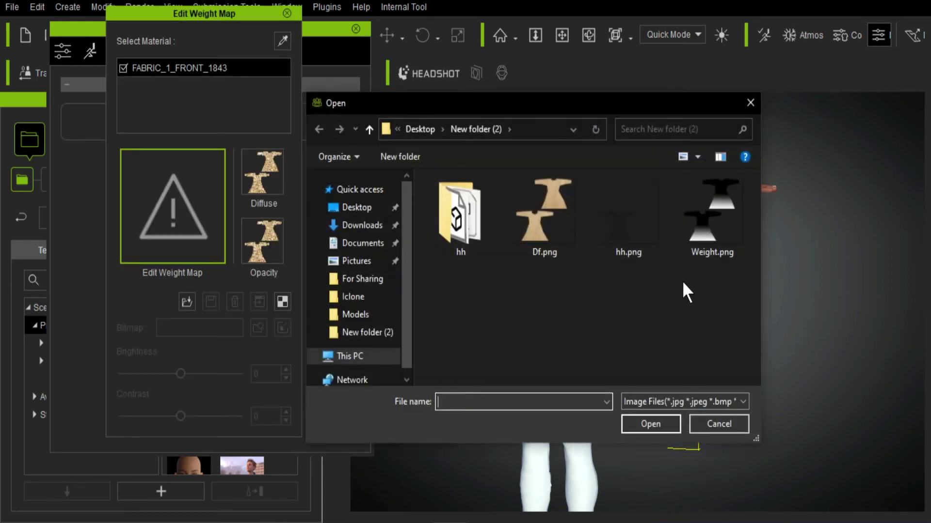
{"action": "double_click", "coordinate": [708, 210]}
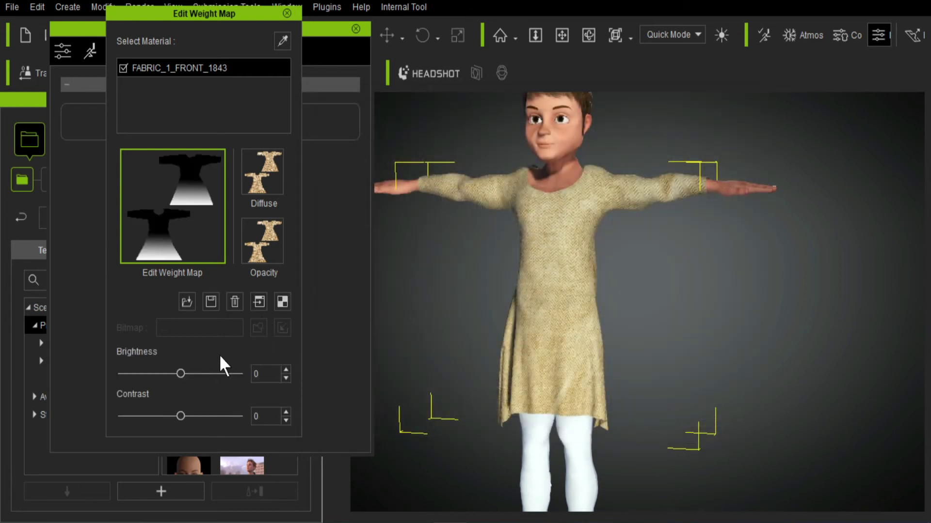
- Open the weight map in Photoshop, cover the canvas with a black-to-white gradient that turns white only near the lower edge, and save it
{"action": "left_click", "coordinate": [259, 301]}
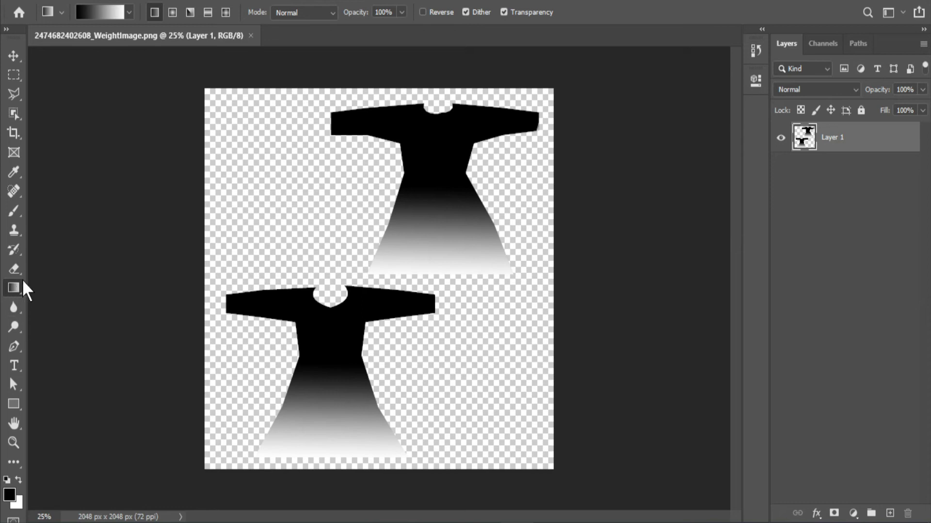
{"action": "left_click_drag", "start_coordinate": [381, 425], "coordinate": [378, 471]}
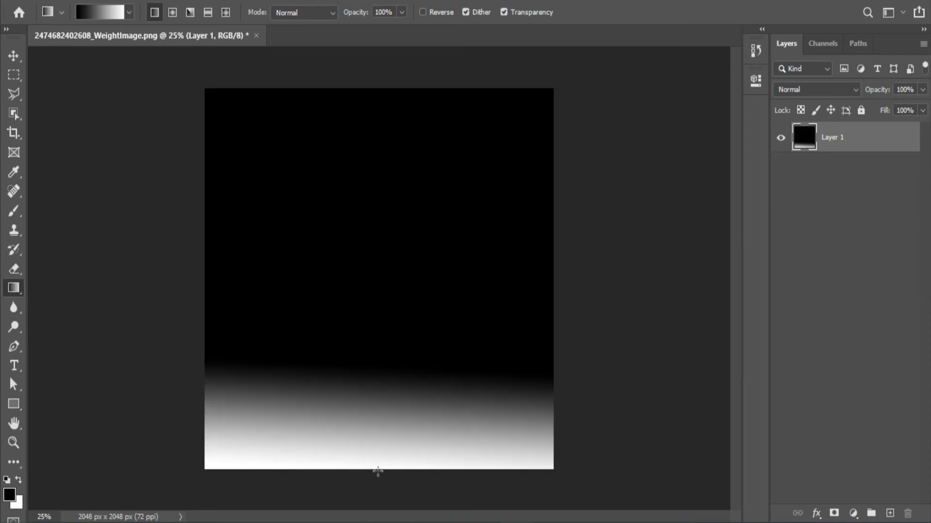
{"action": "left_click_drag", "start_coordinate": [371, 410], "coordinate": [379, 473]}
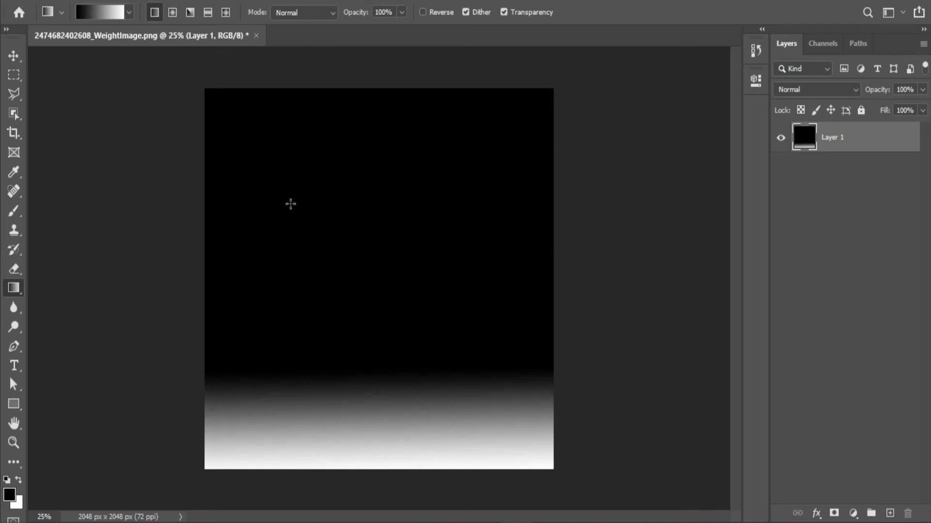
{"action": "left_click", "coordinate": [37, 1]}
{"action": "left_click", "coordinate": [78, 156]}
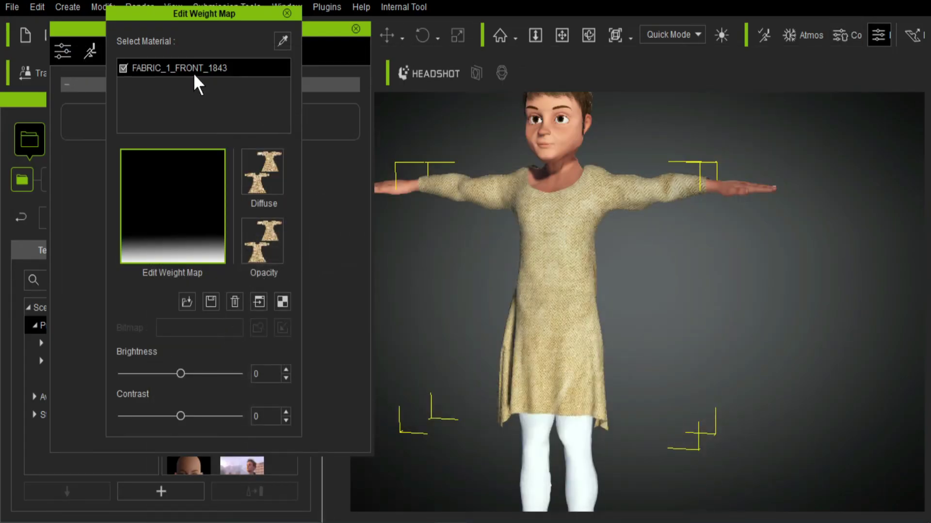
- Close the weight map and modify settings in Character Creator and send the updated character to iClone
{"action": "left_click", "coordinate": [286, 13]}
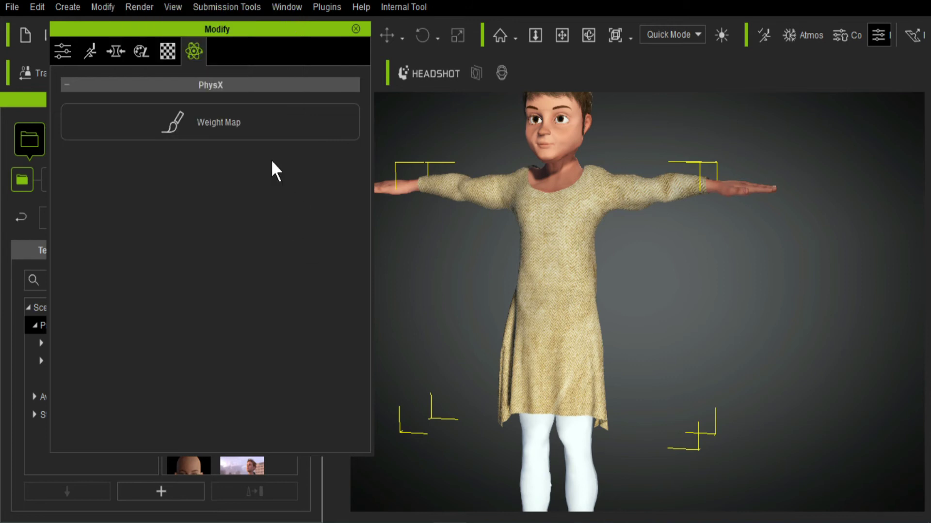
{"action": "left_click", "coordinate": [355, 29]}
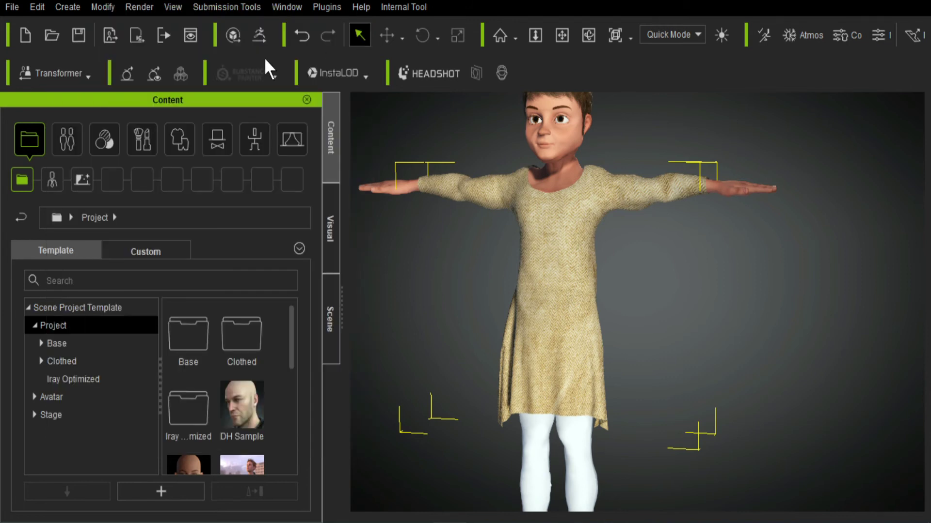
{"action": "left_click", "coordinate": [137, 37]}
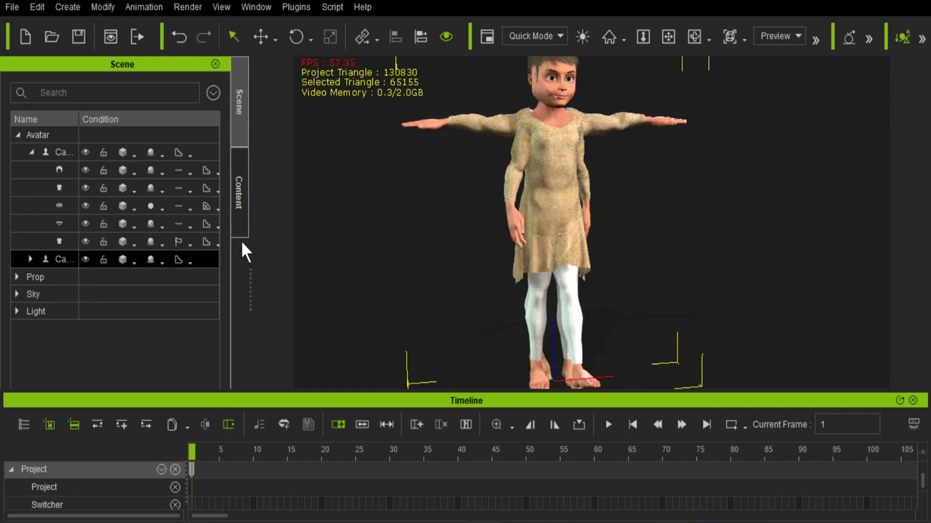
- Hide the first avatar in the iClone scene and select the dress belonging to the second avatar
{"action": "left_click", "coordinate": [55, 154]}
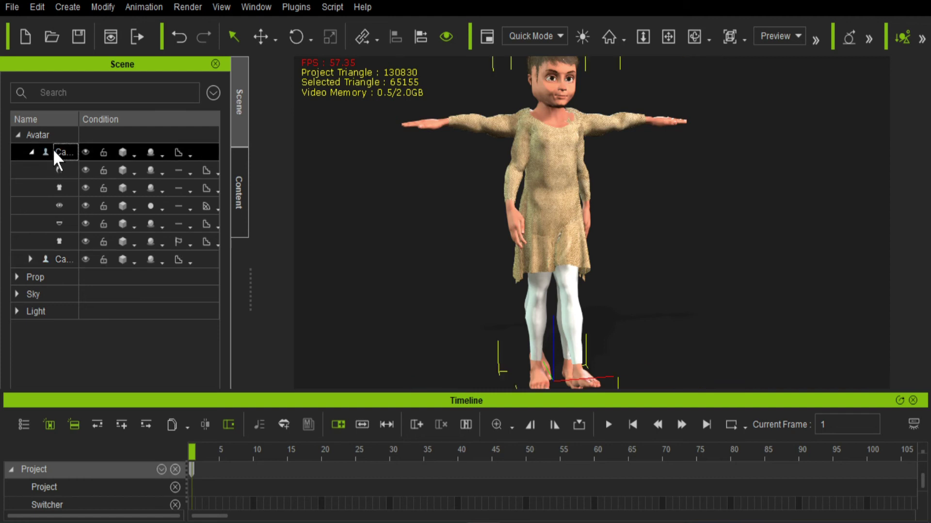
{"action": "left_click", "coordinate": [89, 151]}
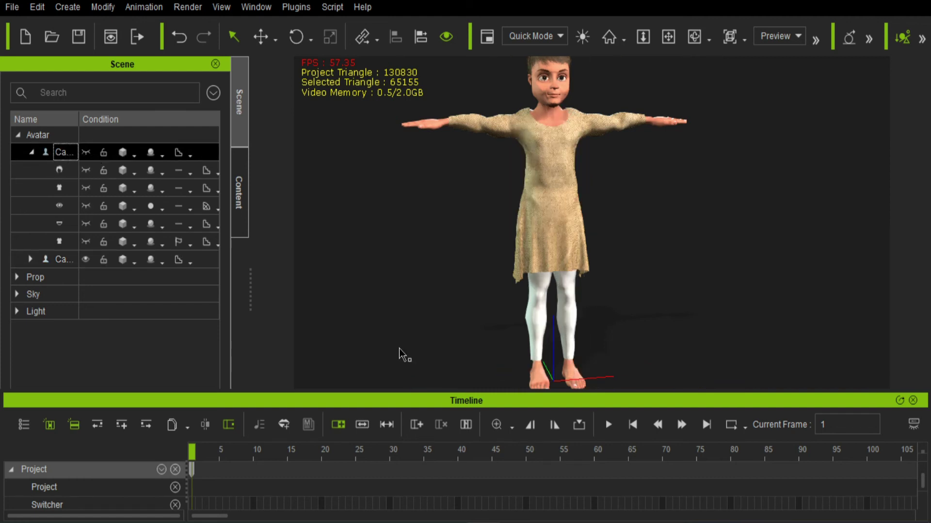
{"action": "left_click", "coordinate": [31, 260]}
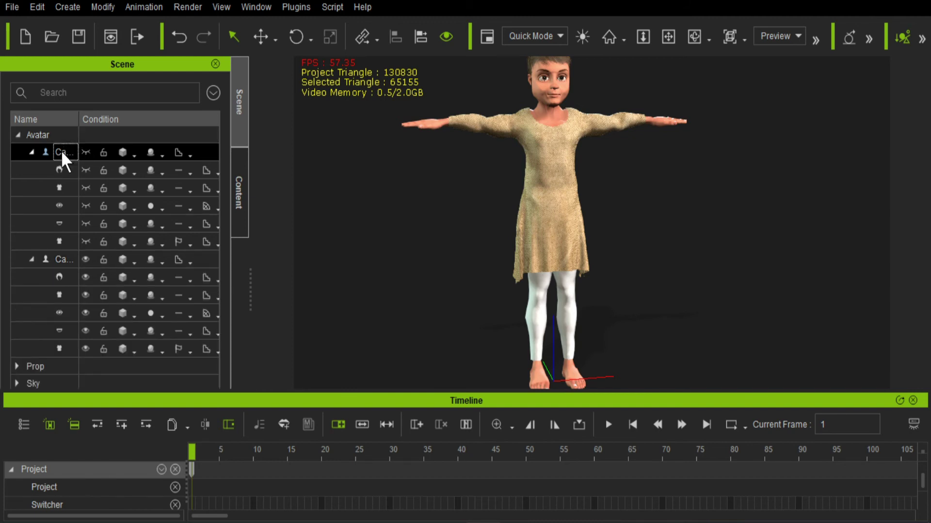
{"action": "left_click", "coordinate": [59, 348]}
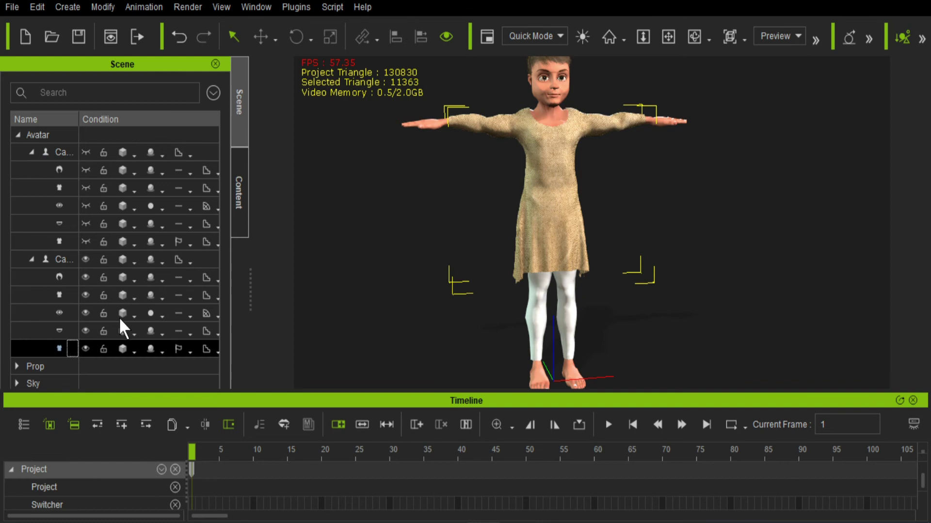
- Check the weight map in the physics settings of the second avatar's dress, and close the map editor
{"action": "left_click", "coordinate": [258, 6]}
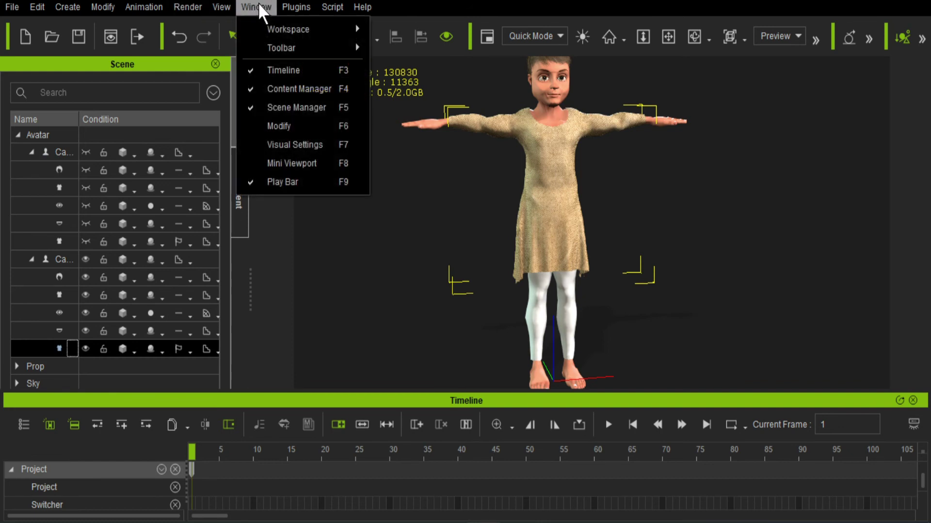
{"action": "left_click", "coordinate": [286, 122]}
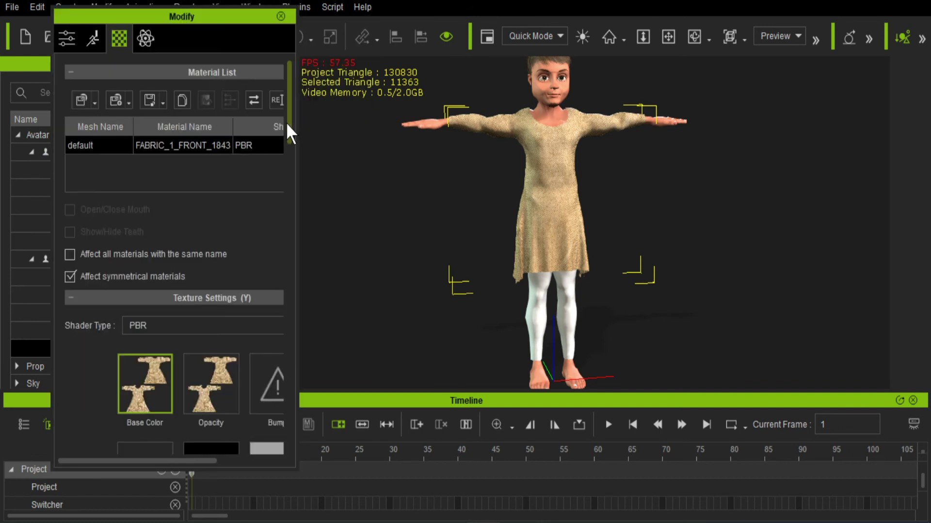
{"action": "left_click", "coordinate": [151, 40]}
{"action": "left_click_drag", "start_coordinate": [287, 173], "coordinate": [289, 89]}
{"action": "left_click", "coordinate": [194, 145]}
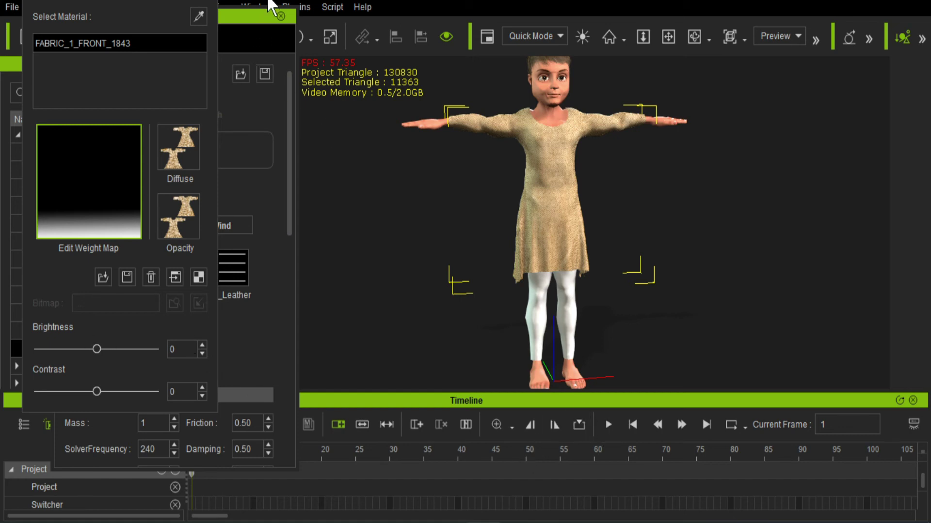
{"action": "left_click", "coordinate": [234, 27]}
{"action": "left_click_drag", "start_coordinate": [254, 20], "coordinate": [458, 67]}
- Apply the Walk motion from 03_CC MixMove_Male to the second avatar
{"action": "left_click", "coordinate": [243, 188]}
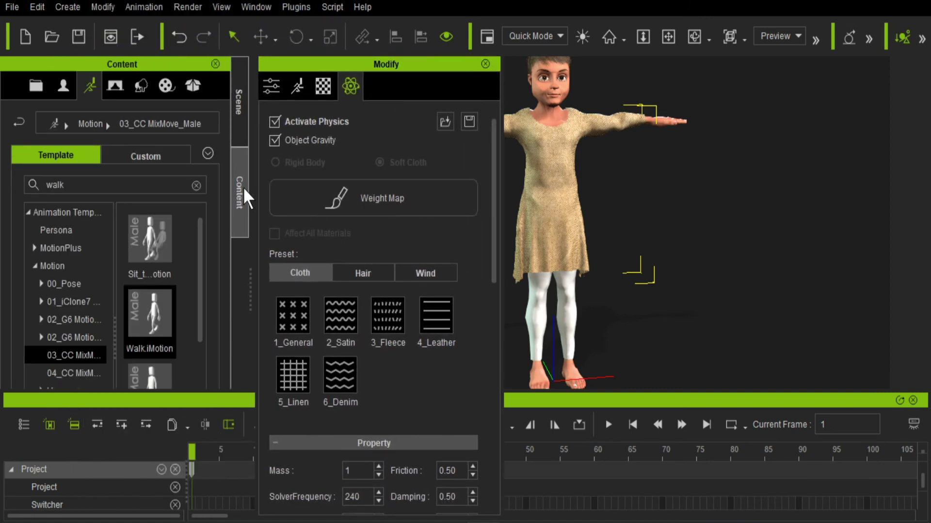
{"action": "double_click", "coordinate": [151, 313]}
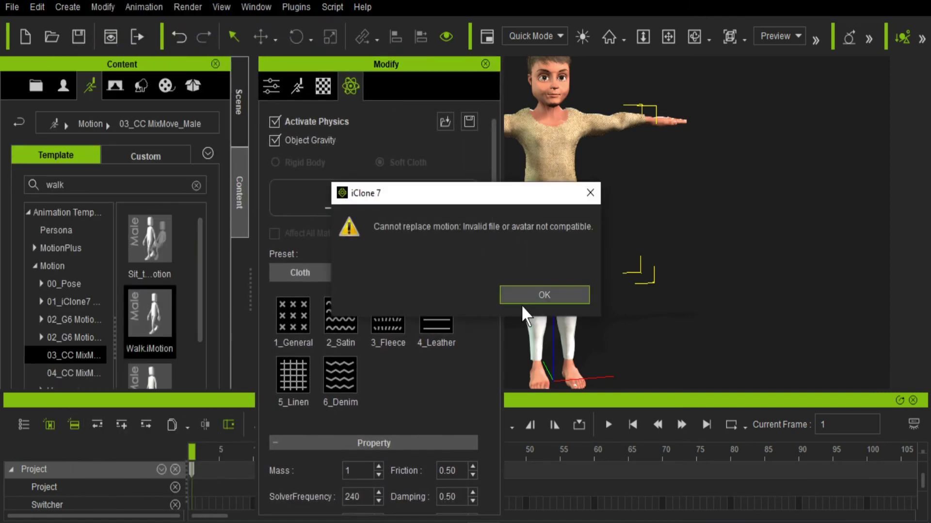
{"action": "left_click", "coordinate": [530, 295]}
{"action": "left_click", "coordinate": [485, 63]}
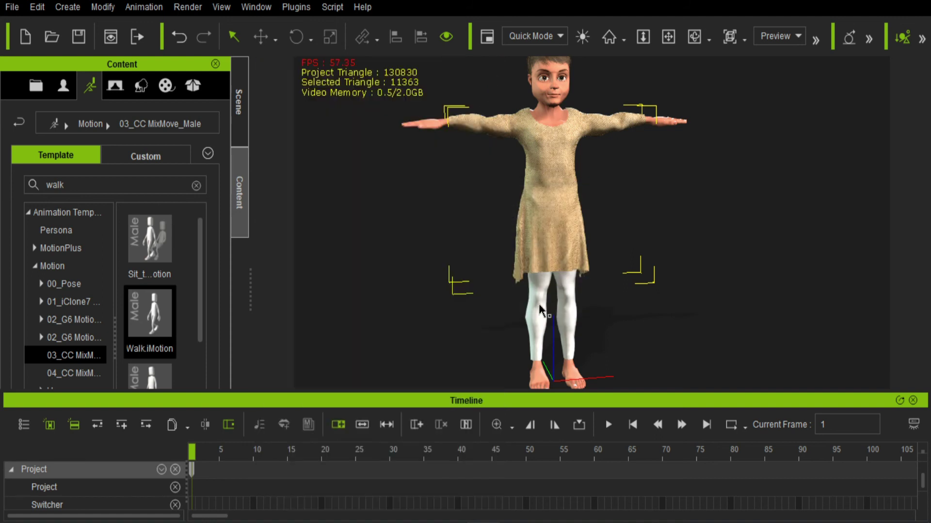
{"action": "double_click", "coordinate": [134, 322]}
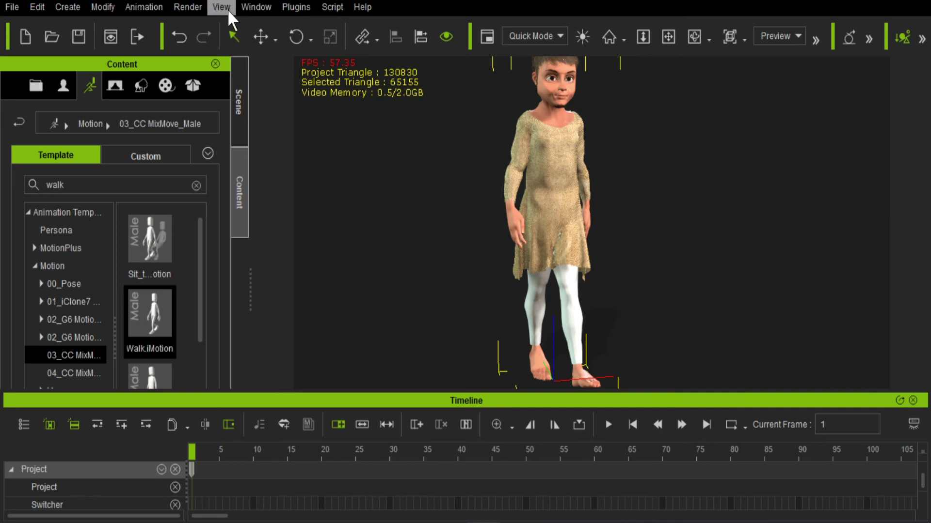
- Select the walking avatar's dress again and open its weight map from the physics settings
{"action": "left_click", "coordinate": [256, 6]}
{"action": "left_click", "coordinate": [281, 121]}
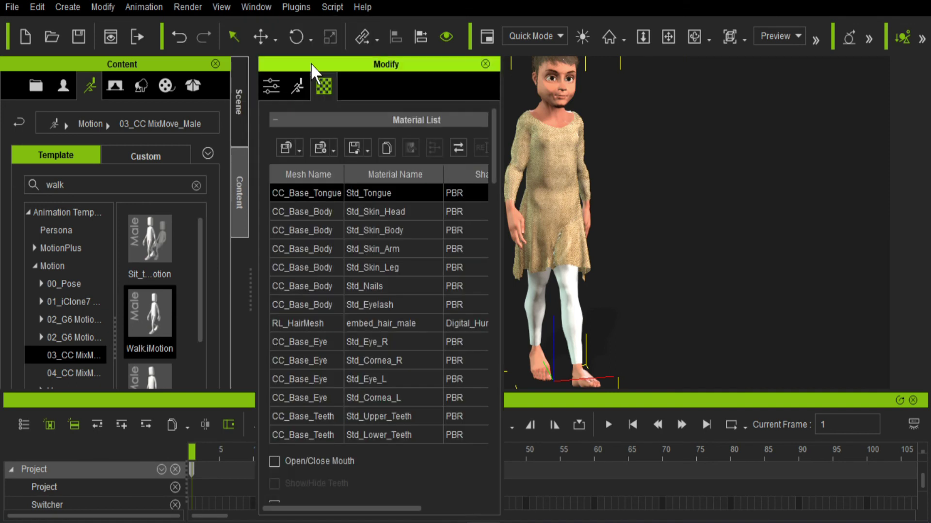
{"action": "left_click_drag", "start_coordinate": [310, 63], "coordinate": [101, 15]}
{"action": "right_click", "coordinate": [528, 173]}
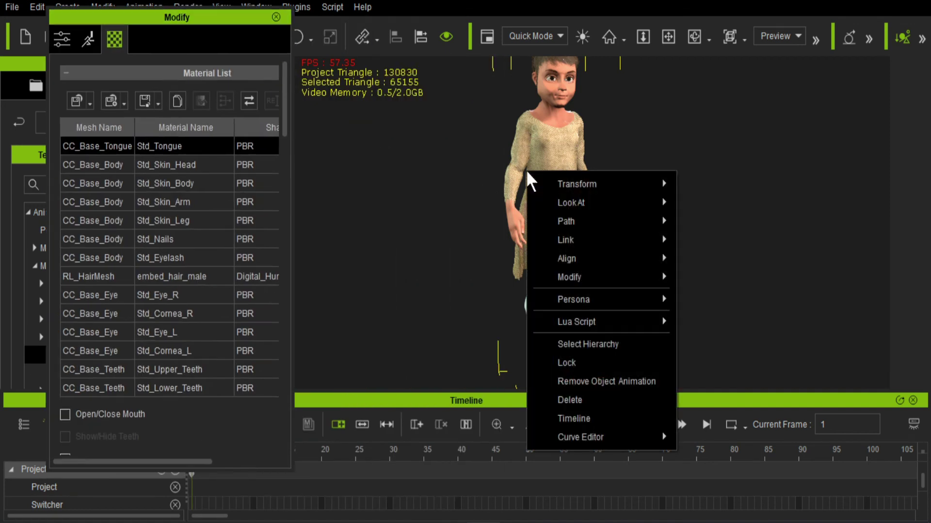
{"action": "left_click", "coordinate": [480, 181]}
{"action": "left_click_drag", "start_coordinate": [209, 19], "coordinate": [527, 63]}
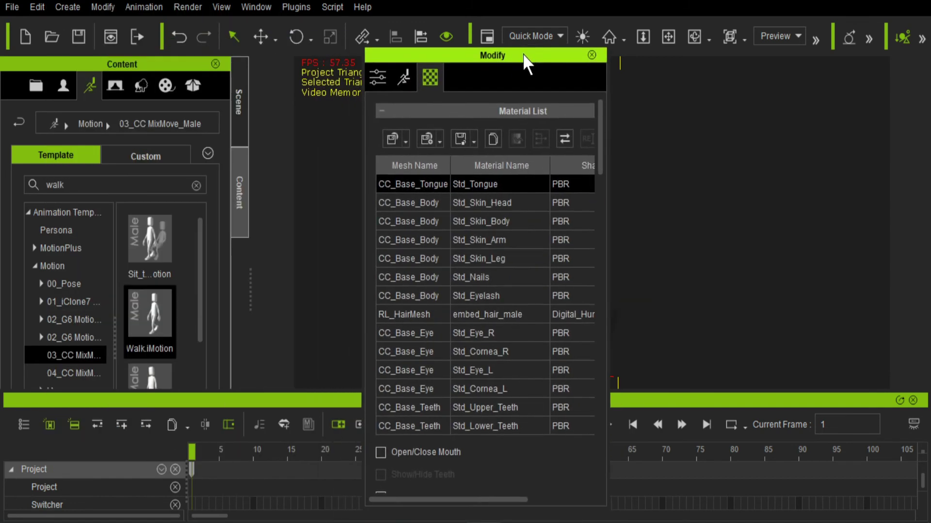
{"action": "left_click", "coordinate": [238, 102]}
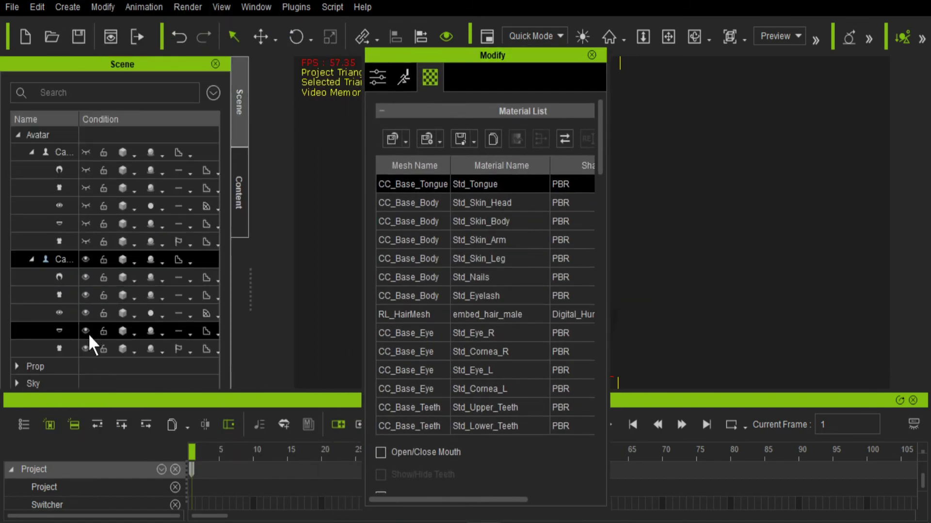
{"action": "left_click", "coordinate": [64, 347]}
{"action": "left_click_drag", "start_coordinate": [447, 54], "coordinate": [107, 20]}
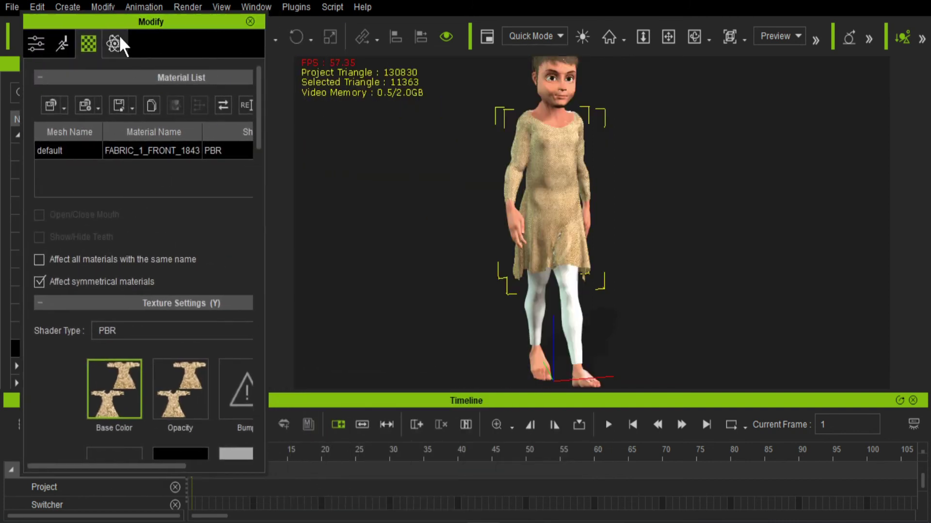
{"action": "left_click", "coordinate": [114, 44]}
{"action": "mouse_move", "coordinate": [261, 185]}
{"action": "left_mouse_down"}
{"action": "mouse_move", "coordinate": [265, 216]}
{"action": "mouse_move", "coordinate": [261, 179]}
{"action": "left_mouse_up"}
{"action": "left_click", "coordinate": [160, 170]}
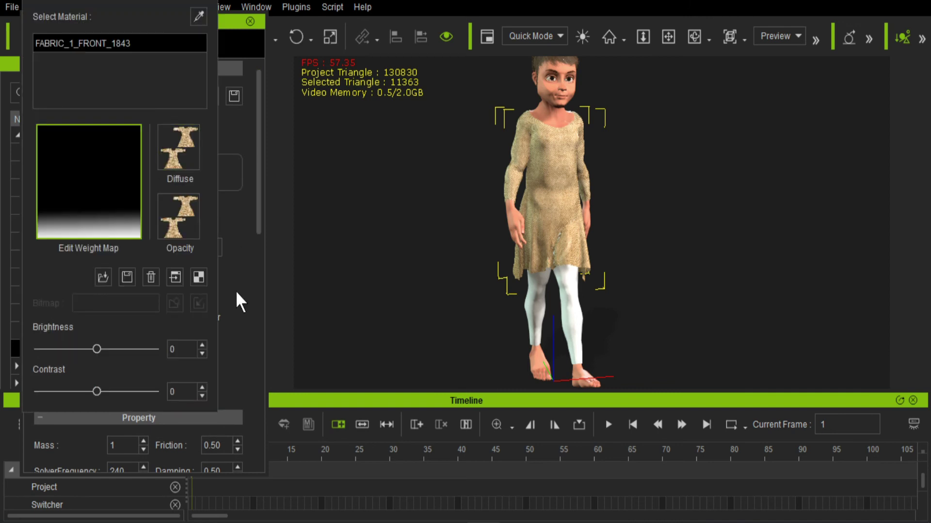
- Play the walk simulation, examine the dress's hem and skirt up close, and replay it from the start
{"action": "left_click", "coordinate": [606, 427]}
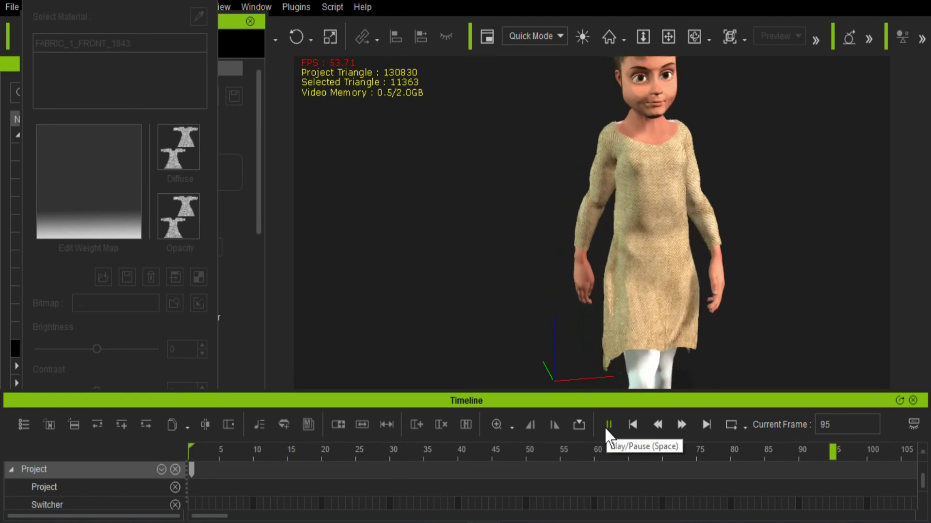
{"action": "scroll", "coordinate": [580, 207], "scroll_direction": "up", "scroll_amount": 3}
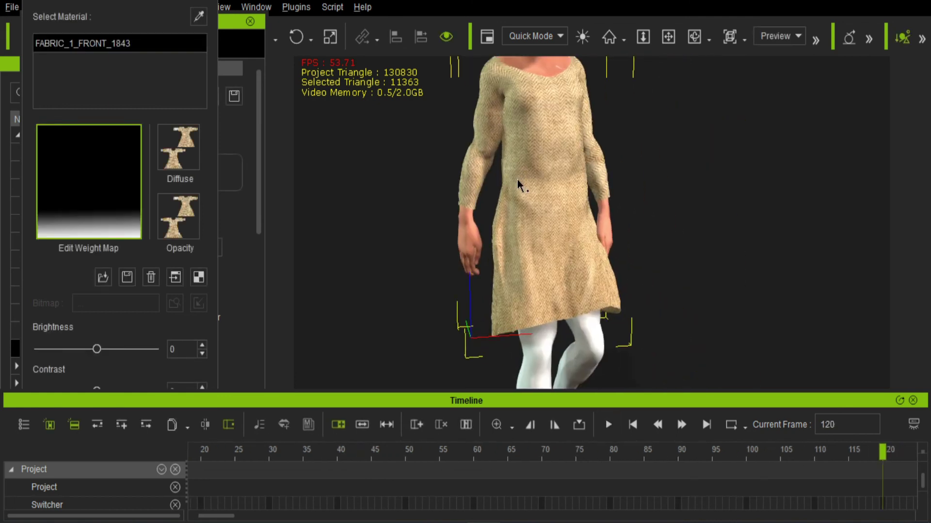
{"action": "scroll", "coordinate": [517, 186], "scroll_direction": "up", "scroll_amount": 2}
{"action": "middle_click_drag", "start_coordinate": [544, 205], "coordinate": [534, 154]}
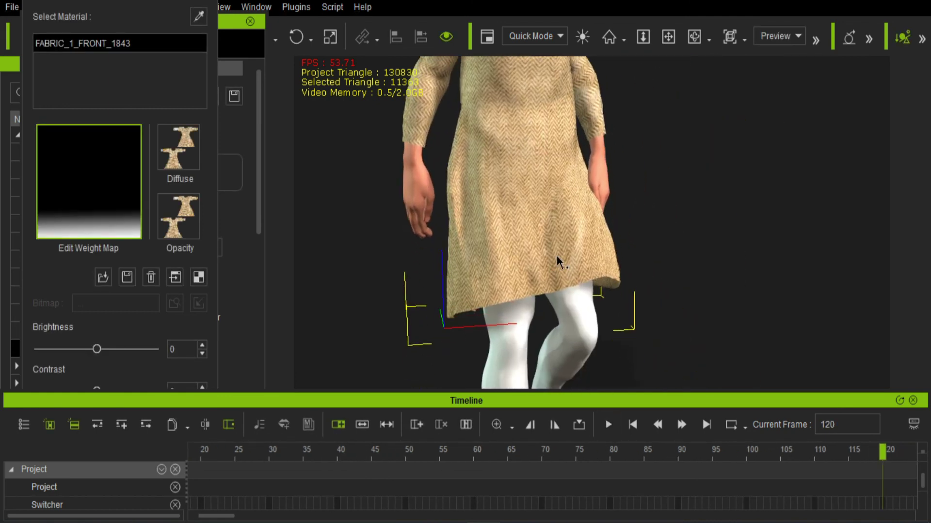
{"action": "left_click", "coordinate": [632, 425]}
{"action": "left_click", "coordinate": [609, 424]}
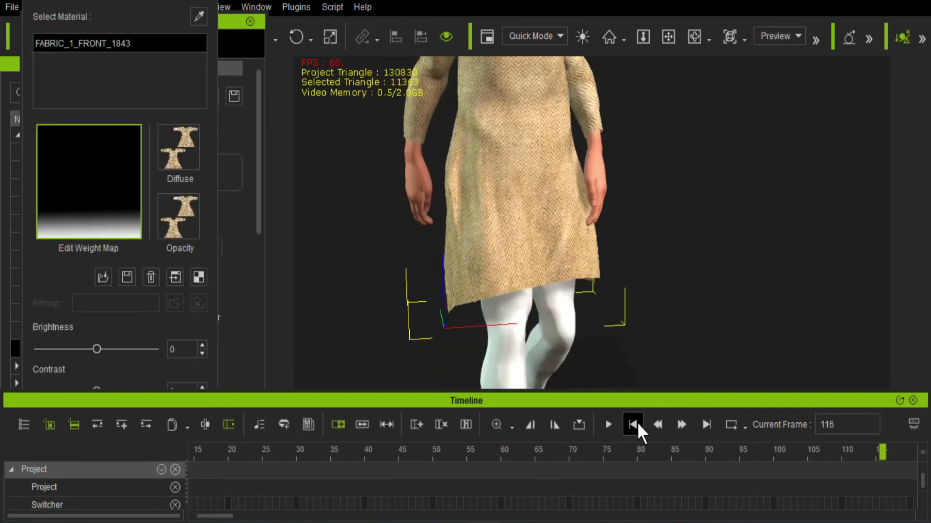
- Test the dress's weight map at brightness -30 by replaying the walk simulation from the start, and raise the brightness again
{"action": "left_click", "coordinate": [633, 425]}
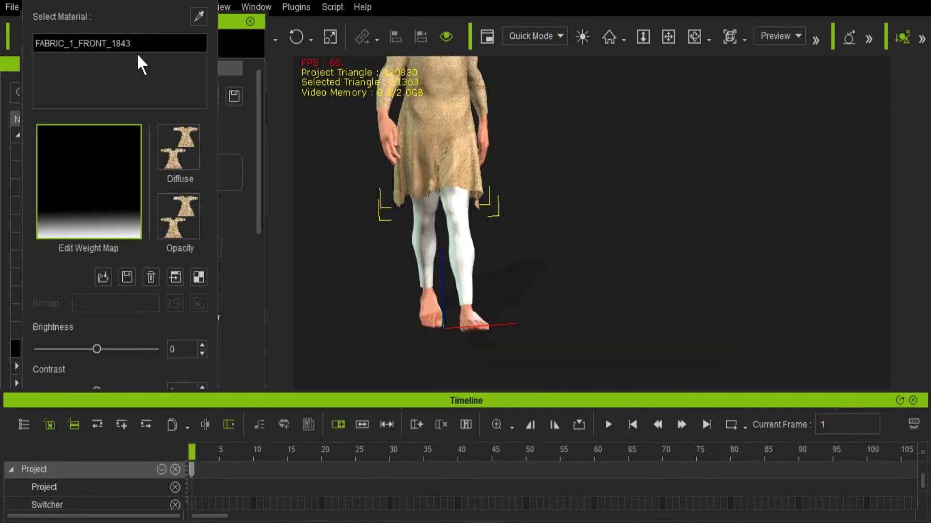
{"action": "left_click_drag", "start_coordinate": [96, 348], "coordinate": [78, 349]}
{"action": "left_click", "coordinate": [608, 425]}
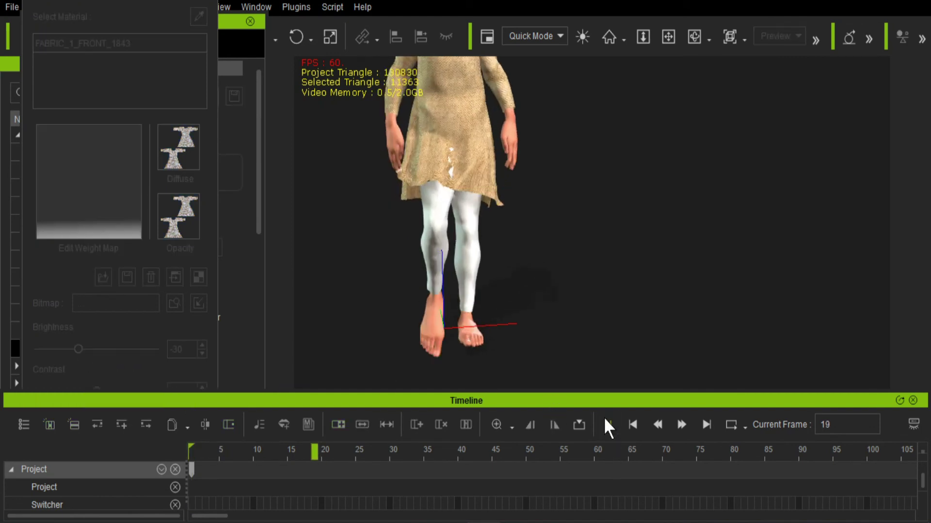
{"action": "left_click", "coordinate": [607, 424]}
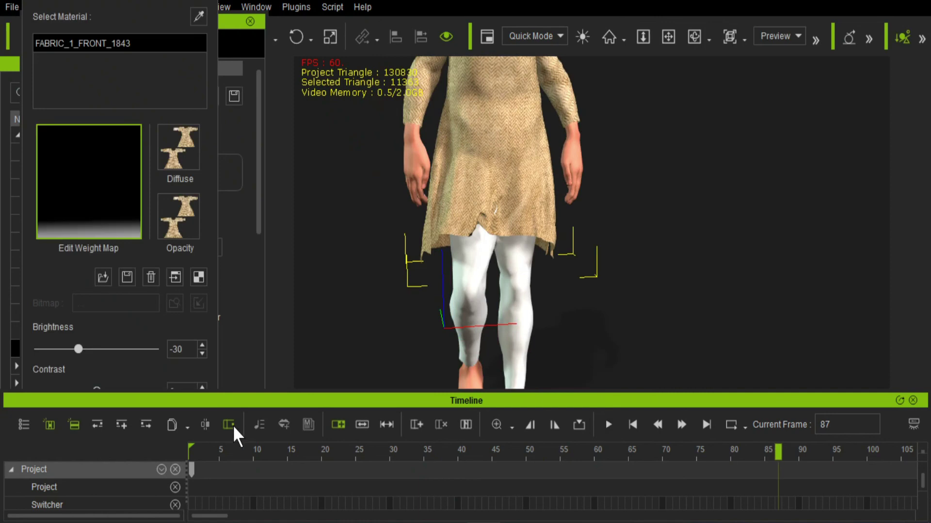
{"action": "left_click_drag", "start_coordinate": [78, 348], "coordinate": [103, 349]}
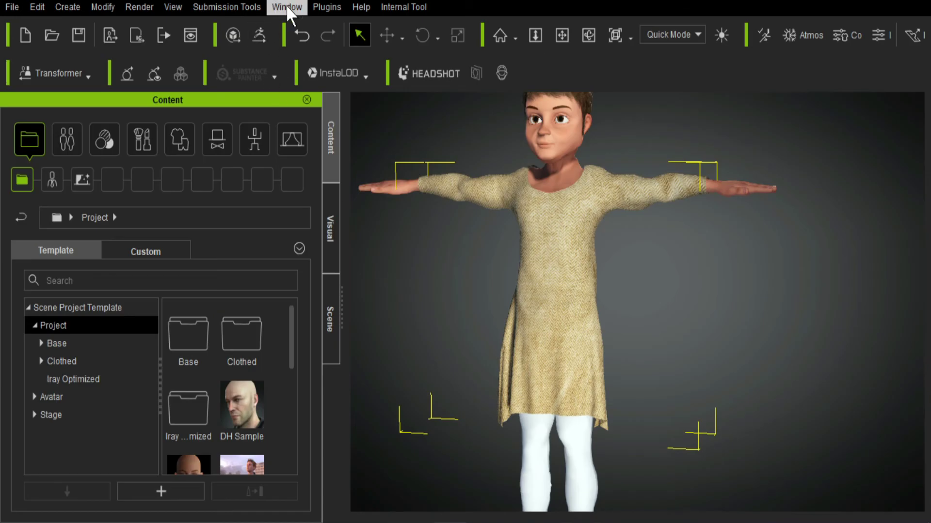
- In Character Creator, show the Modify settings and select the hh dress on the character
{"action": "left_click", "coordinate": [288, 8]}
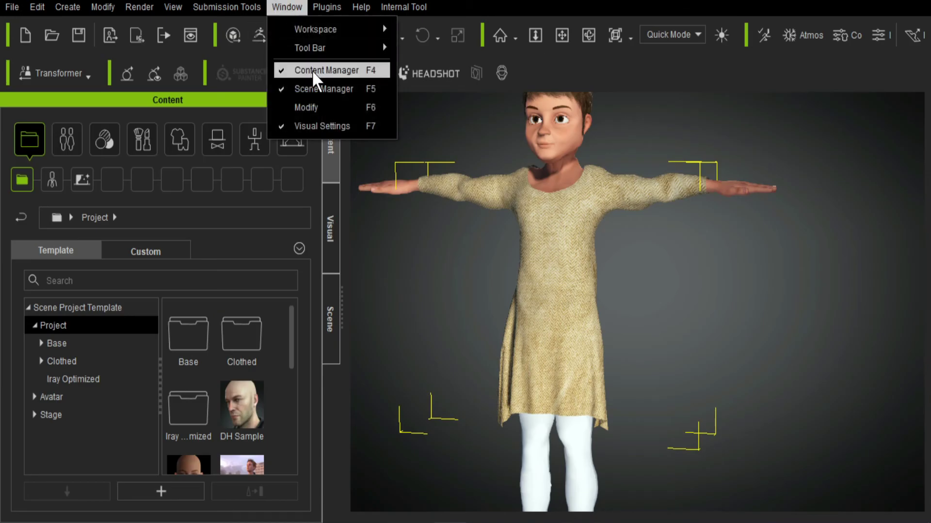
{"action": "left_click", "coordinate": [309, 107]}
{"action": "left_click", "coordinate": [533, 237]}
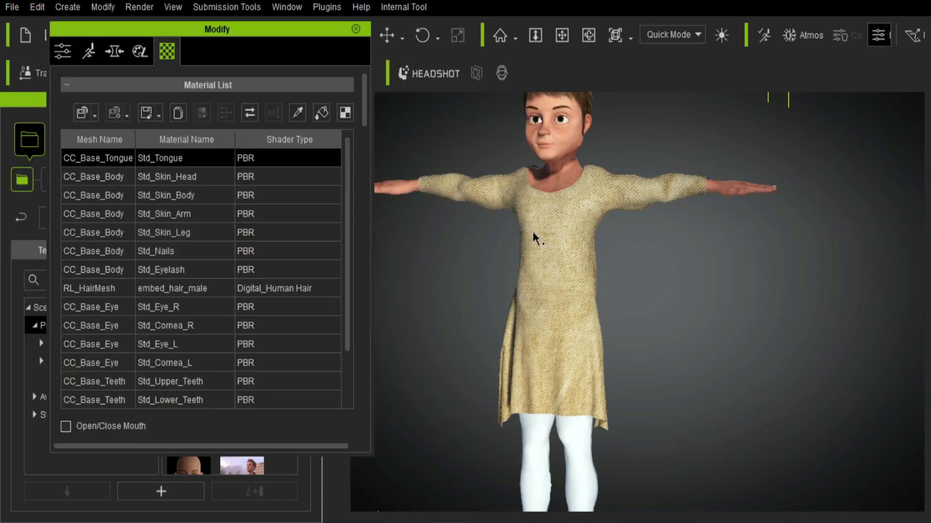
{"action": "right_click", "coordinate": [532, 232]}
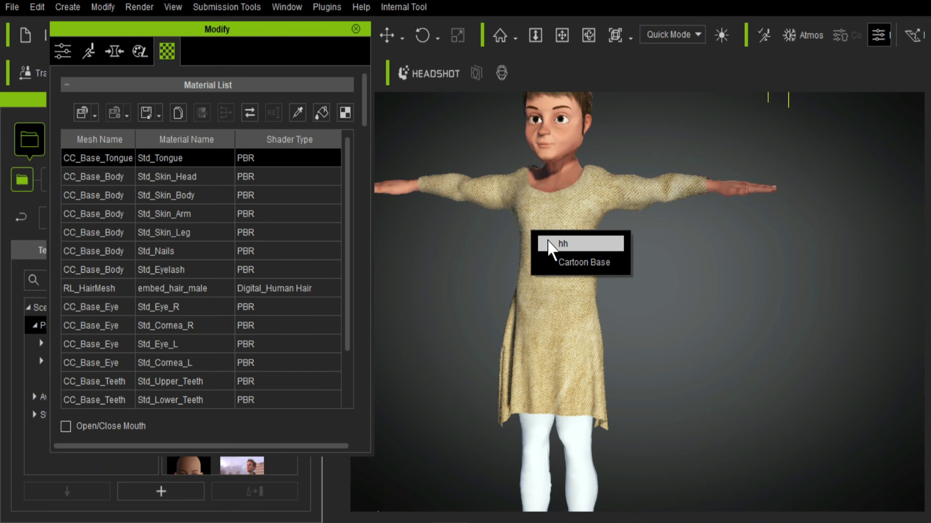
{"action": "left_click", "coordinate": [549, 245]}
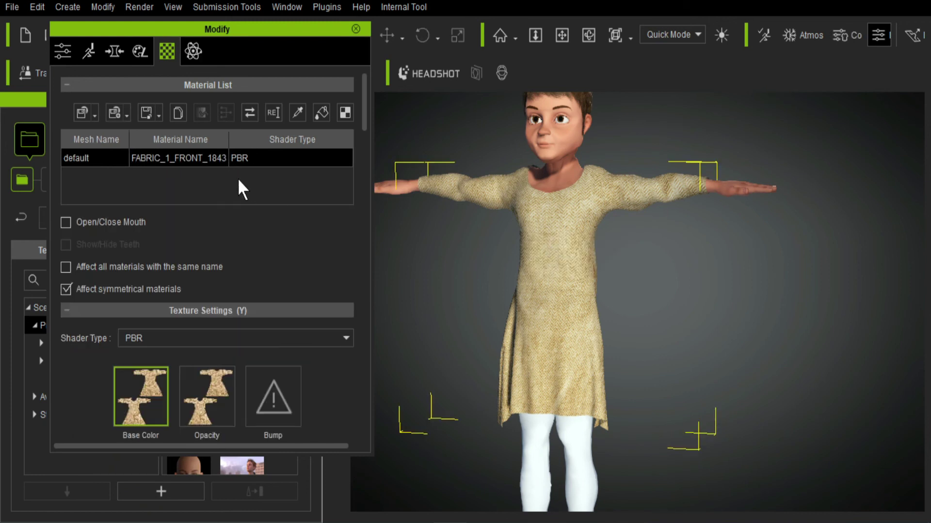
- Check the weight map of the dress material FABRIC_1_FRONT_1843 in its physics settings, and close the map editor
{"action": "left_click", "coordinate": [181, 158]}
{"action": "left_click", "coordinate": [193, 47]}
{"action": "left_click", "coordinate": [188, 131]}
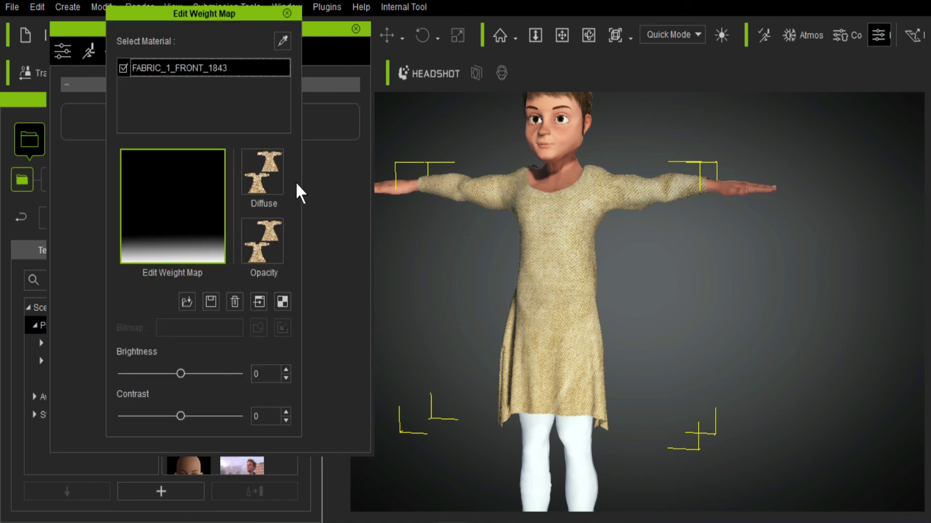
{"action": "left_click", "coordinate": [251, 188]}
{"action": "left_click", "coordinate": [287, 15]}
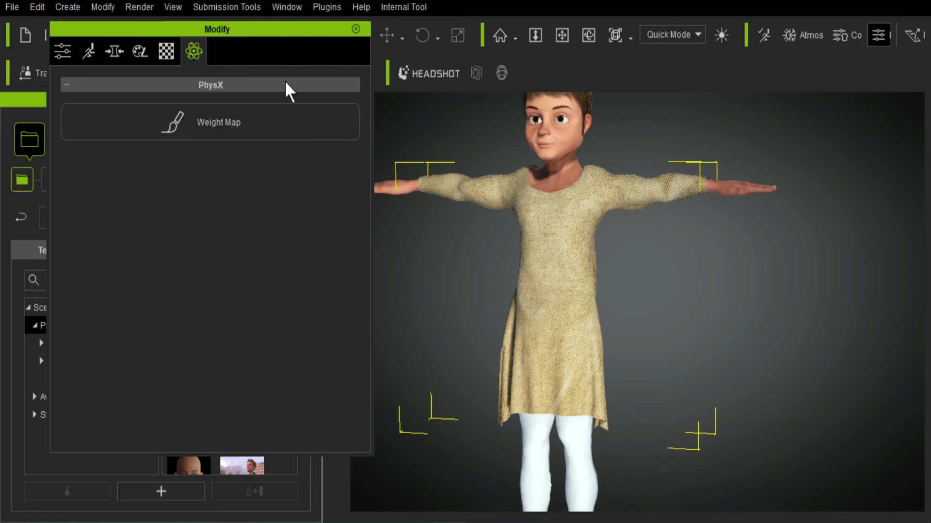
- Open the dress's conform settings and calculate its collision against the body
{"action": "left_click", "coordinate": [58, 55]}
{"action": "left_click", "coordinate": [236, 325]}
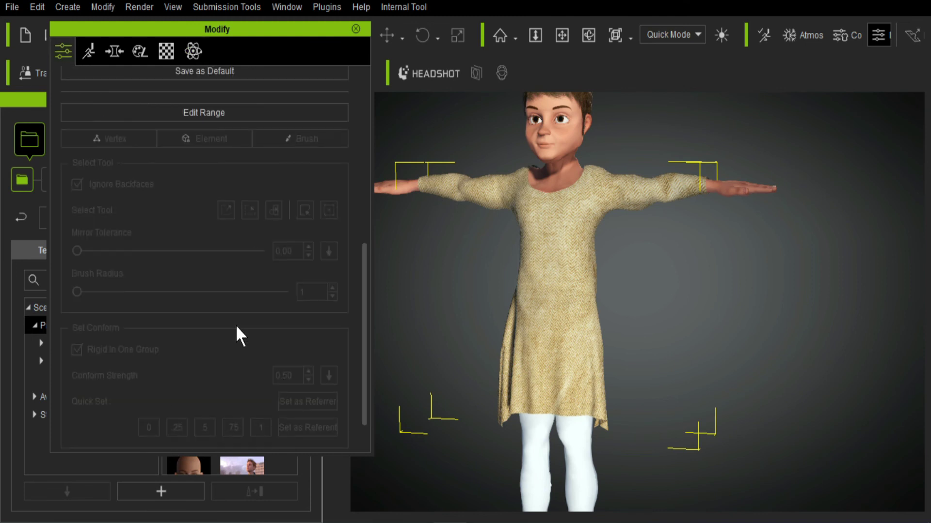
{"action": "left_click_drag", "start_coordinate": [365, 254], "coordinate": [367, 120]}
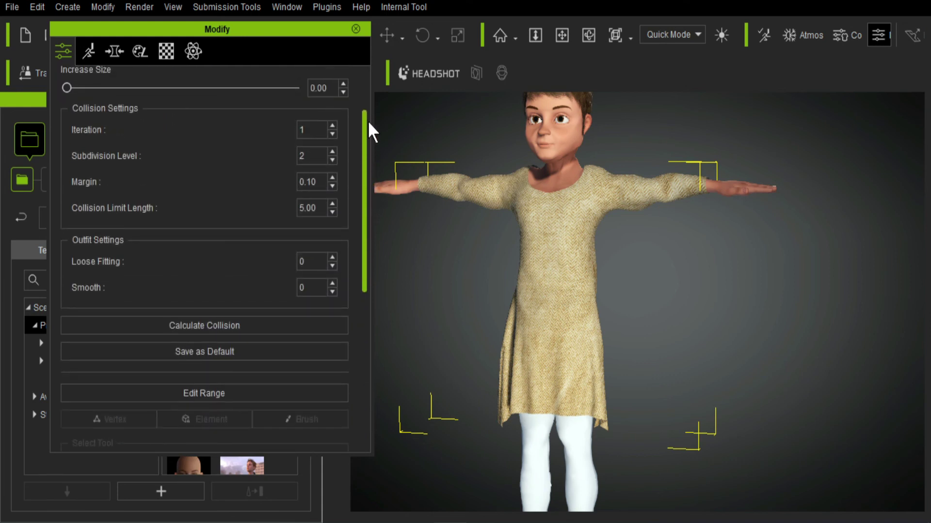
{"action": "left_click", "coordinate": [257, 322]}
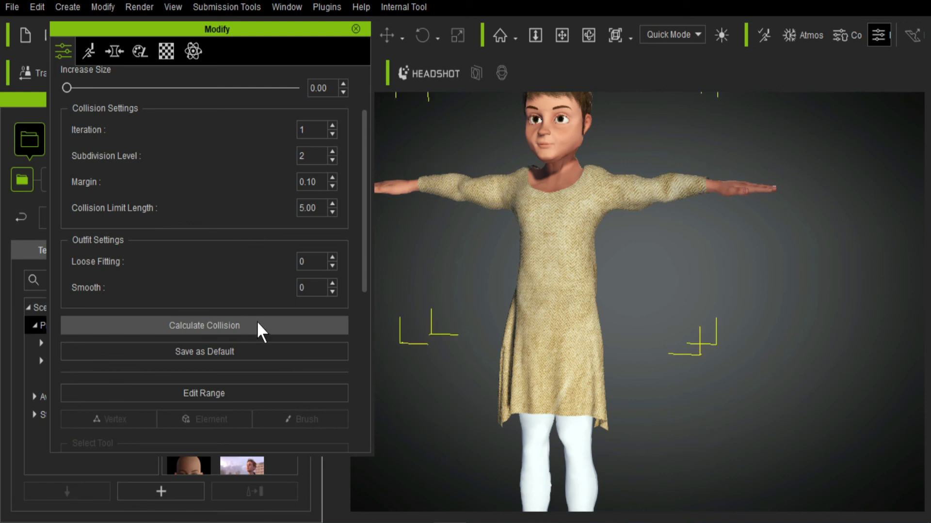
- Set the dress's conform Increase Size to 0.10 and recalculate the collision
{"action": "left_click_drag", "start_coordinate": [362, 223], "coordinate": [363, 177]}
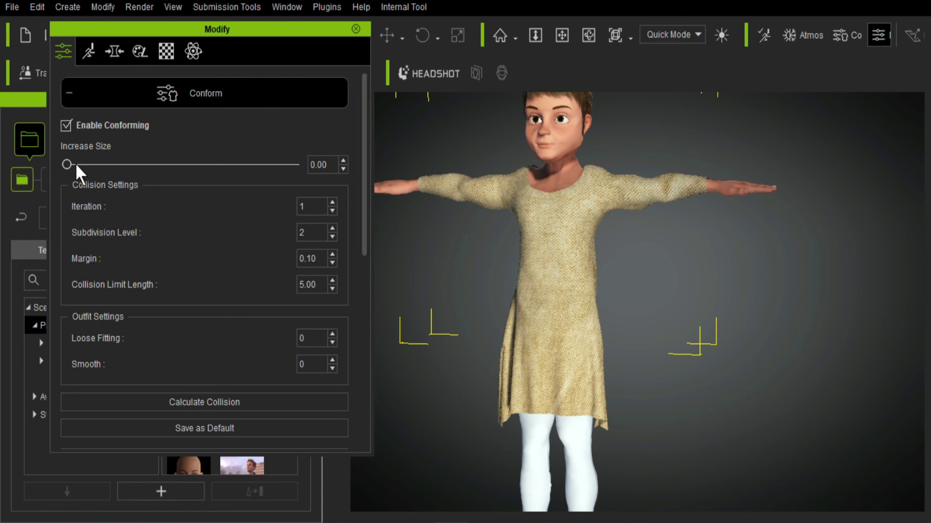
{"action": "left_click", "coordinate": [345, 162]}
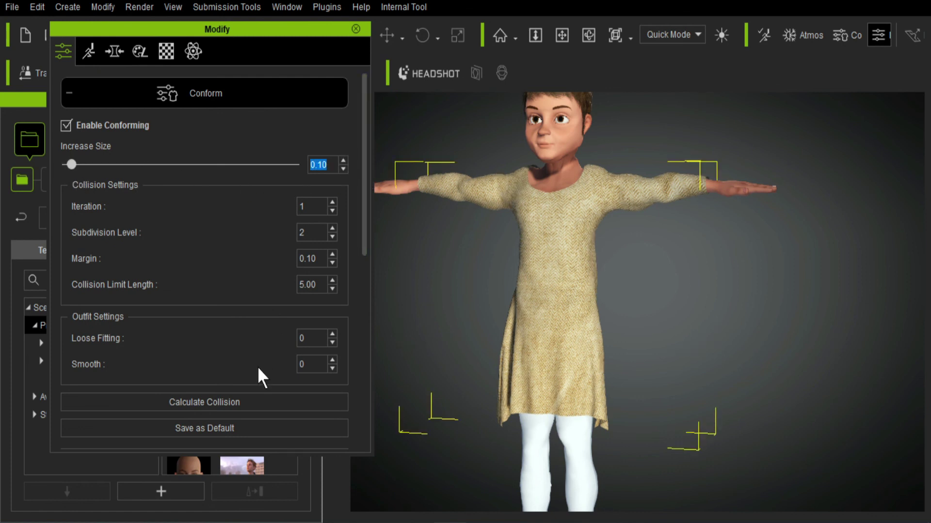
{"action": "left_click", "coordinate": [212, 404]}
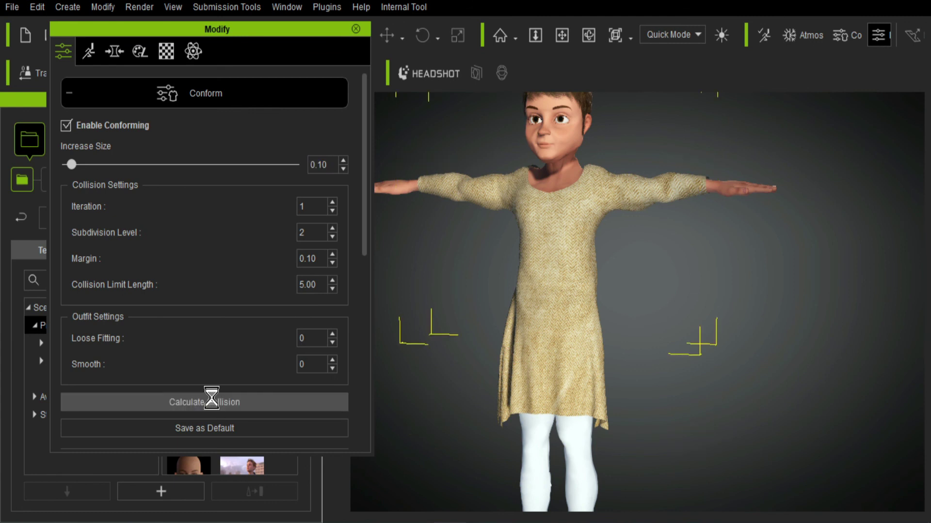
{"action": "left_click_drag", "start_coordinate": [362, 213], "coordinate": [367, 189]}
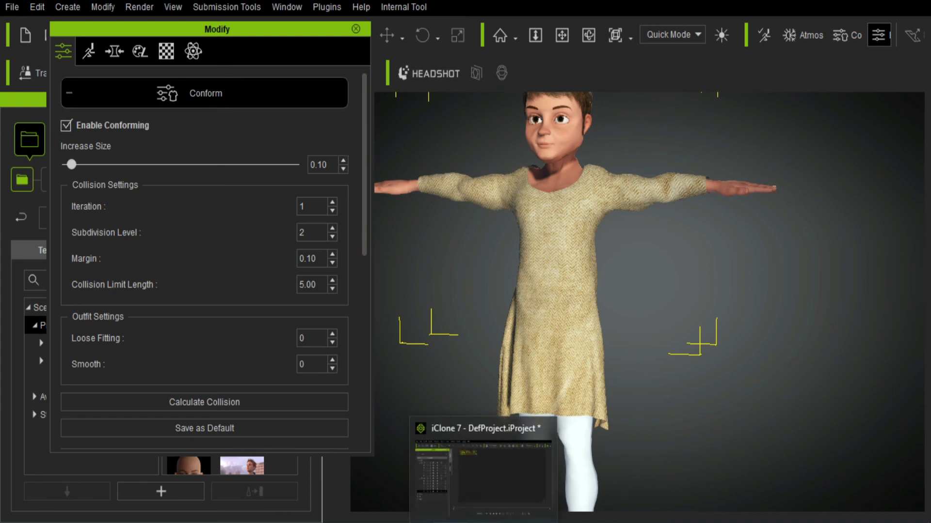
- Switch to iClone and delete both existing avatars from the scene
{"action": "left_click", "coordinate": [477, 465]}
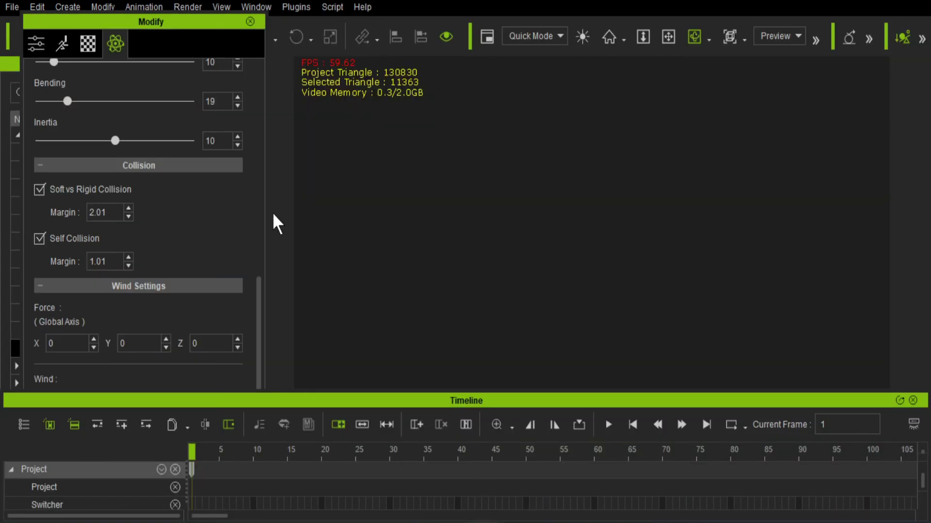
{"action": "left_click", "coordinate": [249, 22]}
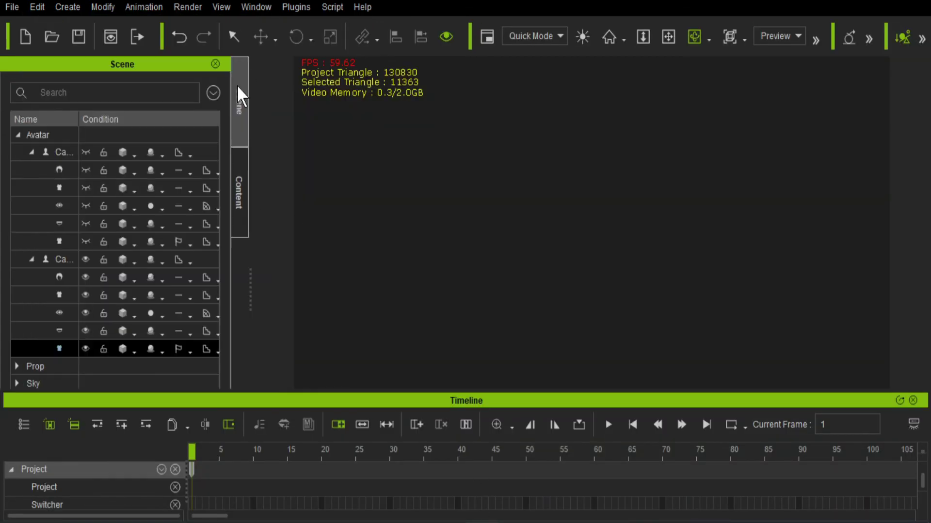
{"action": "left_click", "coordinate": [48, 137]}
{"action": "key", "text": "Delete"}
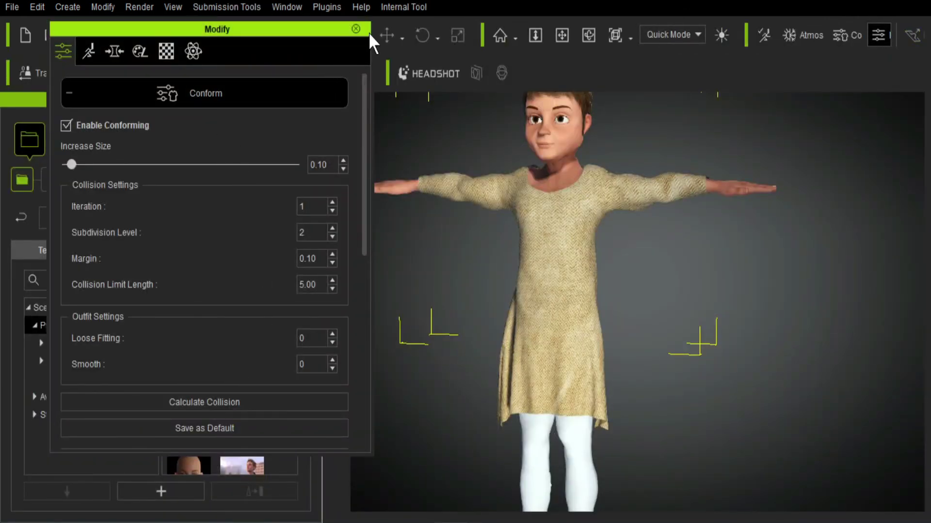
- Send the refitted character from Character Creator to iClone and apply the Walk motion from 03_CC MixMove_Male
{"action": "left_click", "coordinate": [354, 29]}
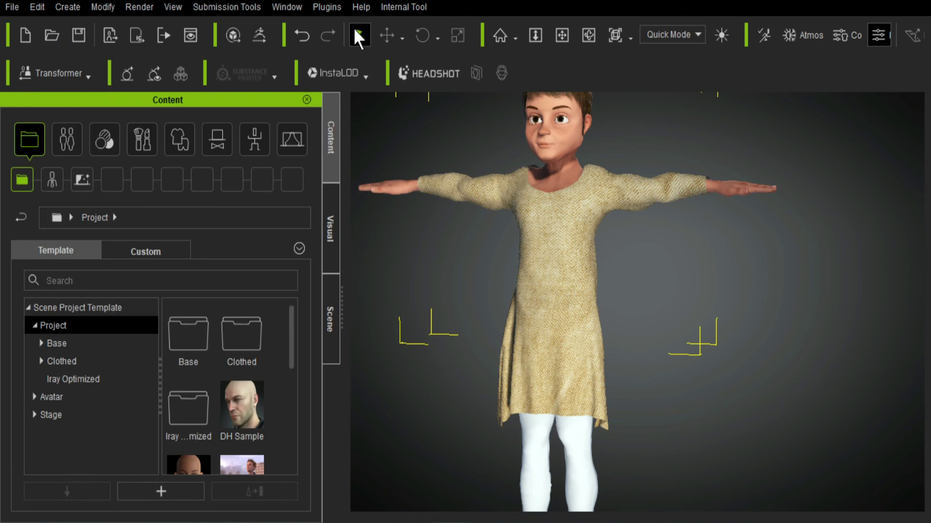
{"action": "left_click", "coordinate": [142, 37]}
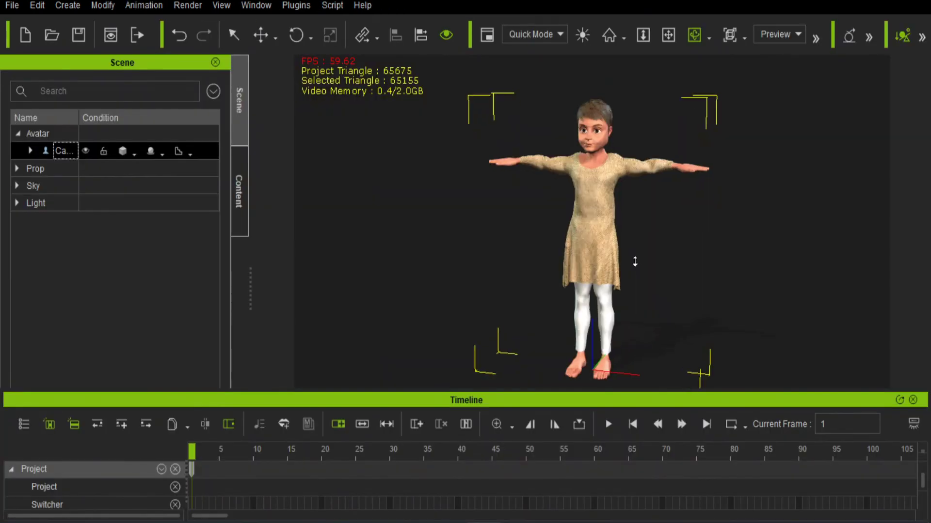
{"action": "left_click", "coordinate": [237, 184]}
{"action": "double_click", "coordinate": [150, 321]}
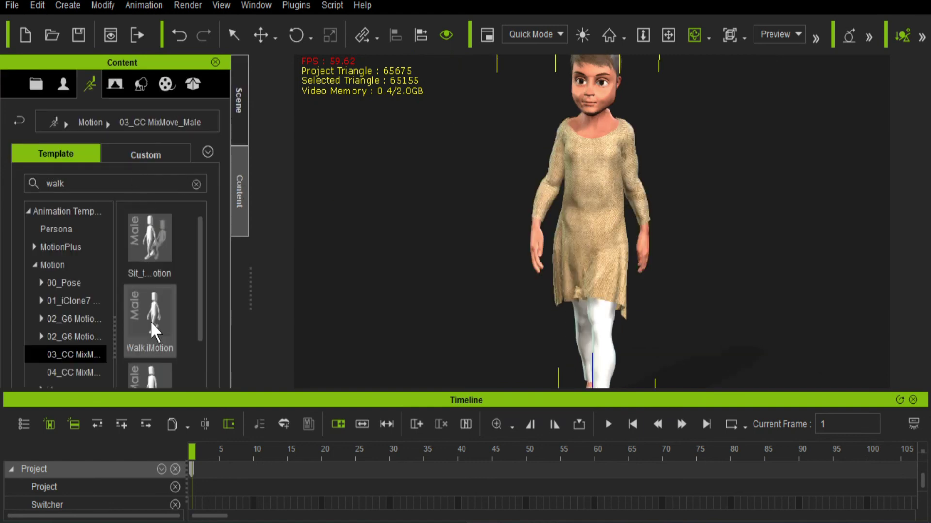
- Play the walk simulation twice from an angled view, examining how the skirt moves, and return to the first frame
{"action": "right_click_drag", "start_coordinate": [540, 295], "coordinate": [721, 312]}
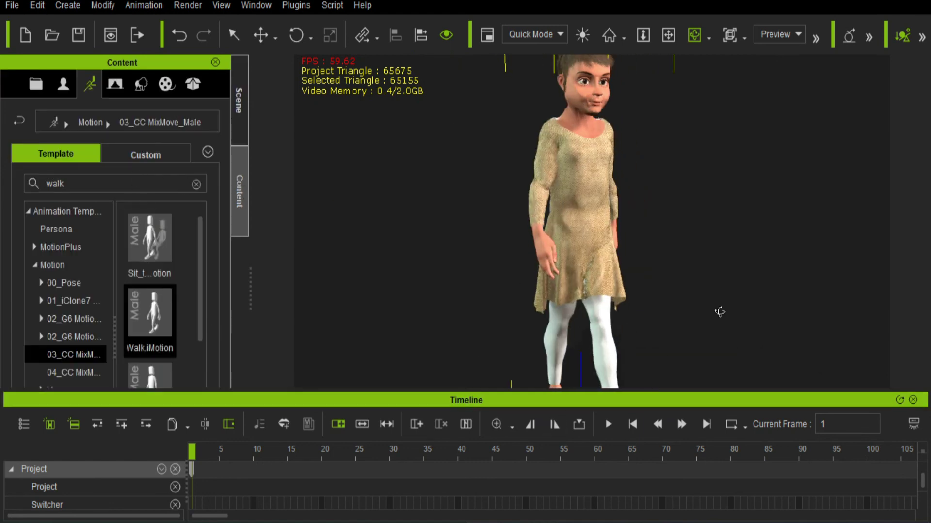
{"action": "left_click", "coordinate": [608, 425]}
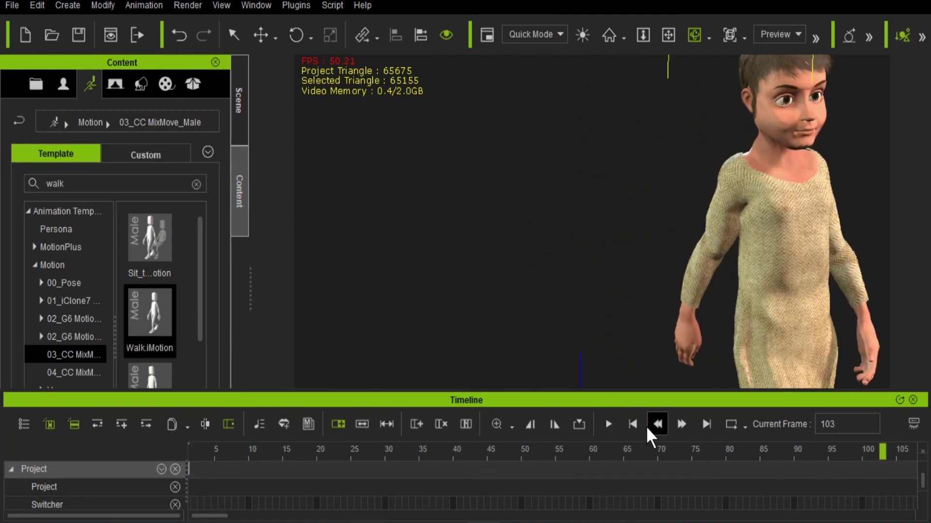
{"action": "left_click", "coordinate": [632, 425]}
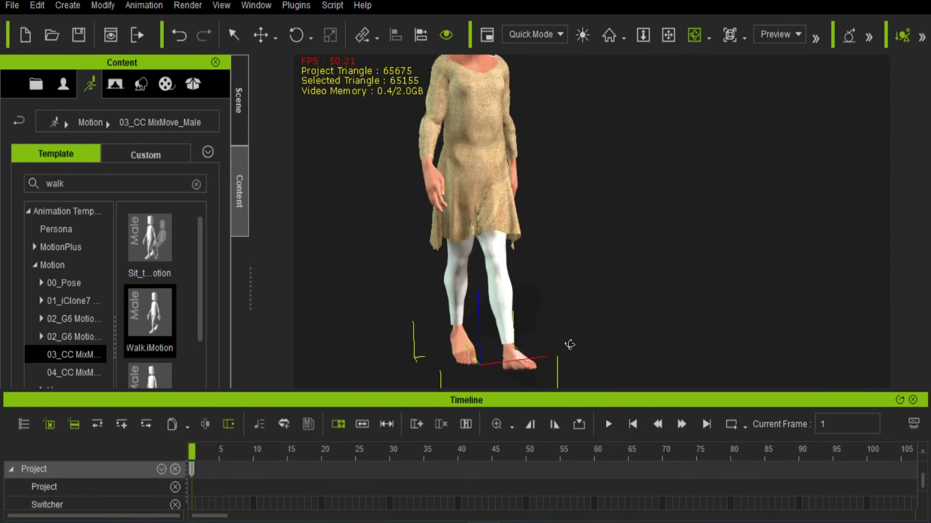
{"action": "left_click", "coordinate": [609, 425]}
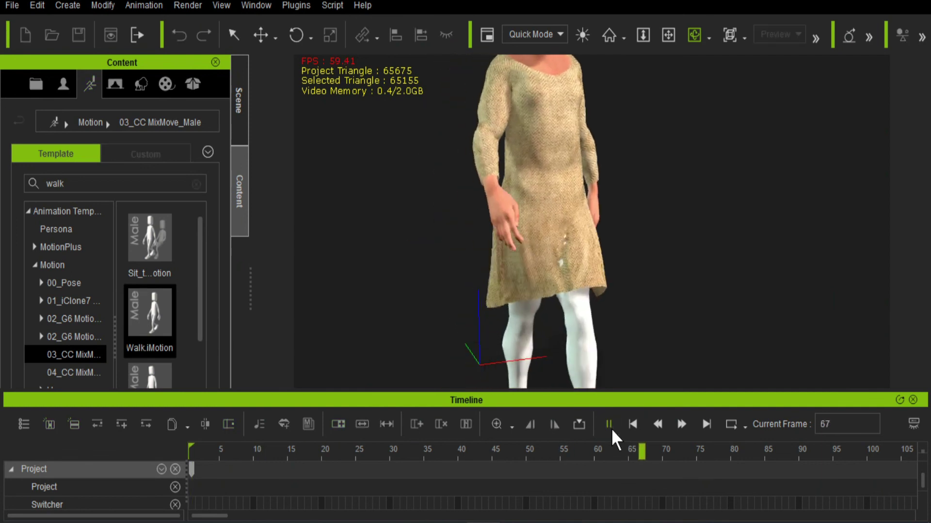
{"action": "left_click", "coordinate": [610, 426]}
{"action": "left_click", "coordinate": [632, 425]}
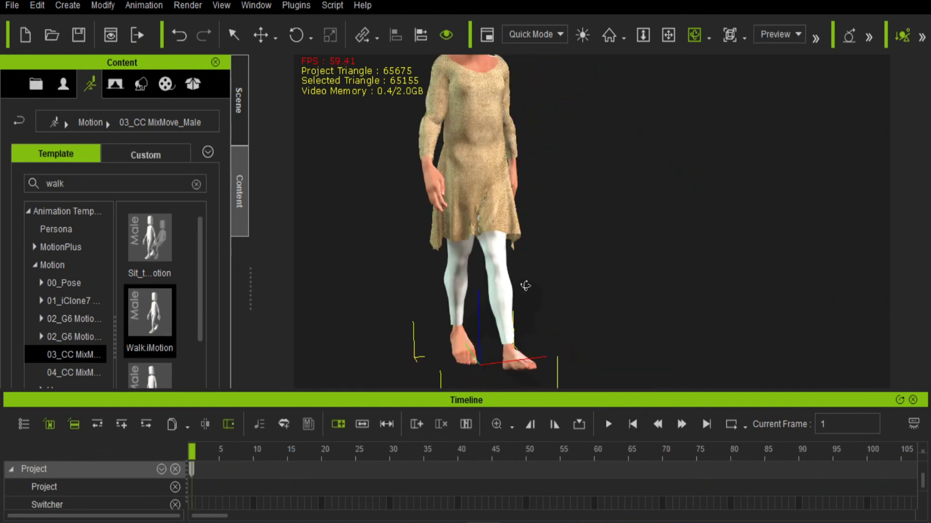
{"action": "right_click_drag", "start_coordinate": [515, 271], "coordinate": [515, 242]}
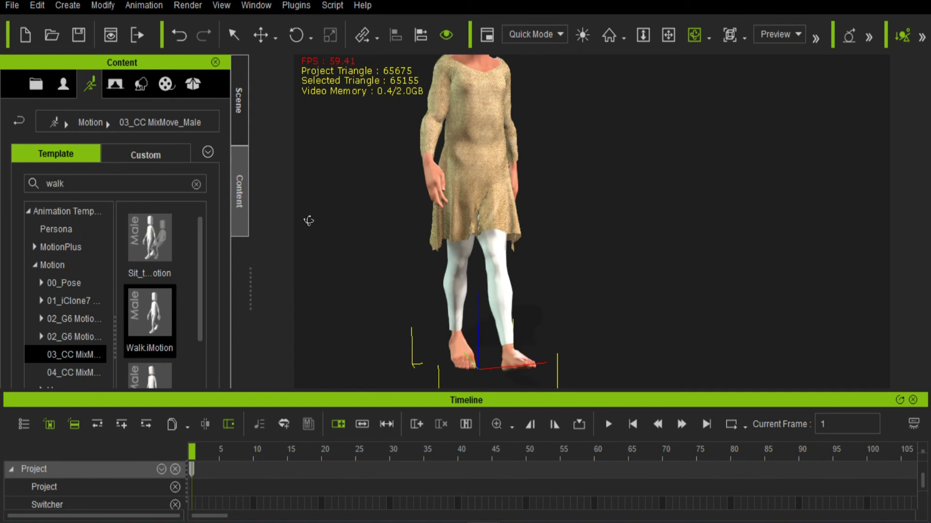
- Show the avatar's Modify settings and select its dress in the scene list
{"action": "left_click", "coordinate": [245, 4]}
{"action": "left_click", "coordinate": [280, 125]}
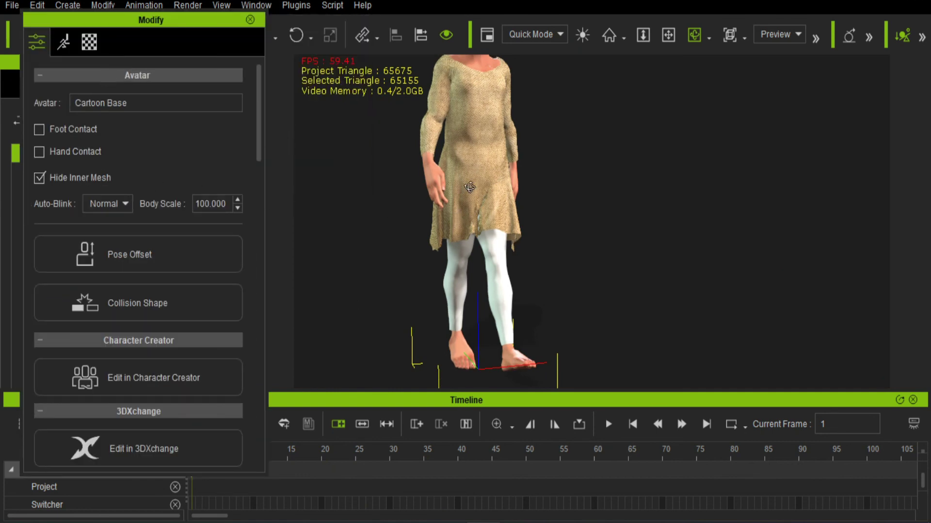
{"action": "left_click_drag", "start_coordinate": [195, 29], "coordinate": [262, 123]}
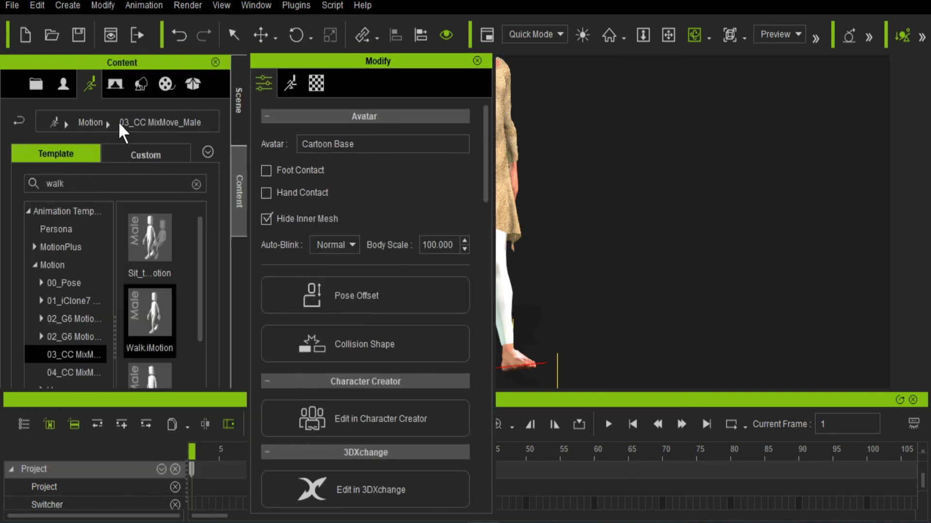
{"action": "left_click", "coordinate": [241, 106]}
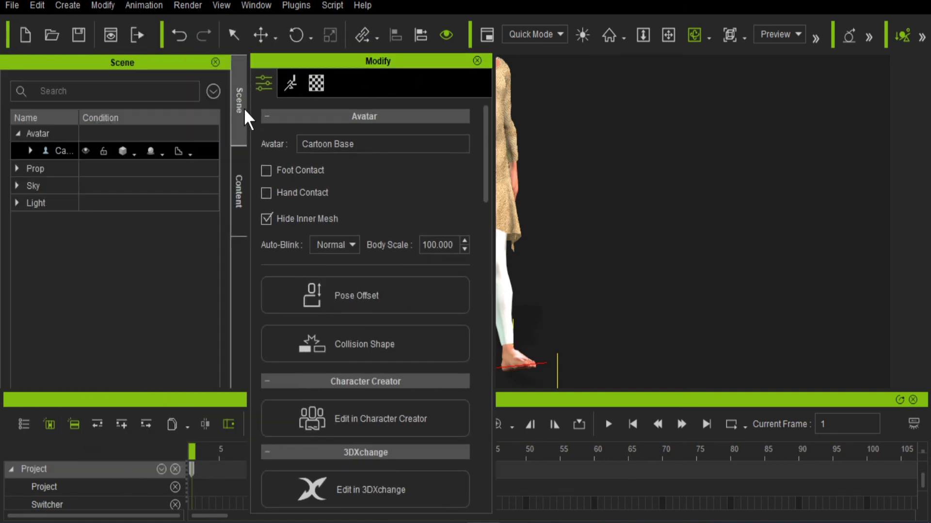
{"action": "left_click", "coordinate": [30, 151]}
{"action": "left_click", "coordinate": [62, 238]}
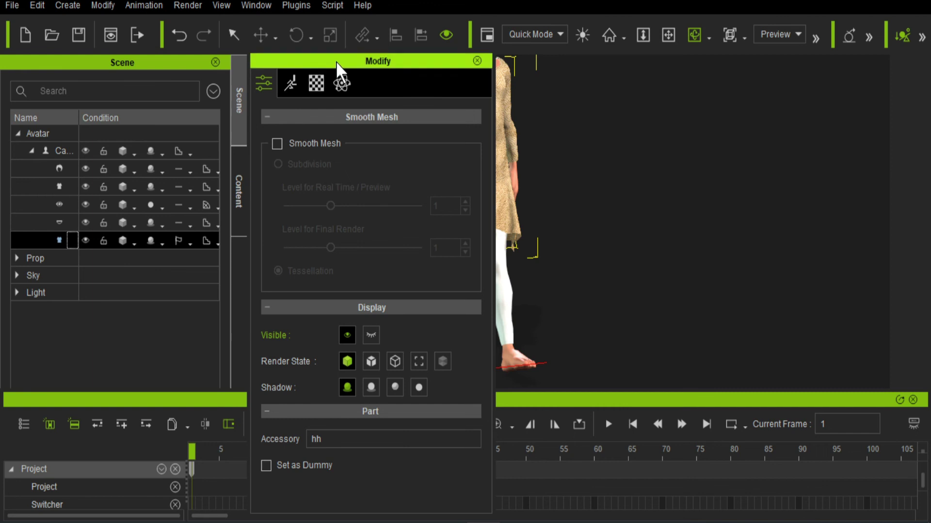
- In the dress's physics settings, set Elasticity to 2, play the walk simulation and return to the first frame
{"action": "left_click_drag", "start_coordinate": [336, 62], "coordinate": [121, 30]}
{"action": "left_click", "coordinate": [116, 44]}
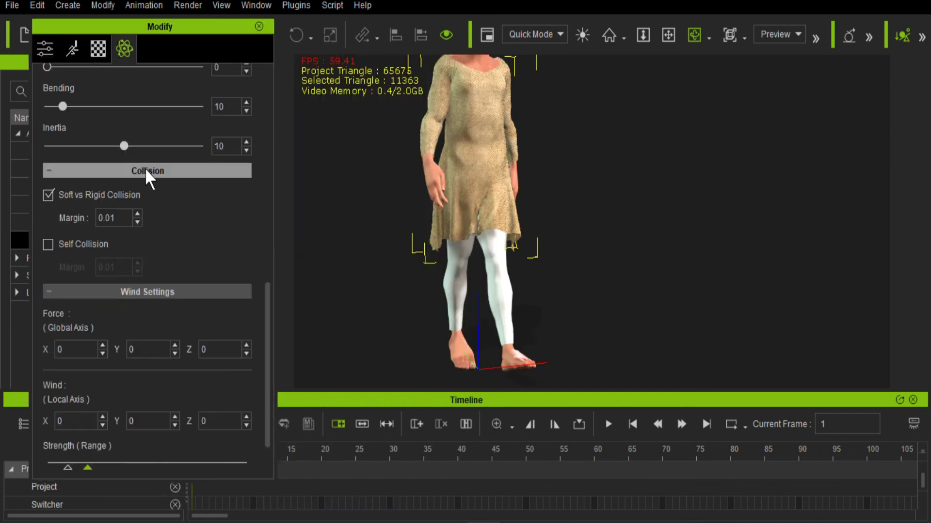
{"action": "left_click_drag", "start_coordinate": [269, 296], "coordinate": [276, 203]}
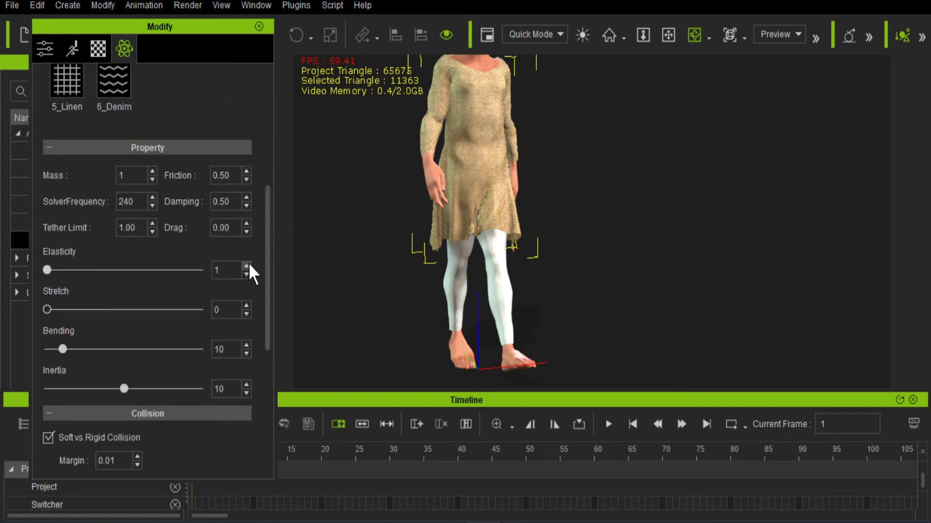
{"action": "left_click", "coordinate": [612, 425]}
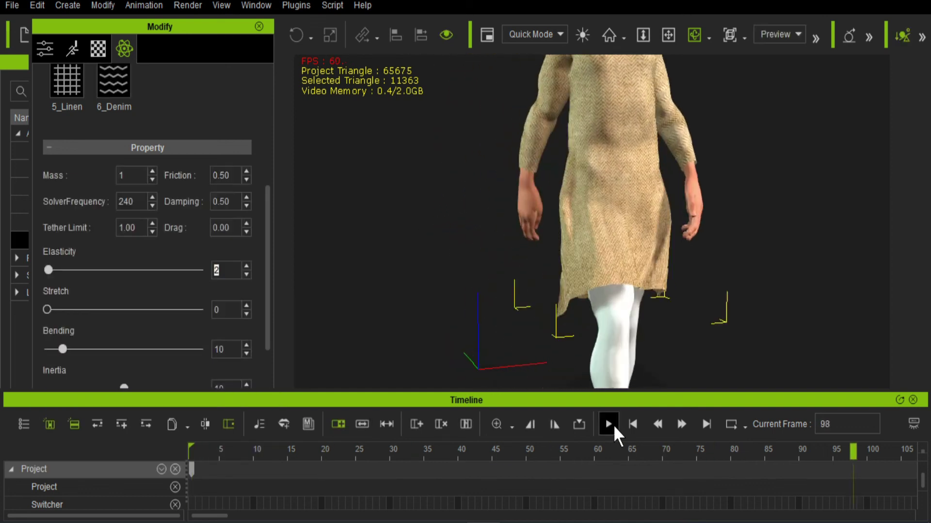
{"action": "left_click", "coordinate": [628, 425]}
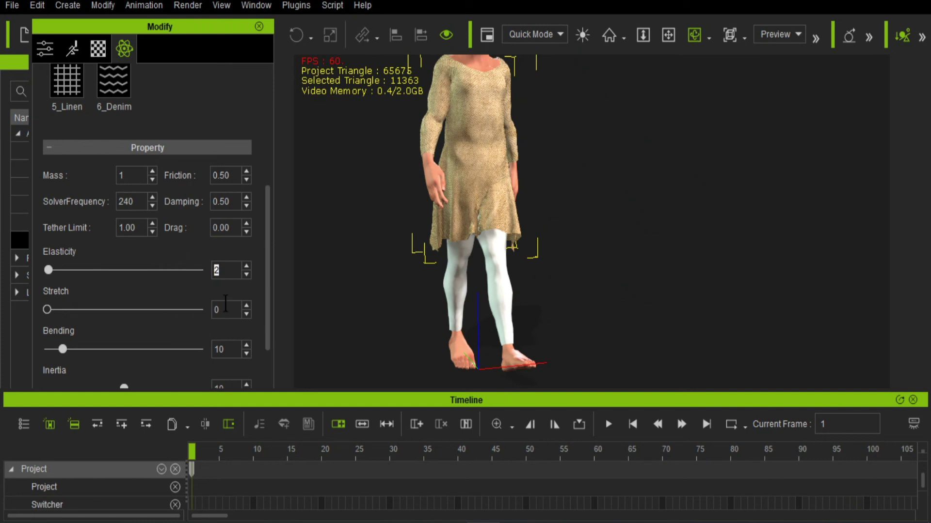
- Set the dress's cloth Stretch to 2, test it with the walk simulation and return to the first frame
{"action": "left_click", "coordinate": [247, 306]}
{"action": "left_click", "coordinate": [246, 306]}
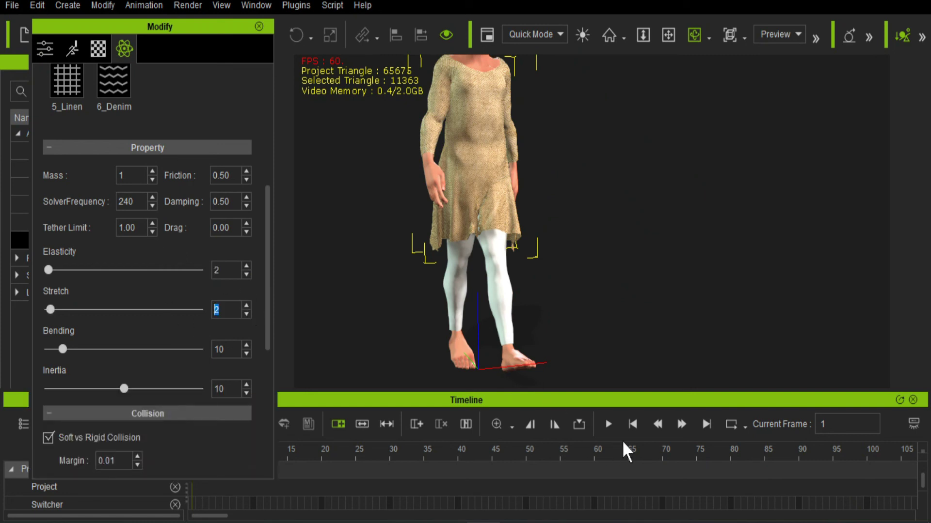
{"action": "left_click", "coordinate": [608, 425]}
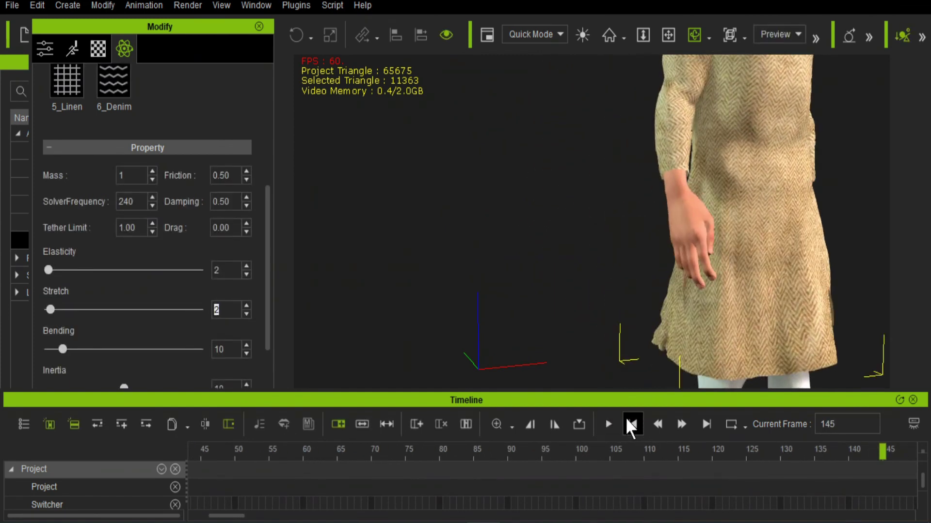
{"action": "left_click", "coordinate": [630, 425]}
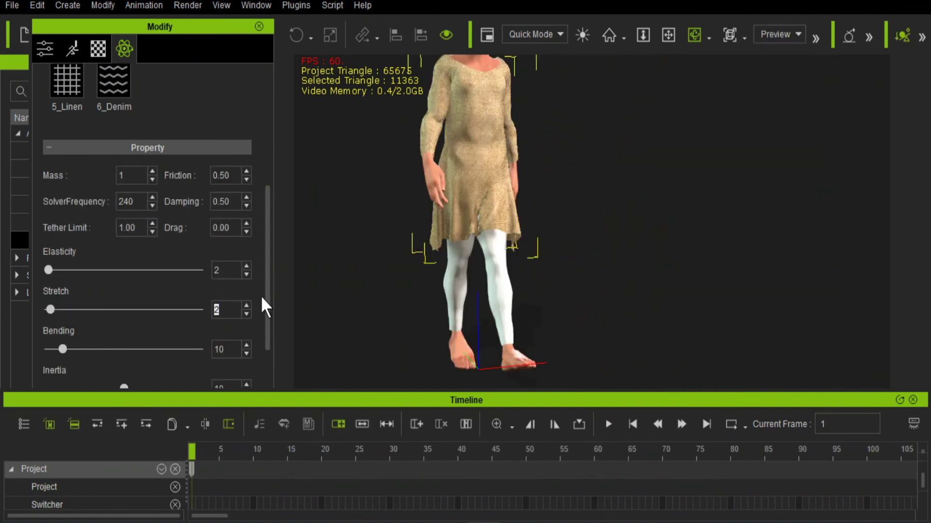
- Set the dress's Soft vs Rigid Collision margin to 1.01 and play the walk simulation twice from the first frame
{"action": "left_click_drag", "start_coordinate": [269, 291], "coordinate": [267, 325]}
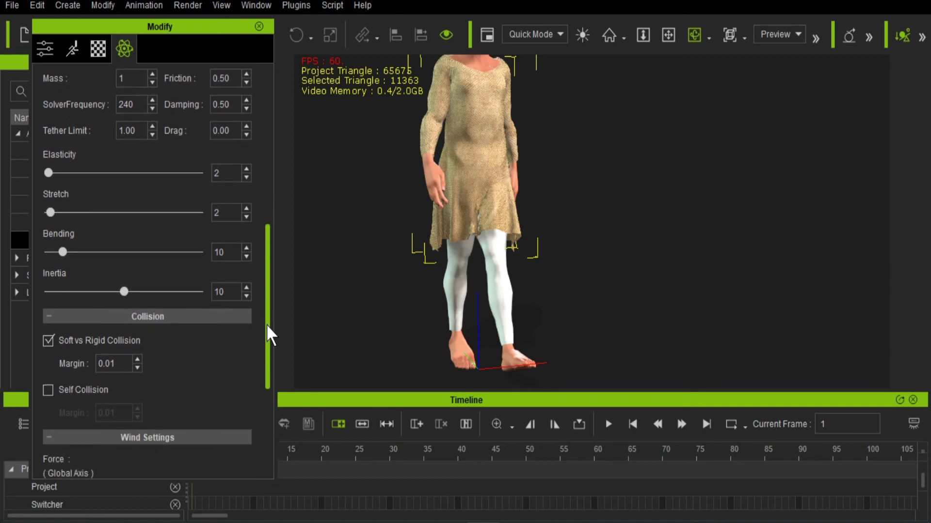
{"action": "left_click", "coordinate": [138, 360]}
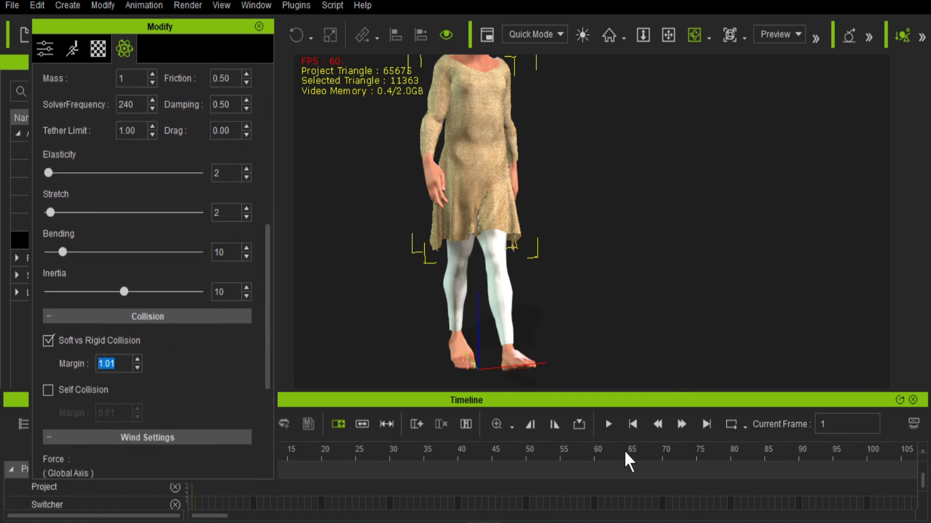
{"action": "left_click", "coordinate": [611, 428]}
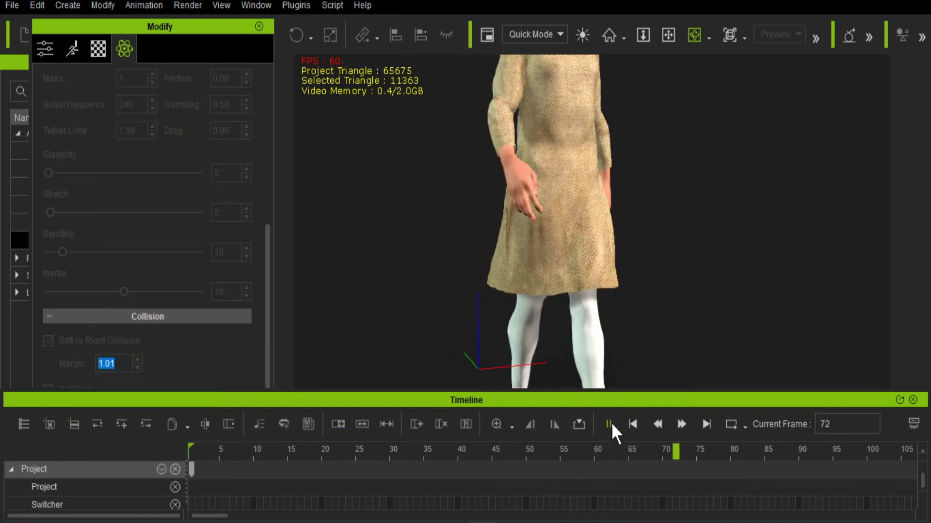
{"action": "left_click", "coordinate": [610, 424]}
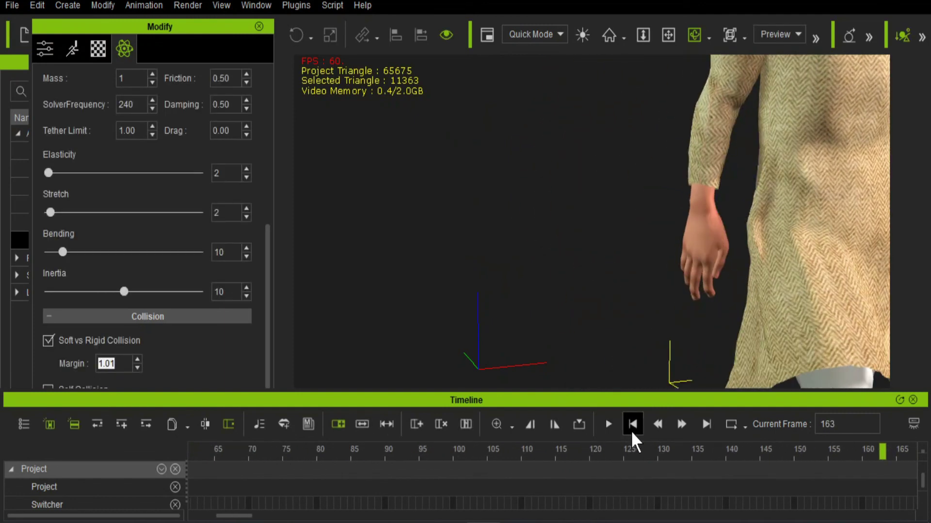
{"action": "left_click", "coordinate": [632, 425]}
{"action": "left_click", "coordinate": [606, 426]}
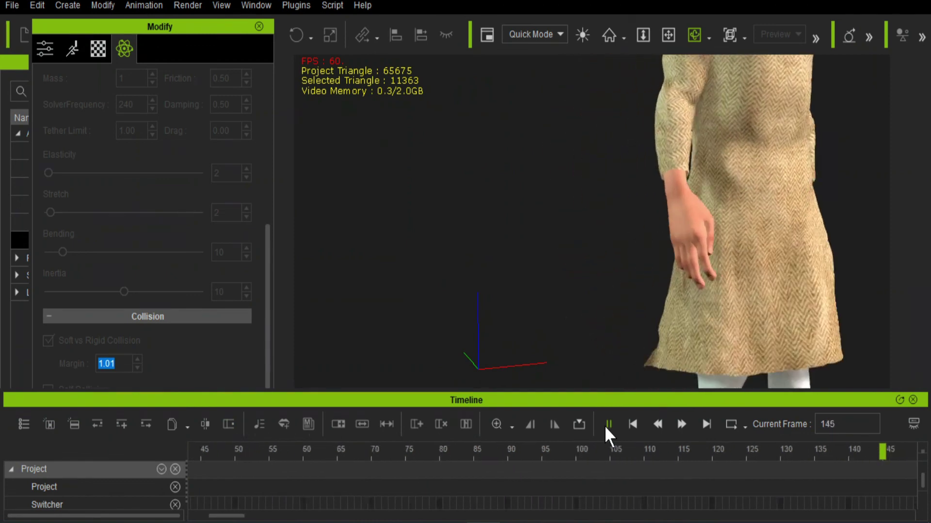
{"action": "left_click", "coordinate": [606, 425]}
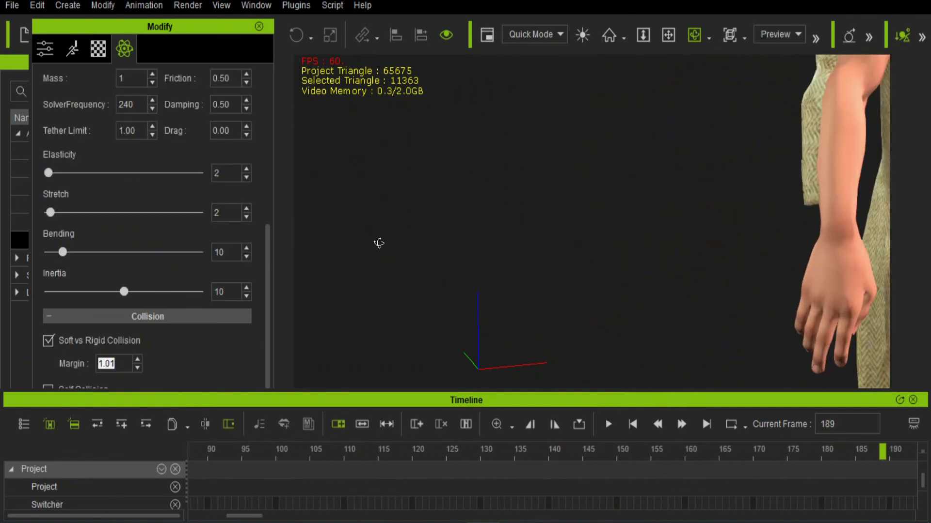